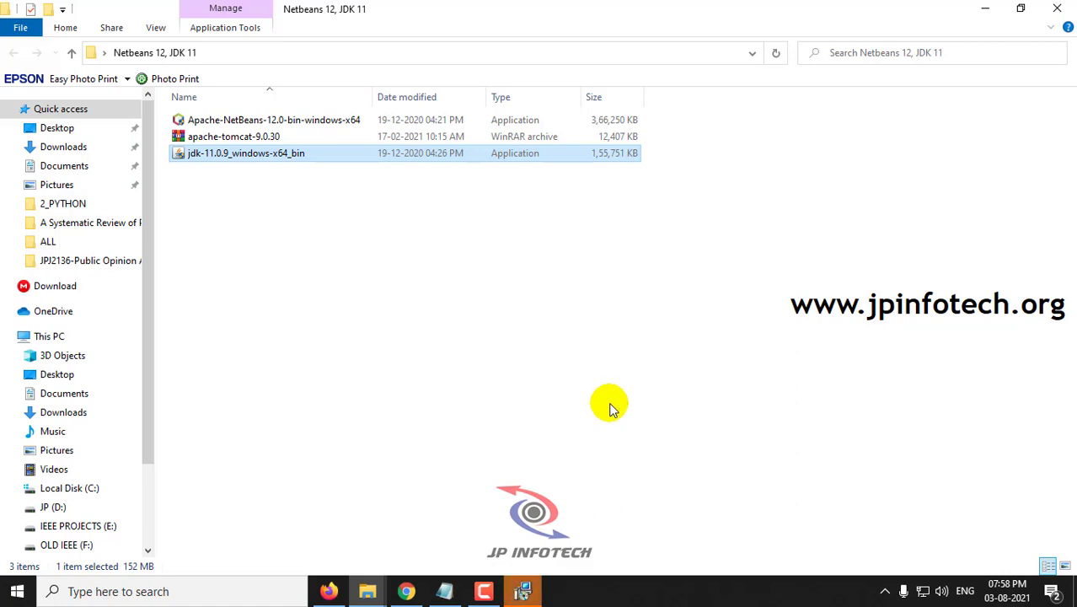
# Install Java SE Development Kit 11.0.9 with the default features in C:\Program Files\Java\jdk-11.0.9\ and close the finished installer.
pyautogui.click(523, 590)
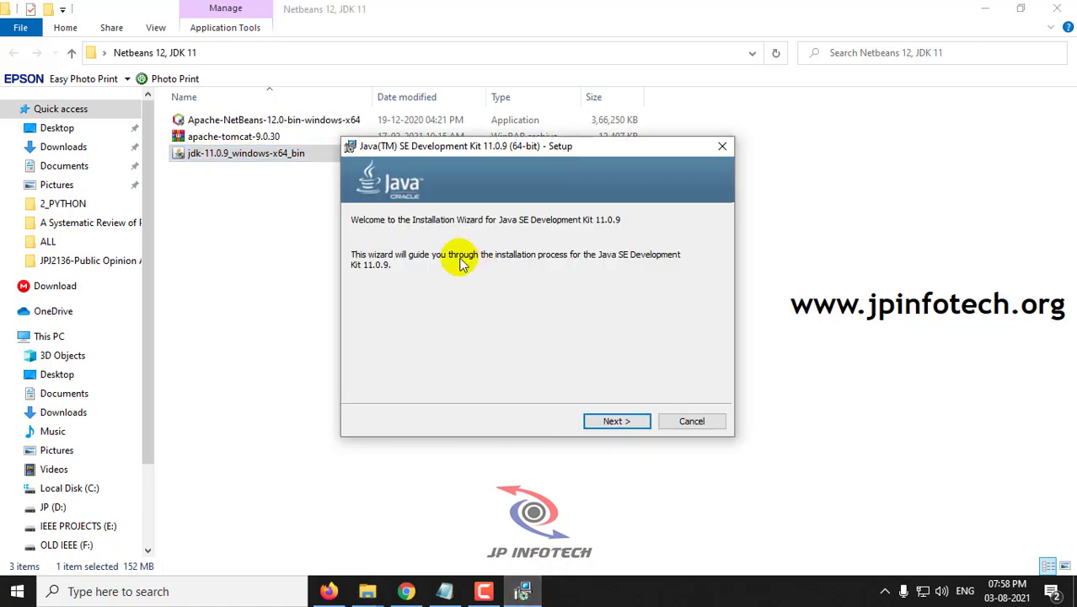
pyautogui.click(619, 419)
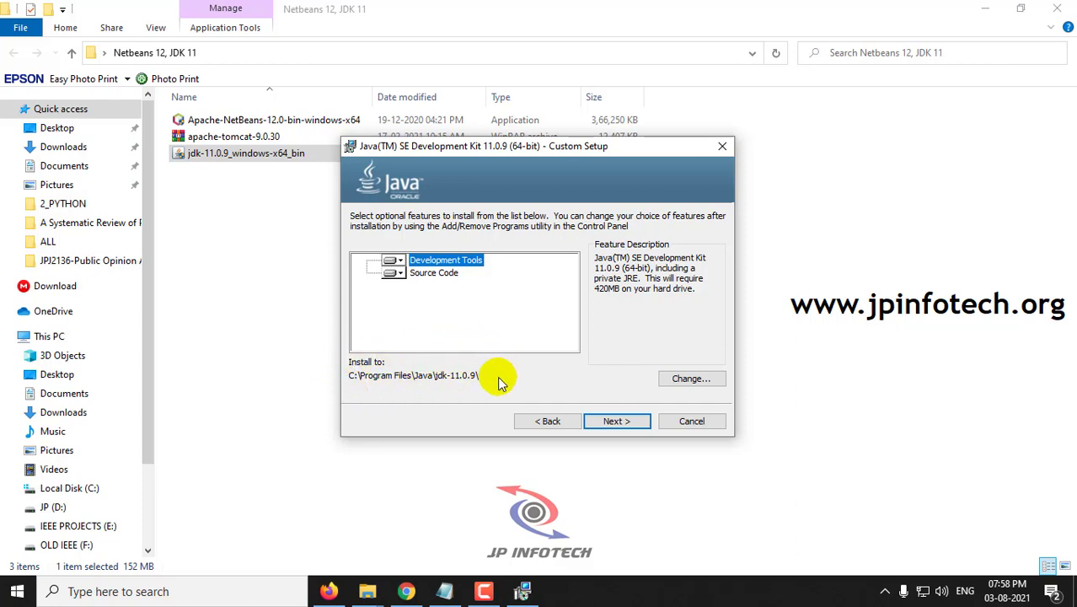
pyautogui.click(616, 421)
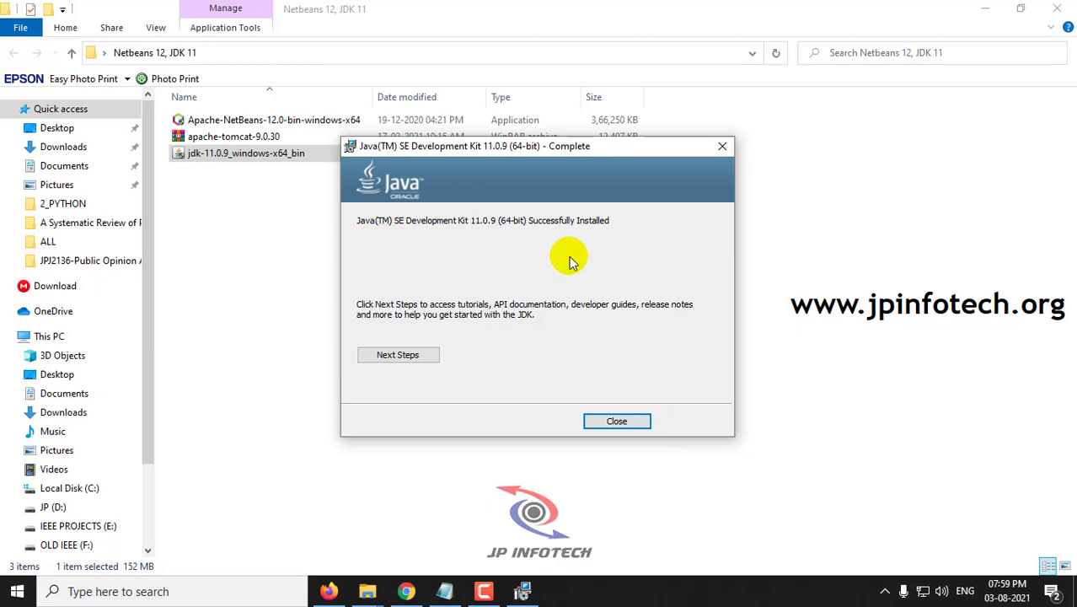
pyautogui.click(620, 421)
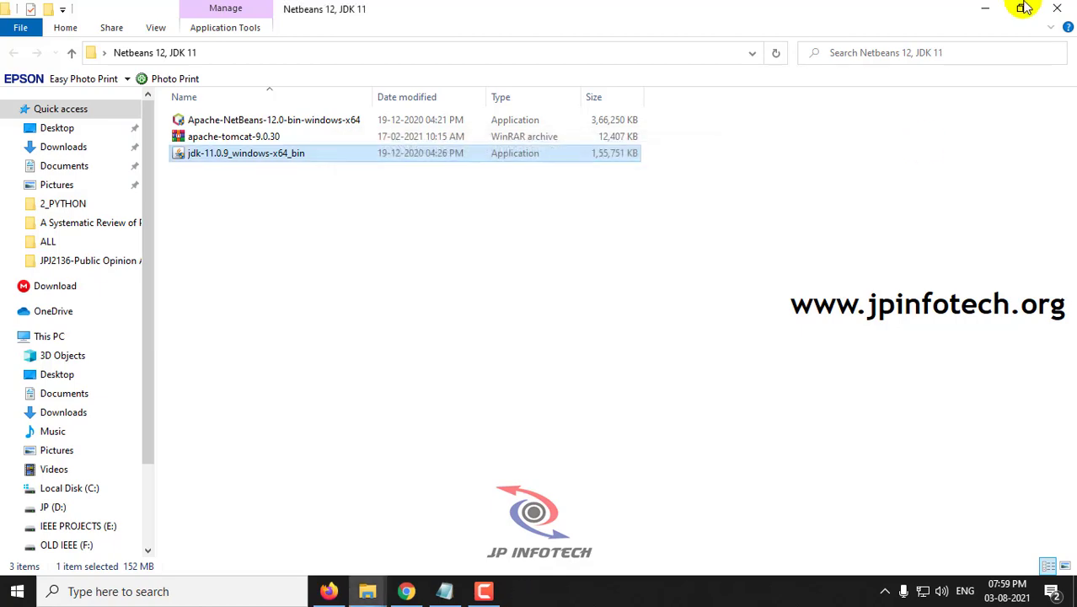
# Open the bin folder of the installed JDK at C:\Program Files\Java\jdk-11.0.9\bin.
pyautogui.click(984, 8)
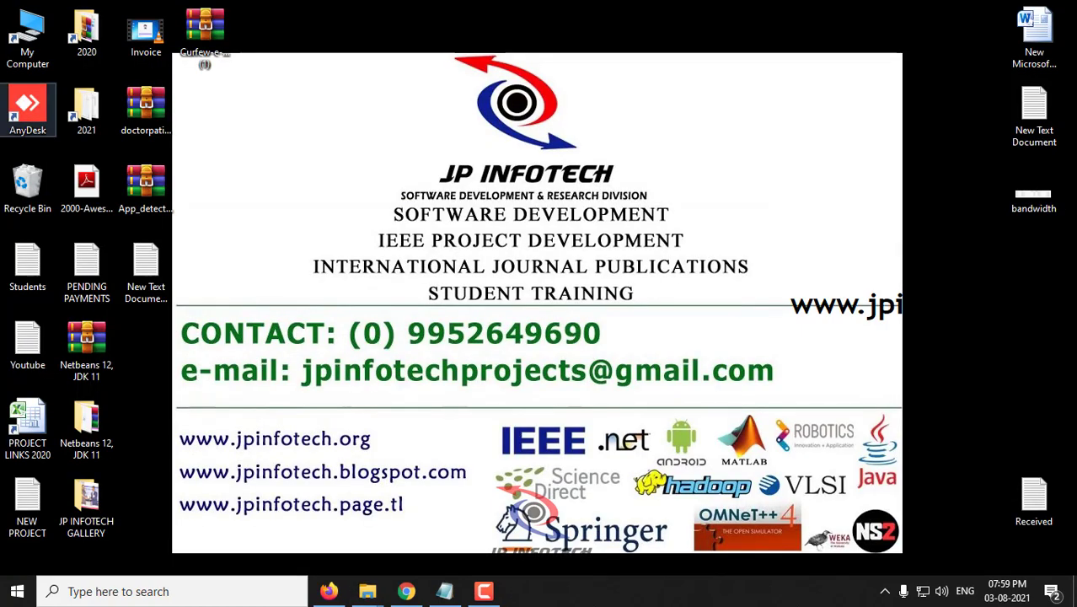
pyautogui.doubleClick(37, 52)
pyautogui.doubleClick(257, 232)
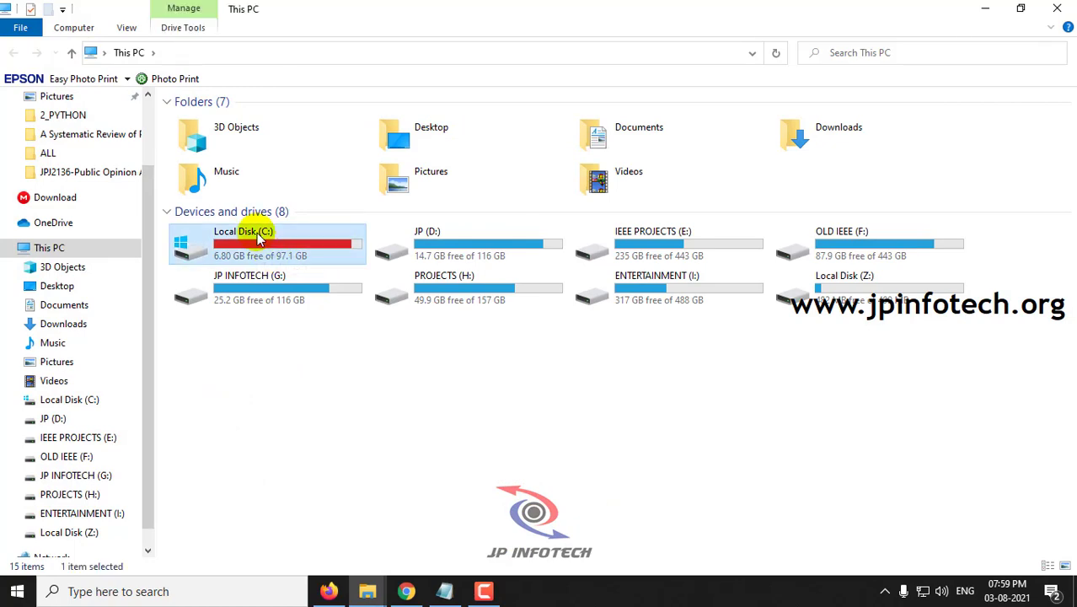
pyautogui.doubleClick(253, 254)
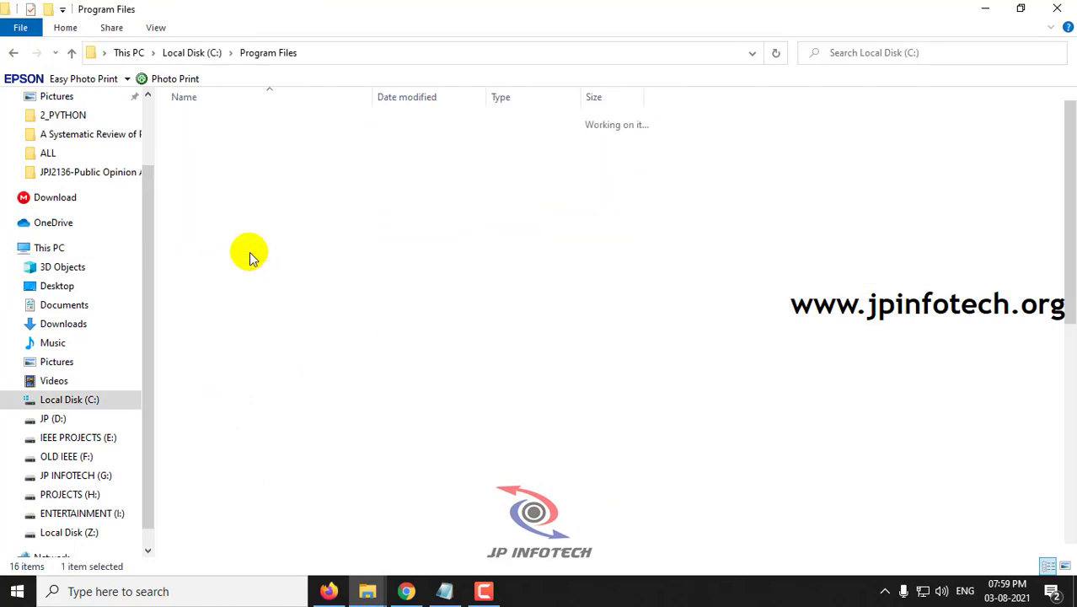
pyautogui.click(238, 235)
pyautogui.click(202, 352)
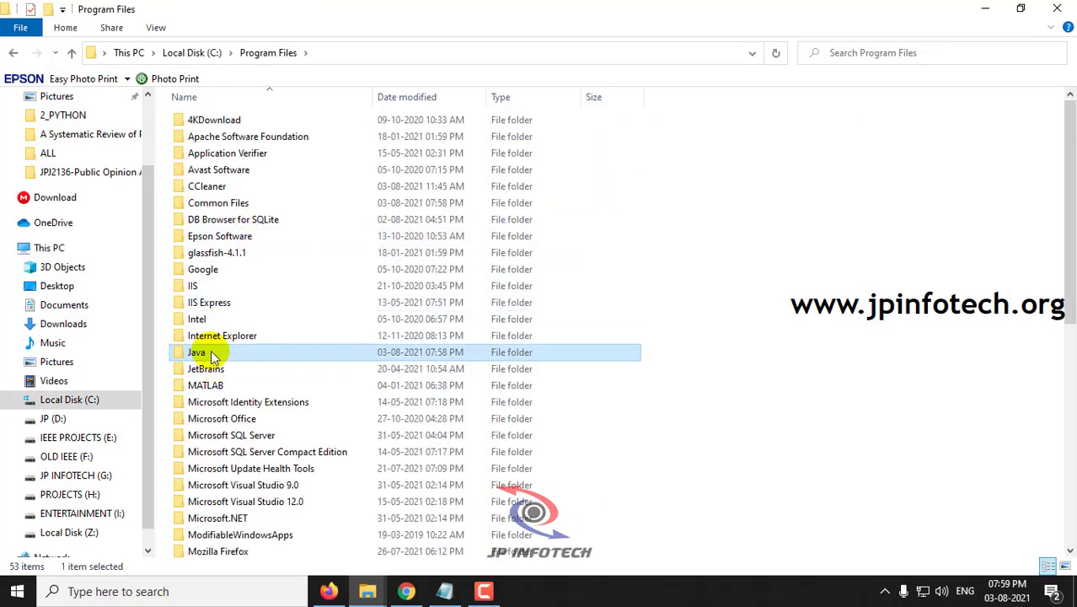
pyautogui.doubleClick(207, 352)
pyautogui.click(211, 144)
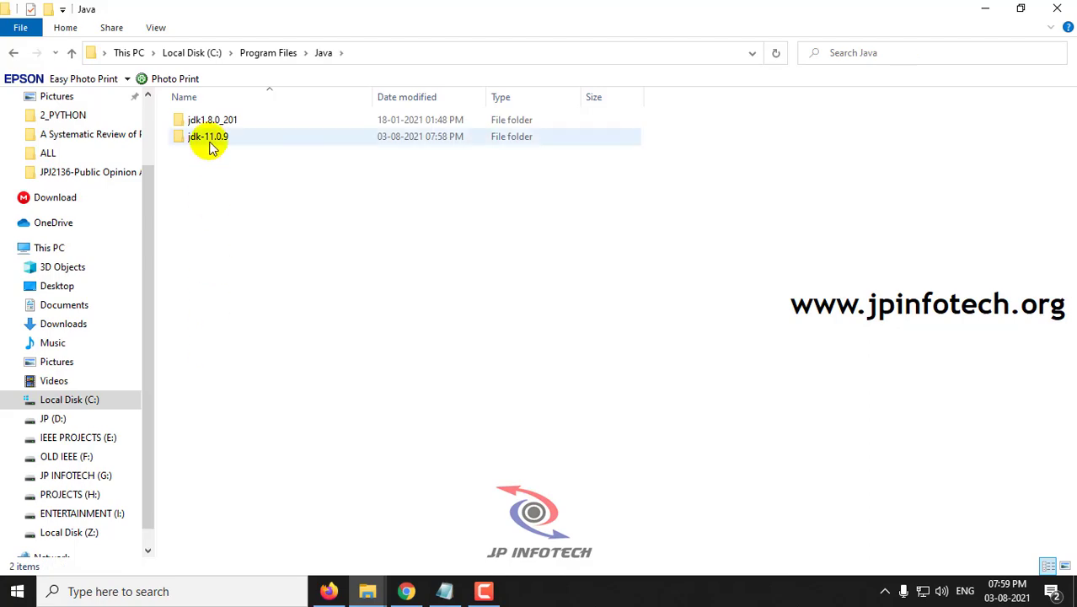
pyautogui.doubleClick(211, 144)
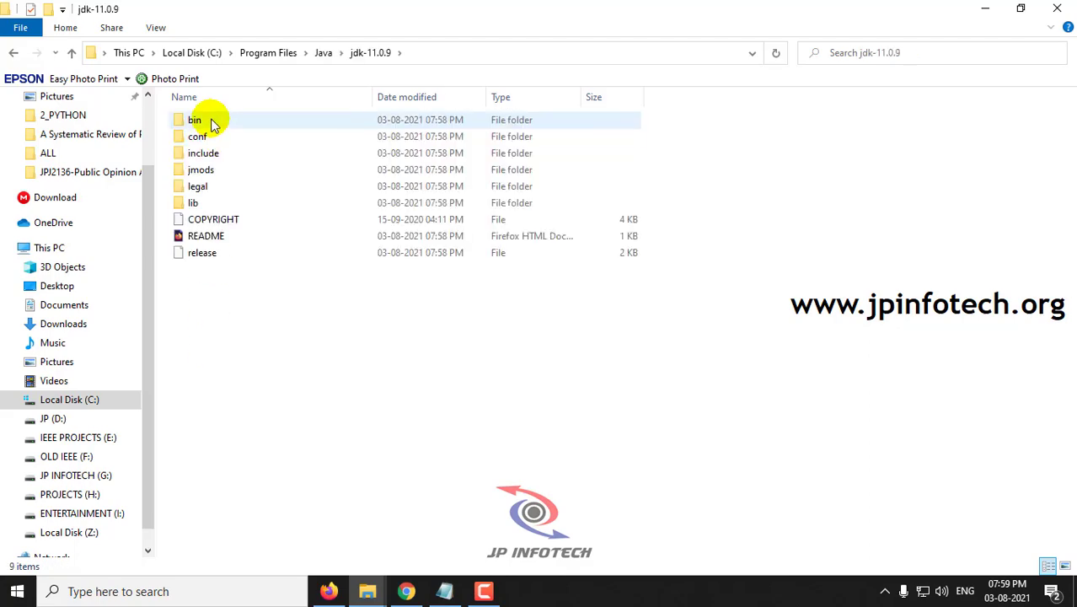
pyautogui.doubleClick(212, 124)
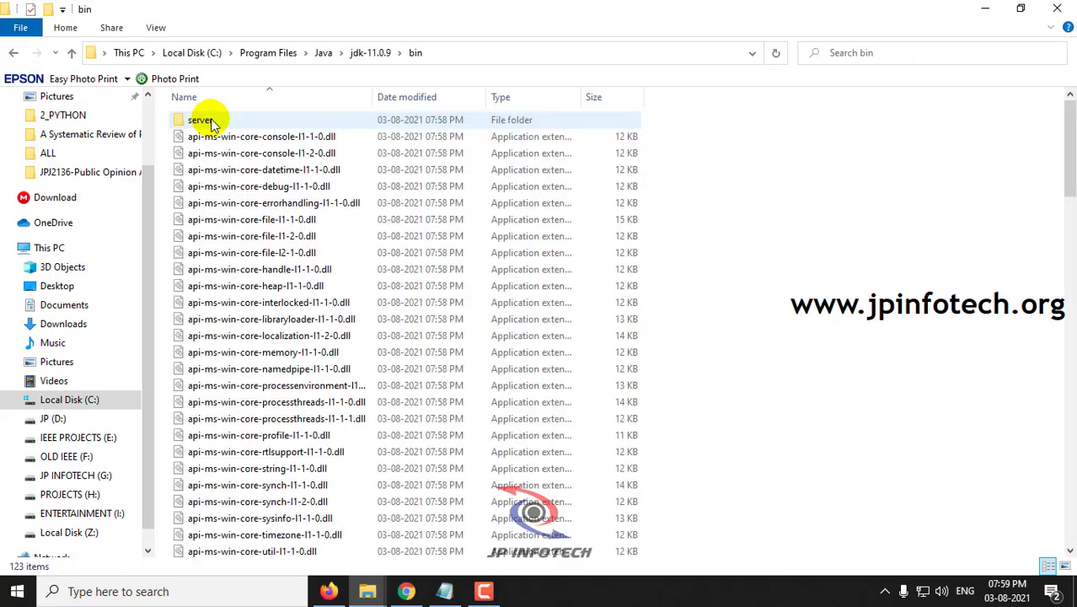
# Copy the full path of the JDK bin folder and minimize the folder window.
pyautogui.click(455, 57)
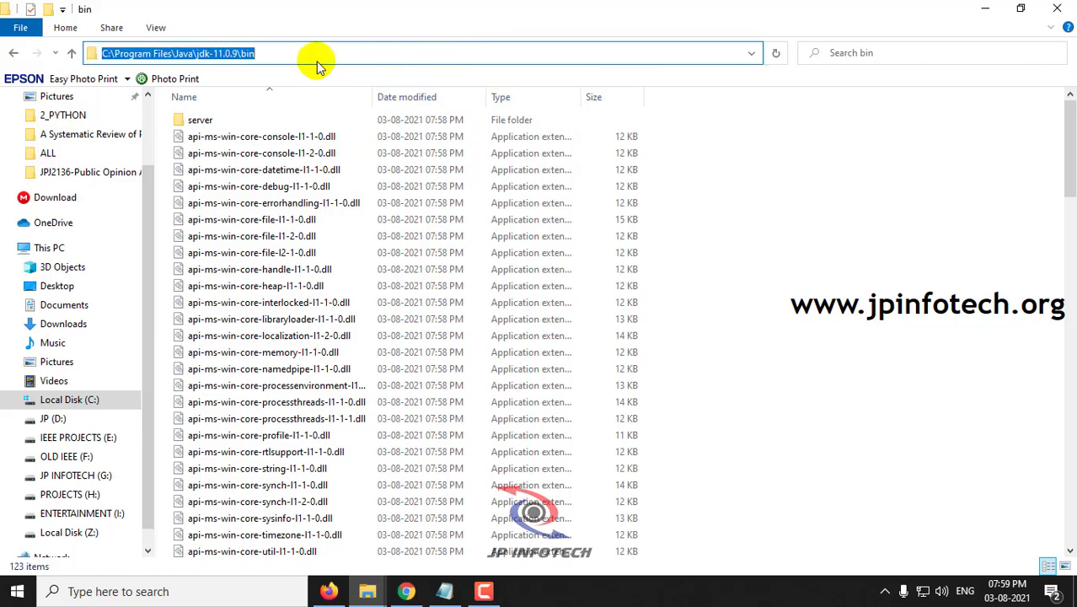
pyautogui.rightClick(178, 49)
pyautogui.click(217, 101)
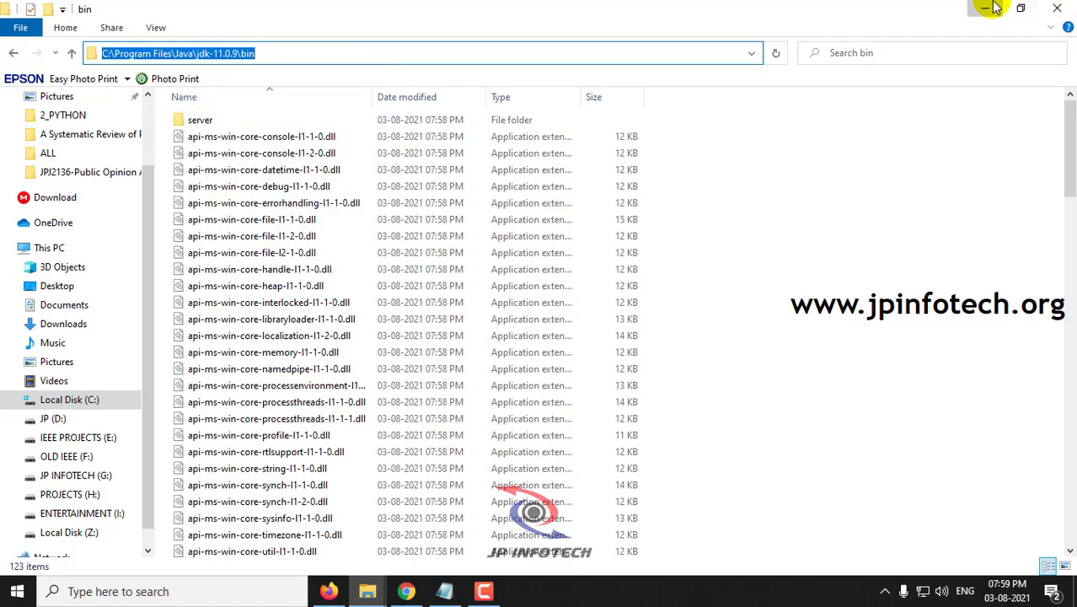
pyautogui.click(995, 8)
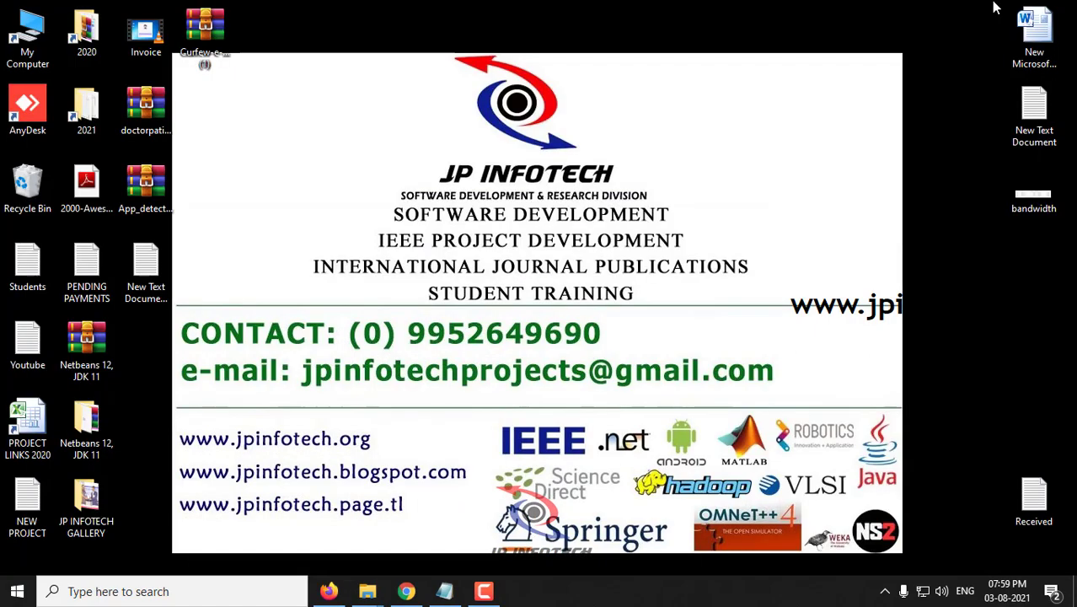
# Search Windows for "enviro" and open the Environment Variables settings from the system properties.
pyautogui.click(143, 593)
pyautogui.write('e')
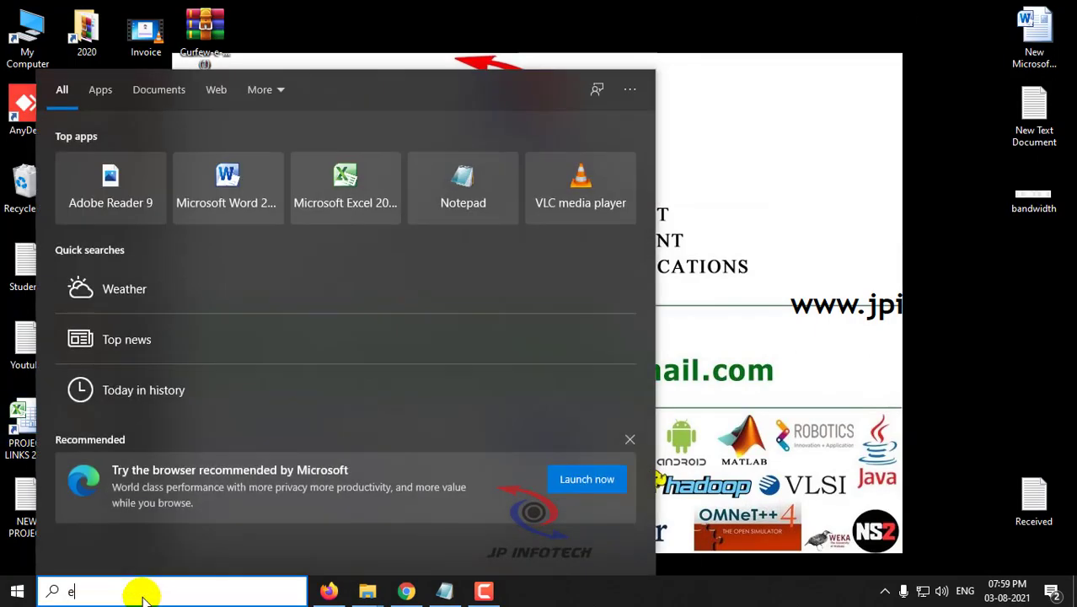
pyautogui.write('nviro')
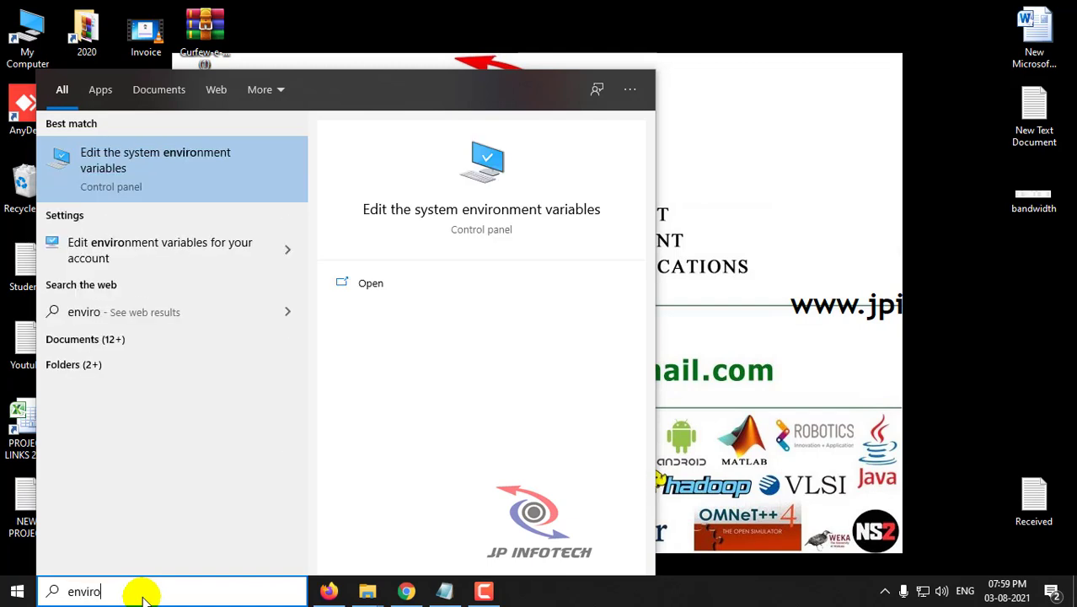
pyautogui.click(172, 160)
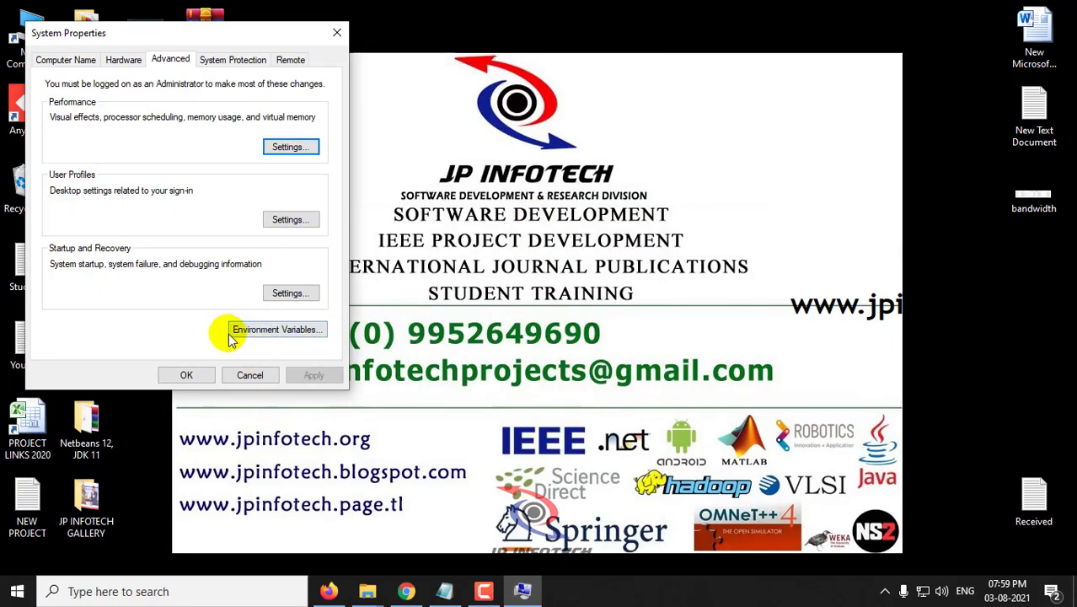
pyautogui.click(262, 331)
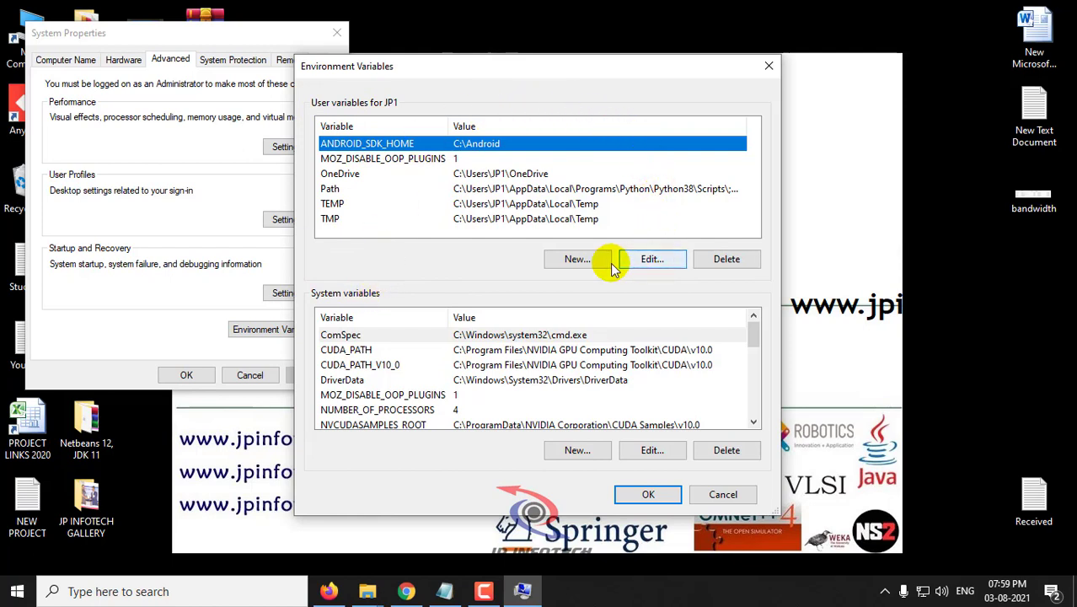
# Create a user variable named path with the value C:\Program Files\Java\jdk-11.0.9\bin.
pyautogui.click(578, 260)
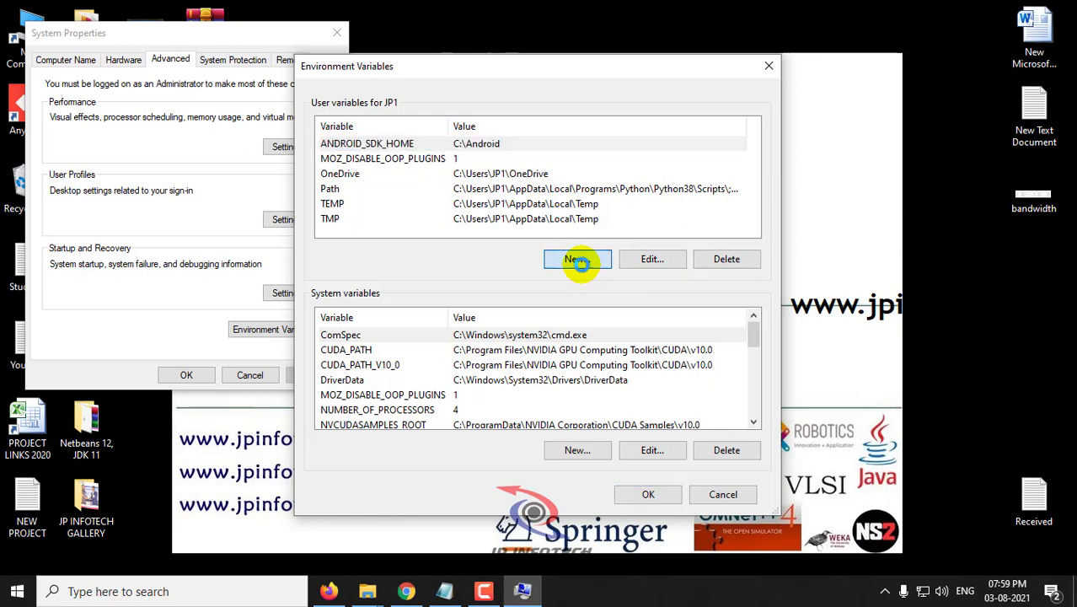
pyautogui.write('path')
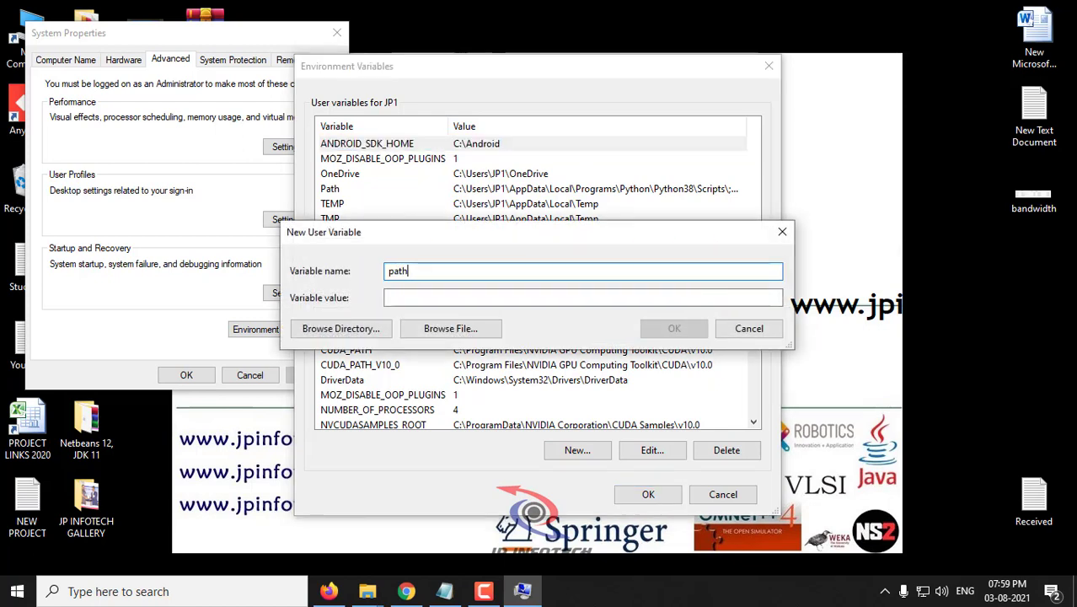
pyautogui.click(455, 295)
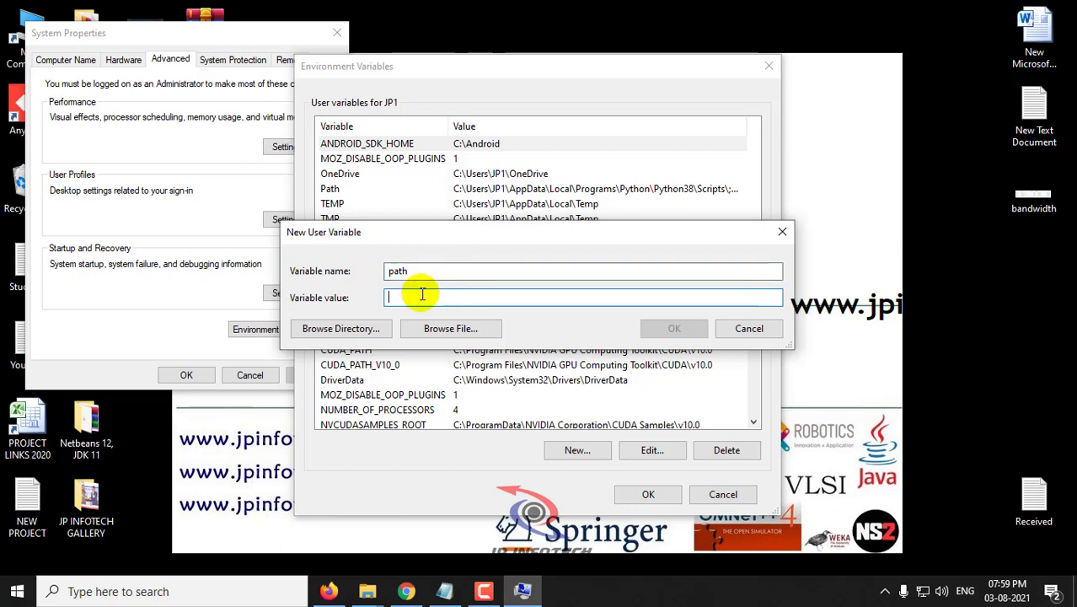
pyautogui.hotkey('ctrl', 'v')
pyautogui.moveTo(548, 299); pyautogui.dragTo(313, 301)
pyautogui.hotkey('ctrl', 'c')
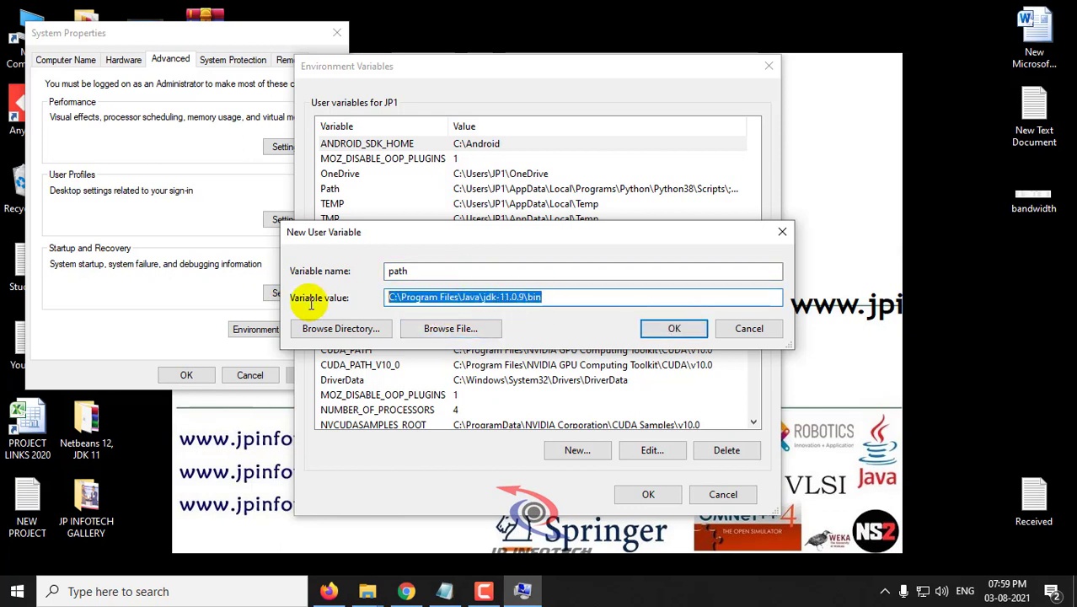
pyautogui.click(691, 326)
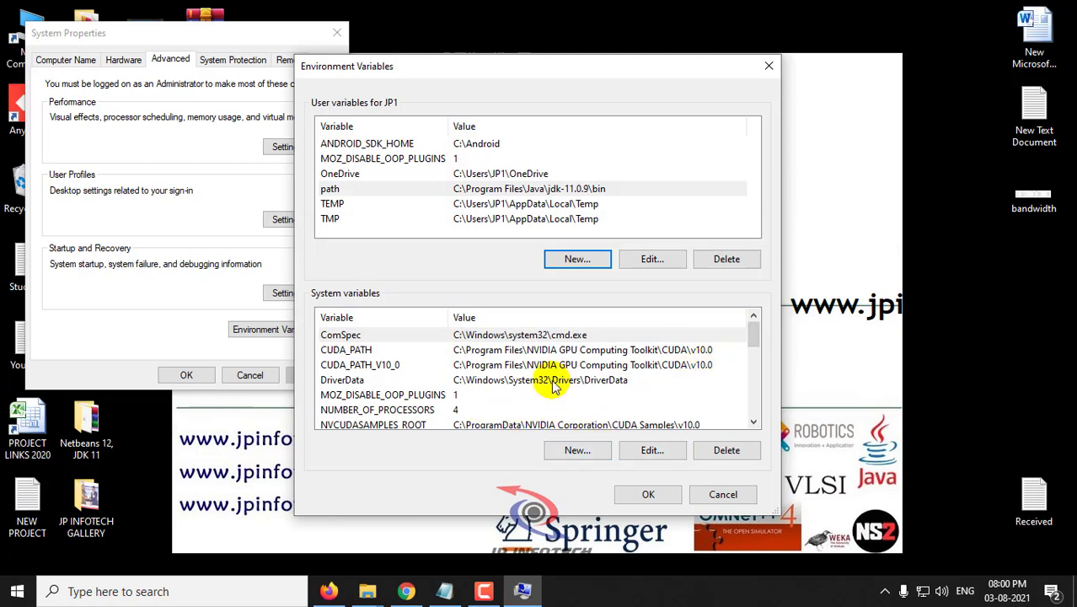
# Create a system variable named path with the value C:\Program Files\Java\jdk-11.0.9\bin.
pyautogui.click(572, 449)
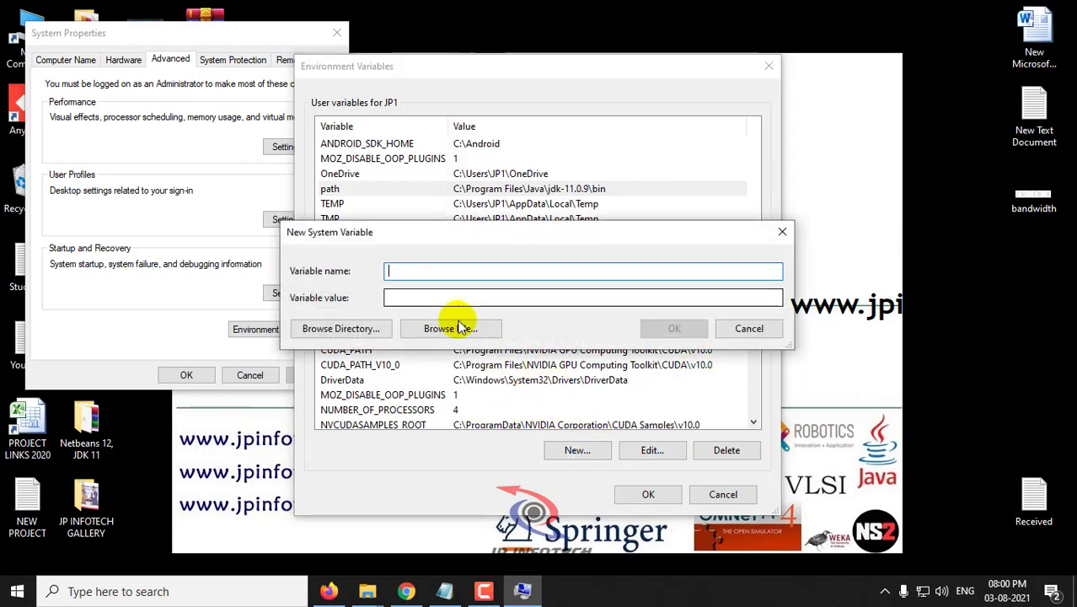
pyautogui.write('pt')
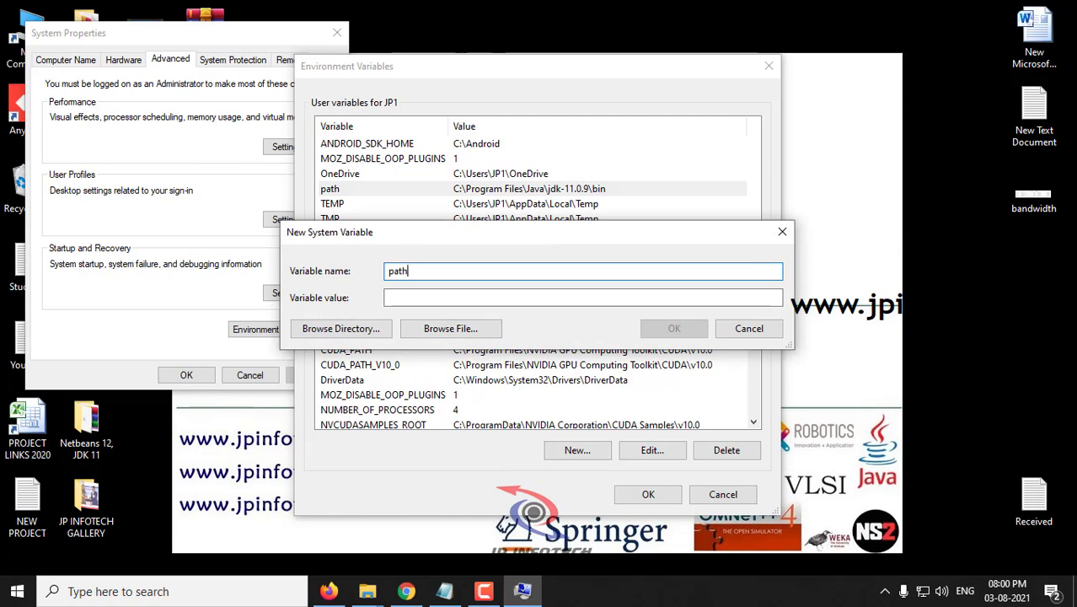
pyautogui.click(389, 298)
pyautogui.hotkey('ctrl', 'v')
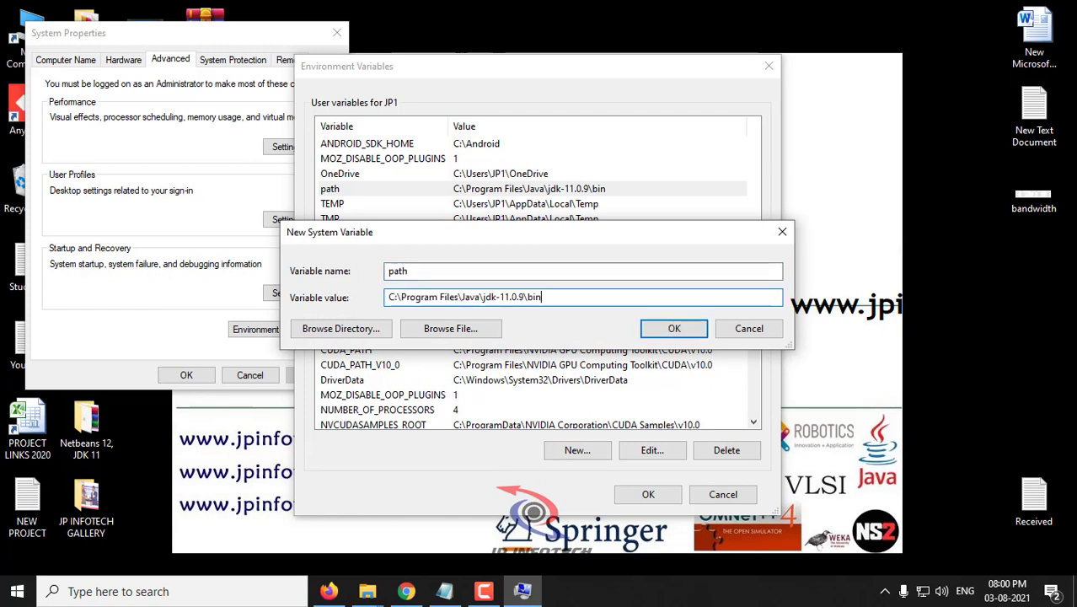
pyautogui.moveTo(546, 298); pyautogui.dragTo(378, 298)
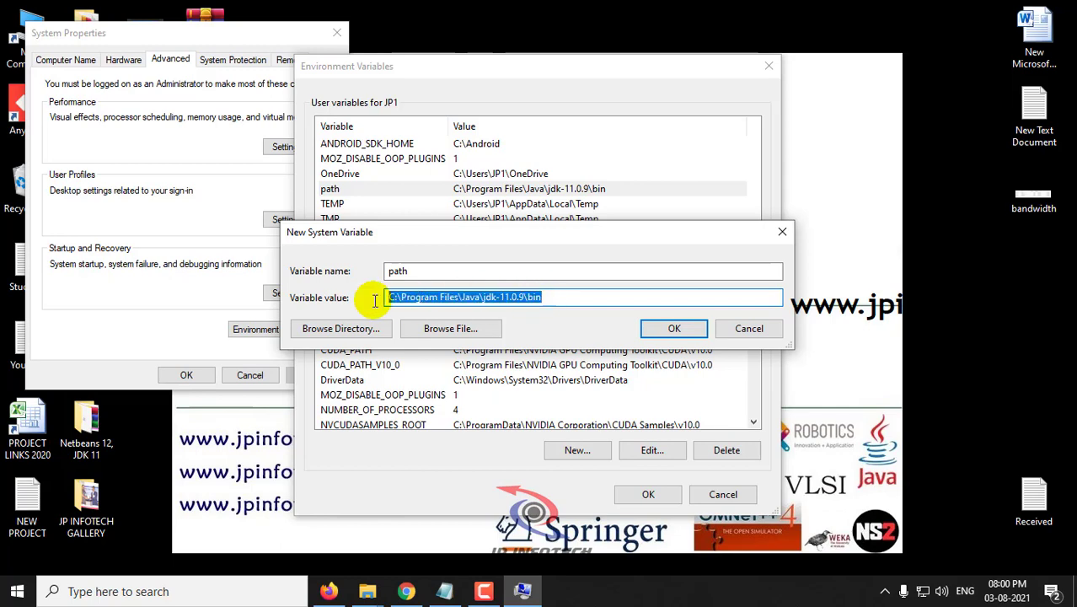
pyautogui.click(672, 329)
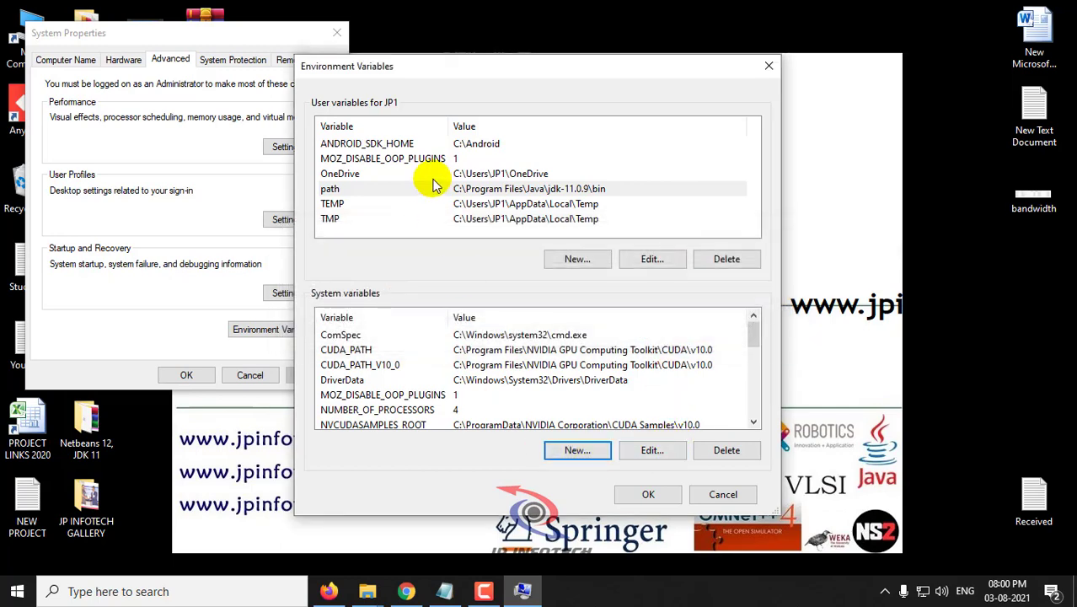
# Check the path entries in the user and system variables, and examine the user variable's name and value.
pyautogui.click(409, 187)
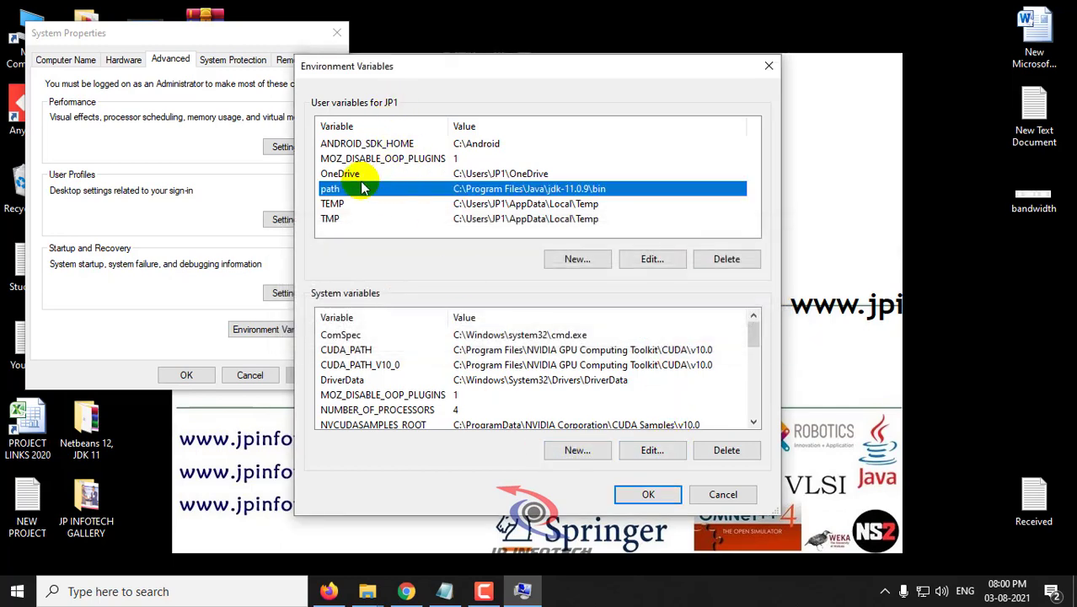
pyautogui.moveTo(754, 328); pyautogui.dragTo(753, 355)
pyautogui.click(519, 379)
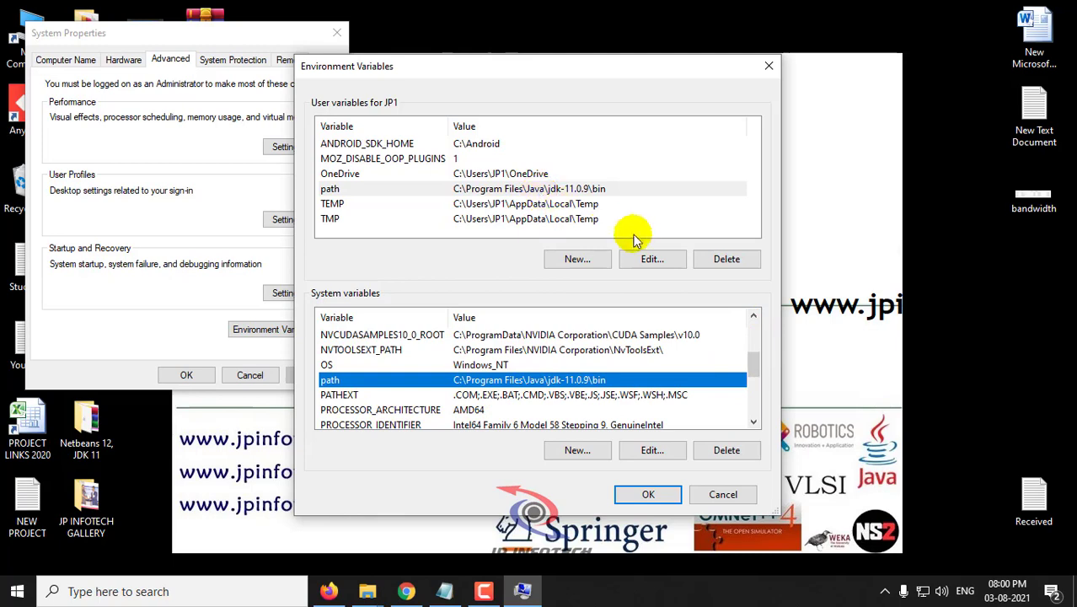
pyautogui.click(582, 191)
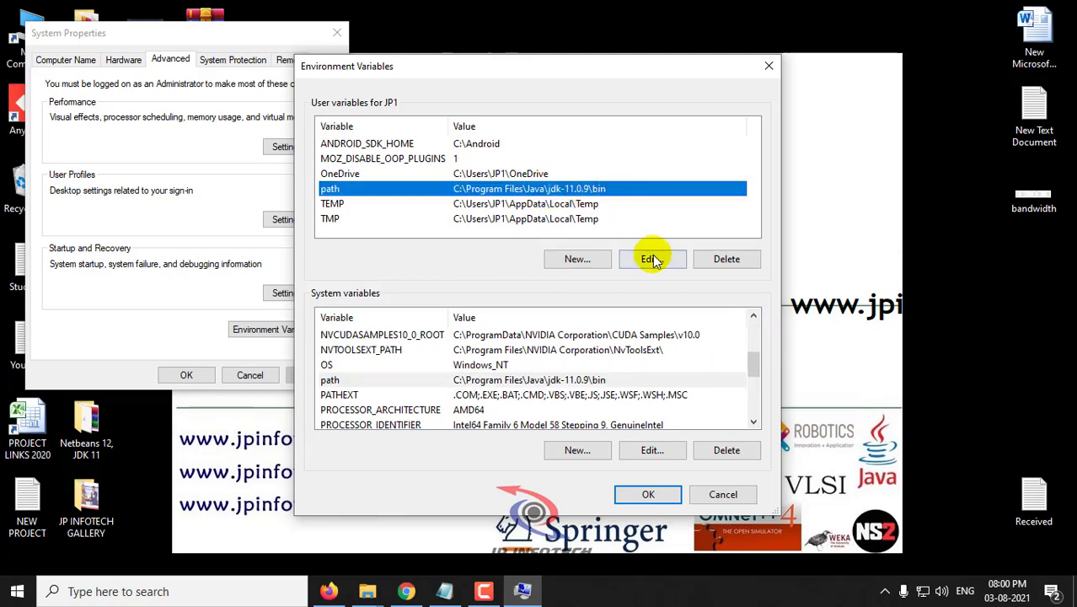
pyautogui.click(650, 258)
pyautogui.click(680, 328)
pyautogui.doubleClick(593, 191)
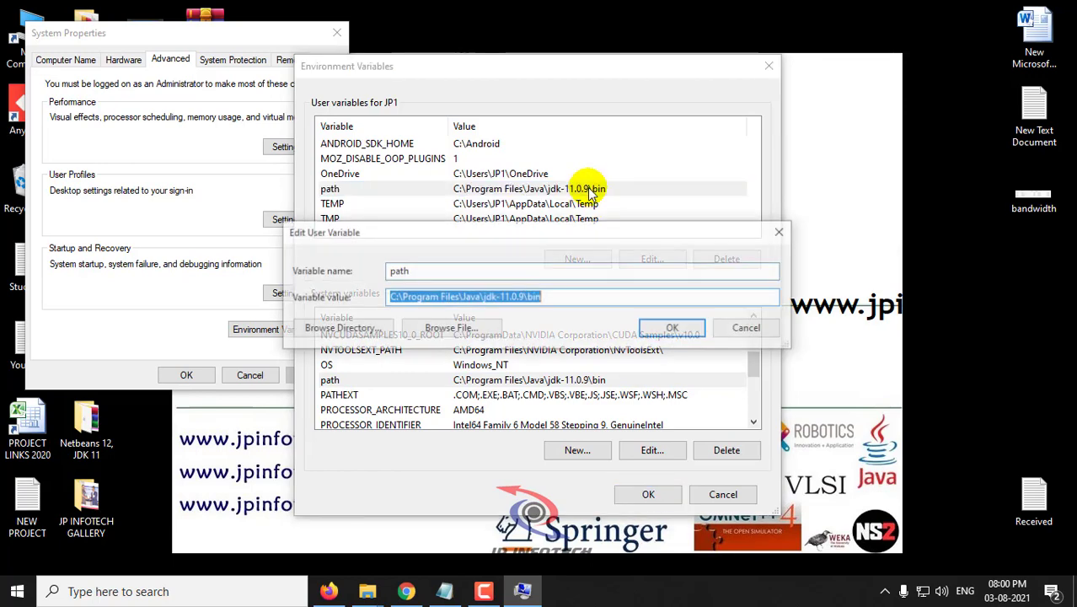
pyautogui.click(783, 232)
# Review the system path variable's definition and save the environment variable changes.
pyautogui.click(447, 380)
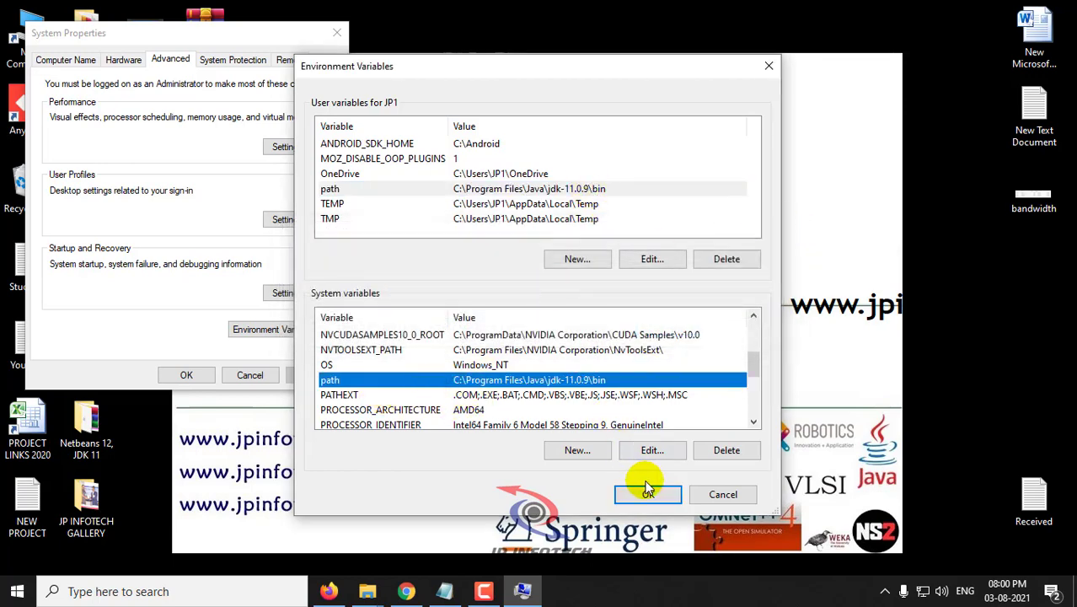
pyautogui.click(652, 450)
pyautogui.click(674, 329)
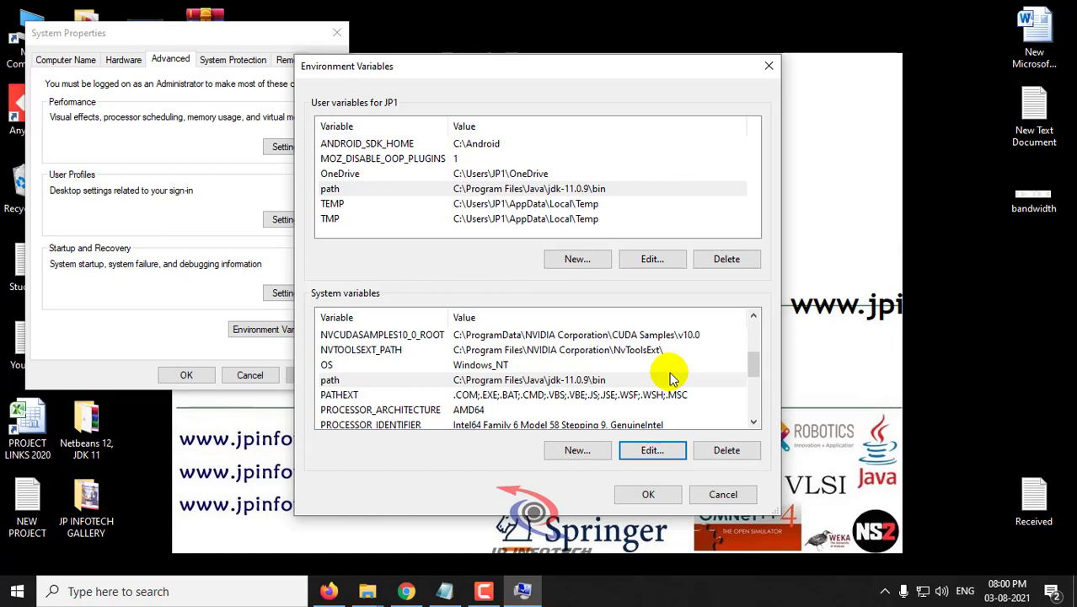
pyautogui.click(649, 495)
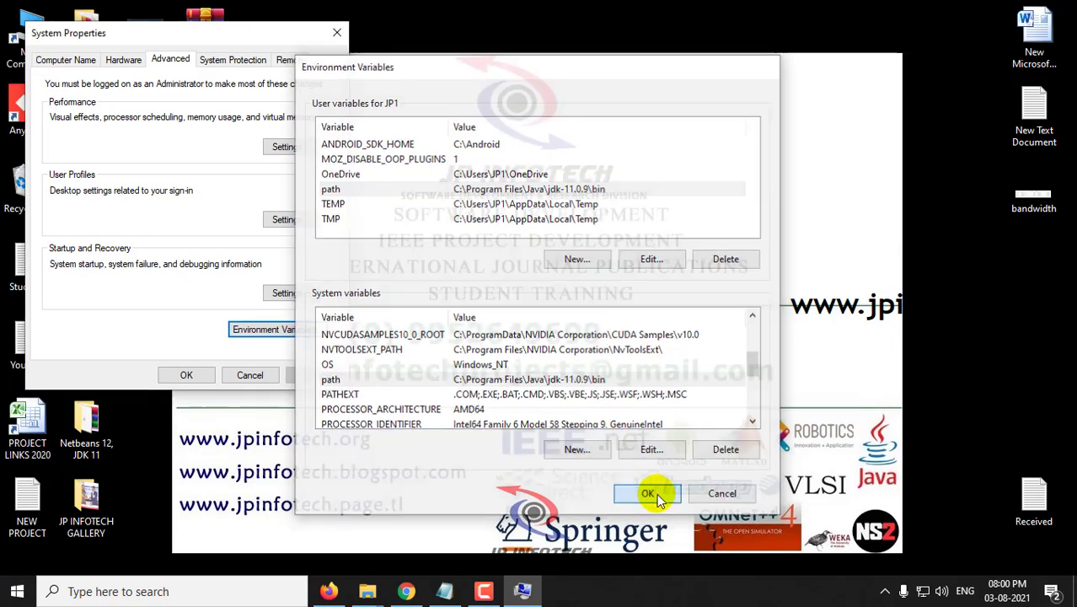
# Confirm and close the system properties, and consult the task outline in the New Text Document (2) note.
pyautogui.click(184, 376)
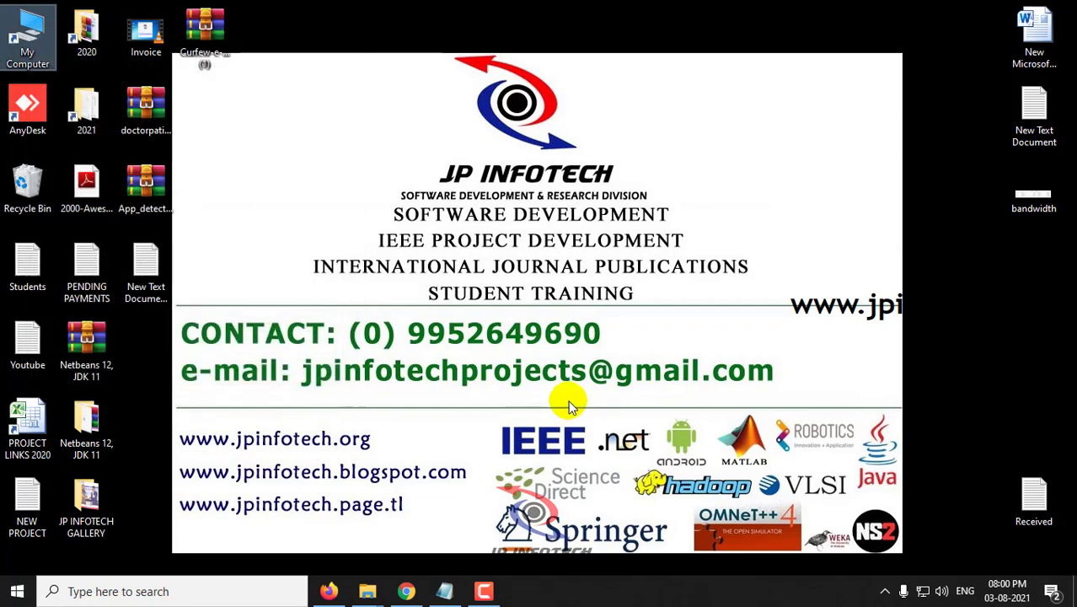
pyautogui.click(484, 591)
pyautogui.click(444, 591)
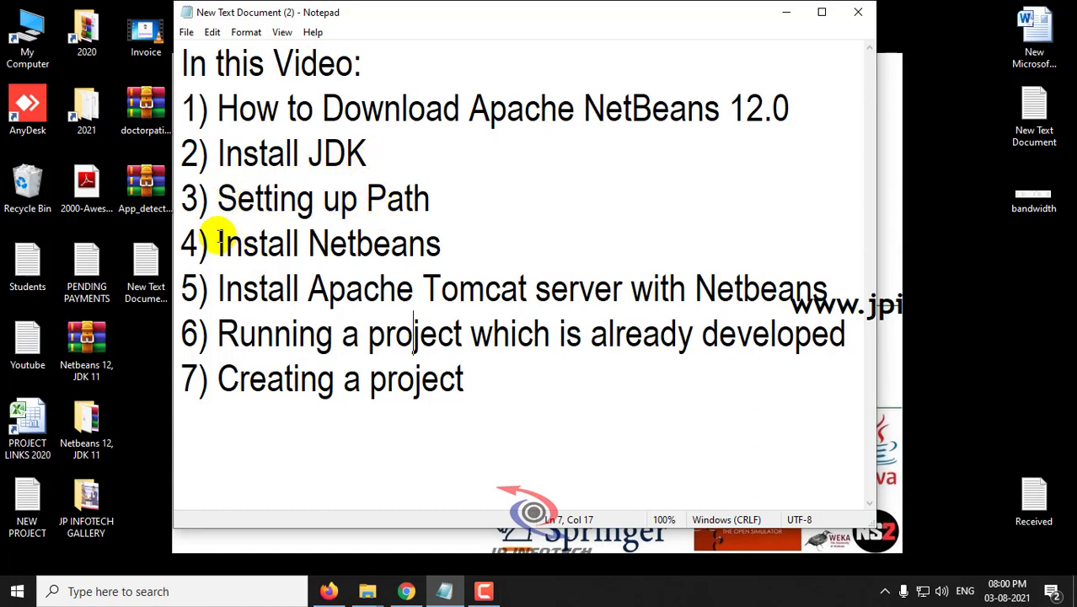
pyautogui.click(786, 12)
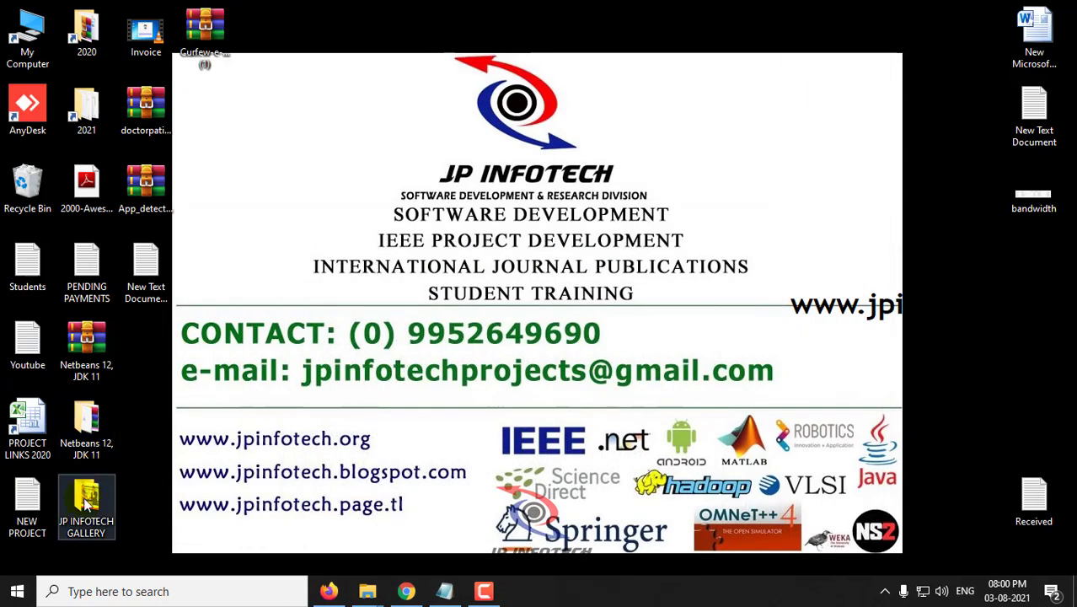
# Run the Apache-NetBeans-12.0-bin-windows-x64 installer from the Netbeans 12, JDK 11 folder on the desktop.
pyautogui.doubleClick(87, 443)
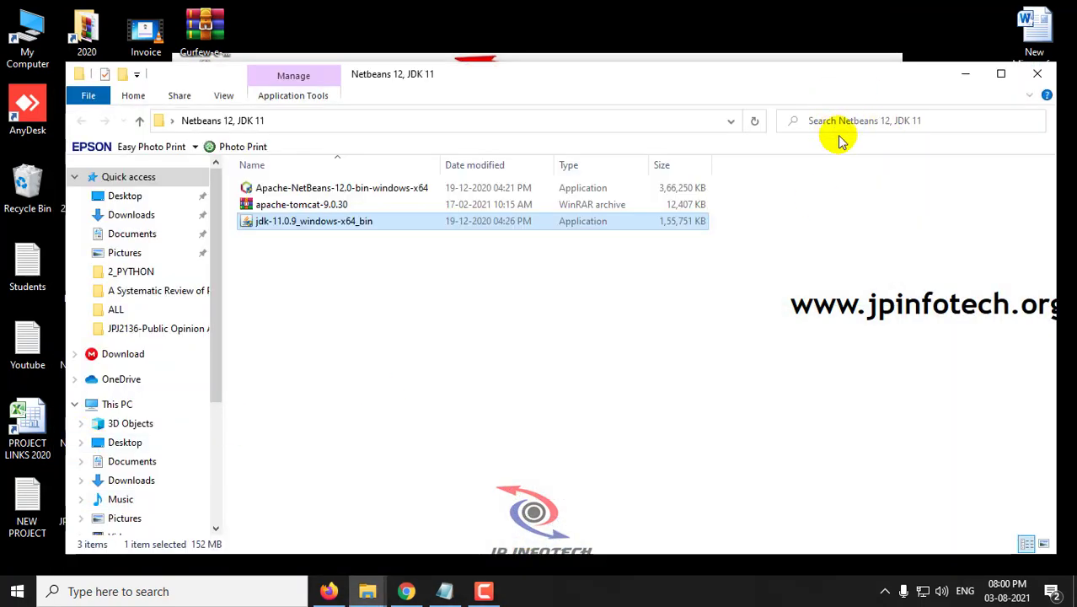
pyautogui.click(997, 76)
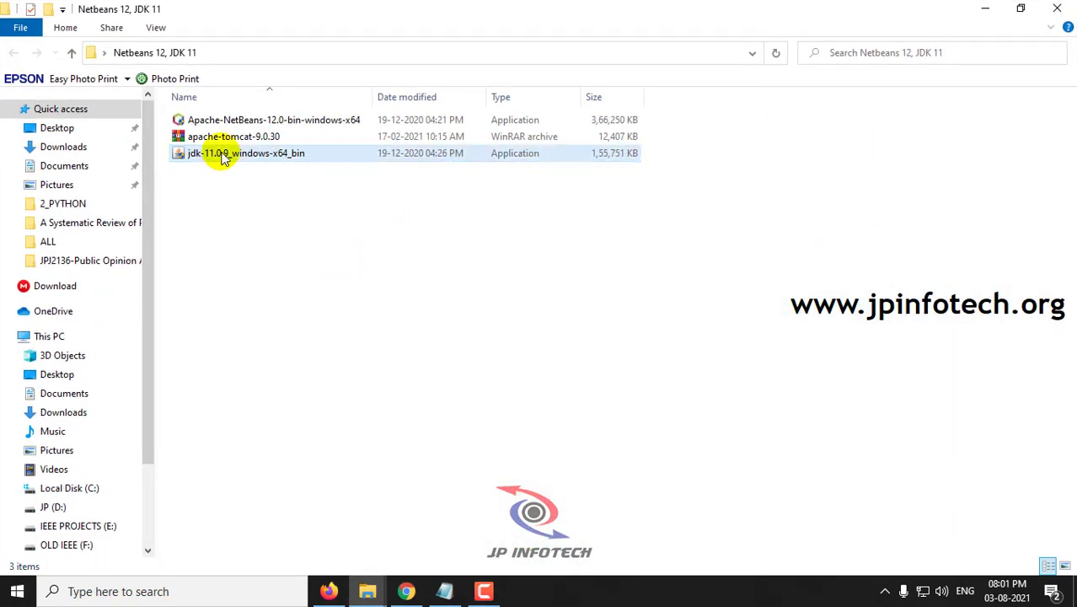
pyautogui.click(224, 123)
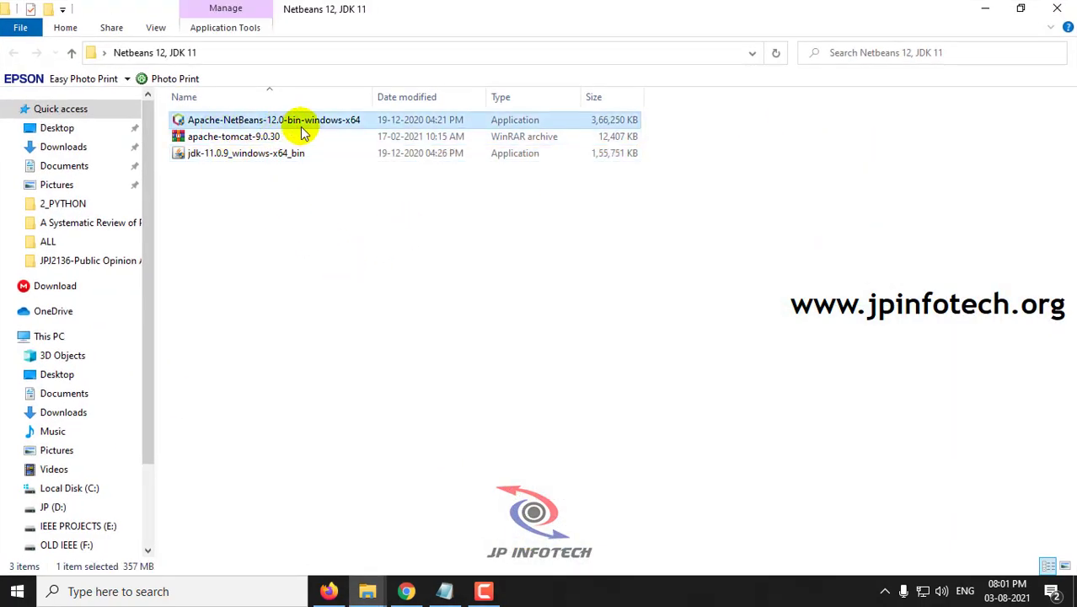
pyautogui.doubleClick(338, 122)
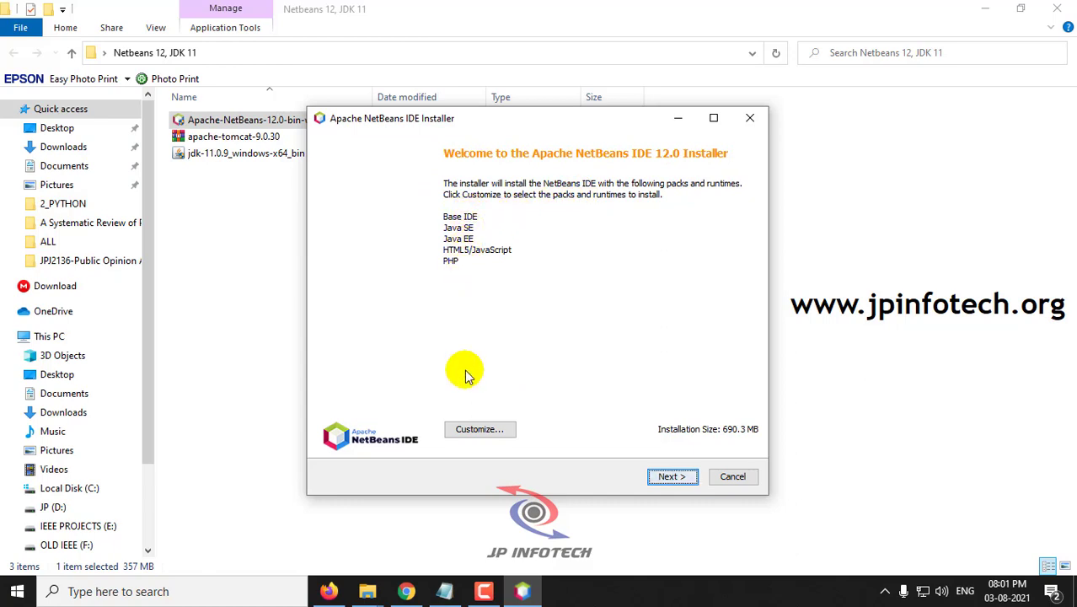
# Review the installer's customizable packs, keeping Base IDE, Java SE, Java EE, HTML5/JavaScript and PHP selected.
pyautogui.click(479, 430)
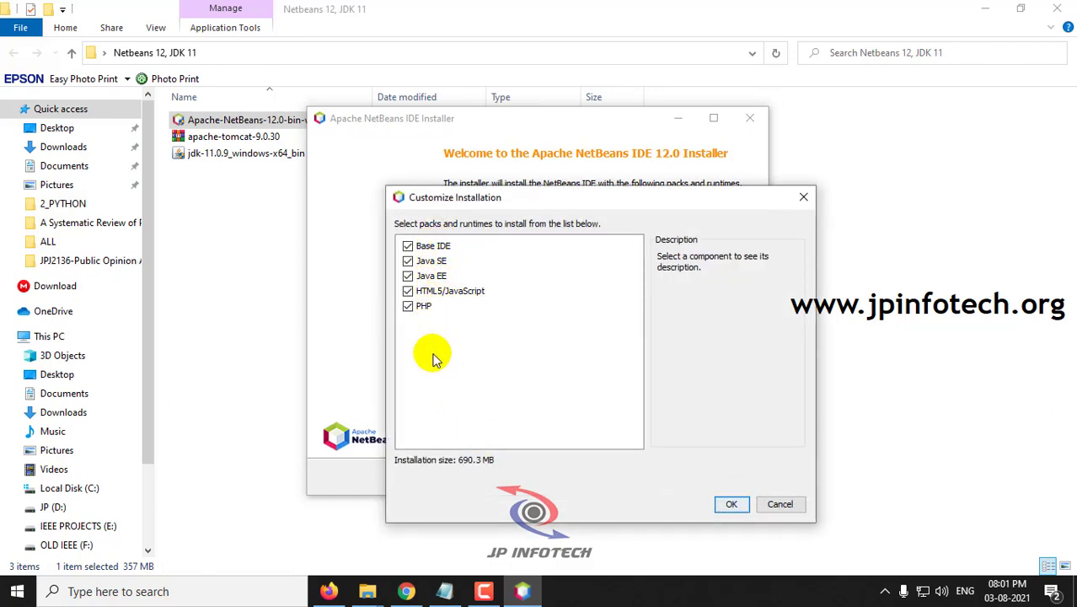
pyautogui.click(412, 310)
pyautogui.click(408, 307)
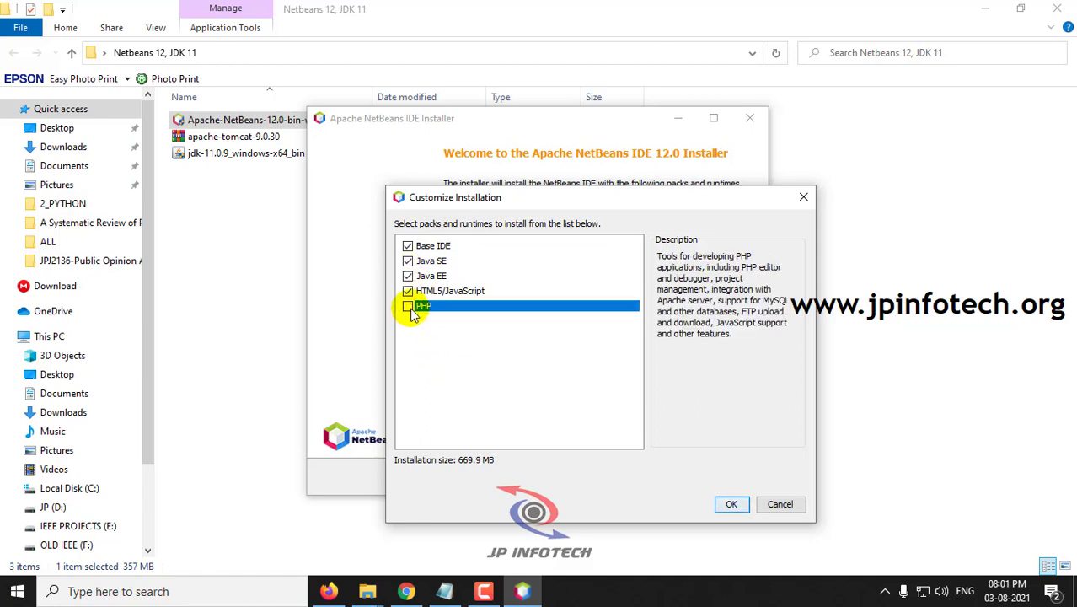
pyautogui.click(408, 308)
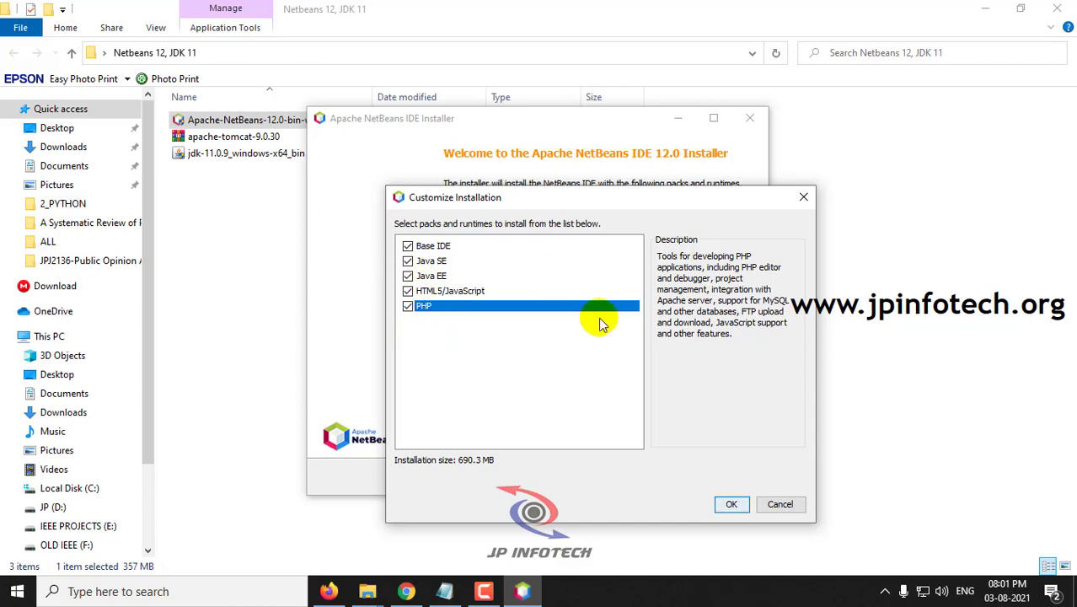
pyautogui.click(732, 506)
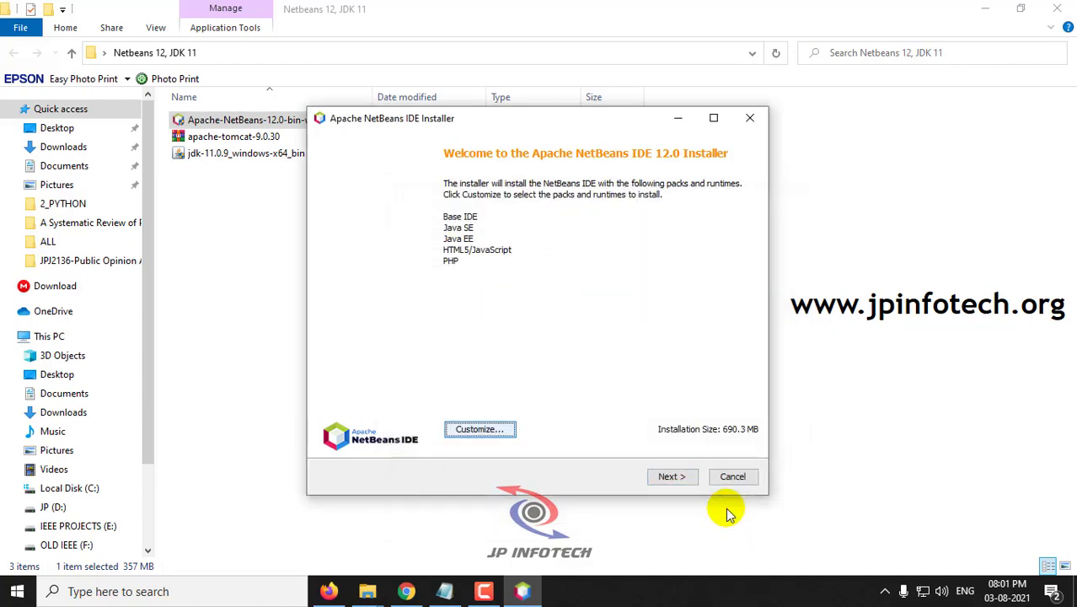
# Accept the NetBeans license and keep C:\Program Files\NetBeans-12.0 as install folder with the JDK at C:\Program Files\Java\jdk-11.0.9.
pyautogui.click(679, 477)
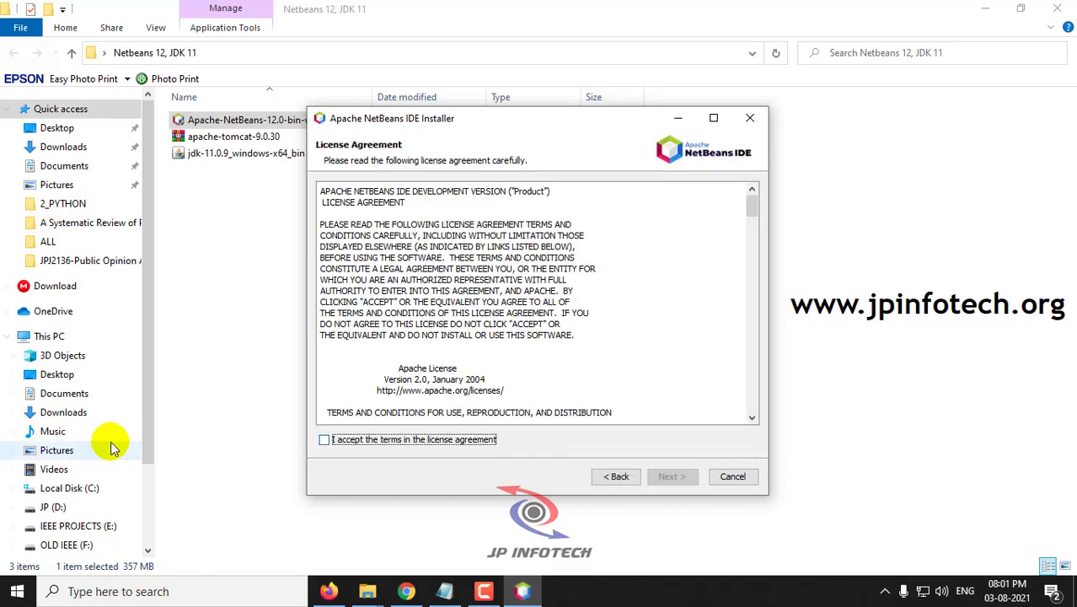
pyautogui.click(327, 440)
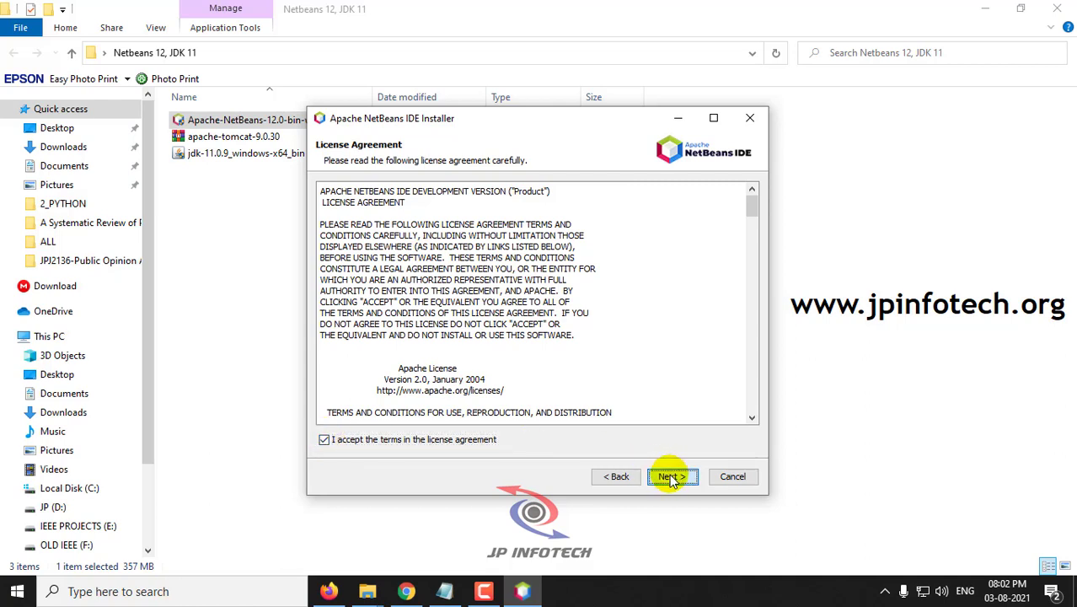
pyautogui.click(672, 477)
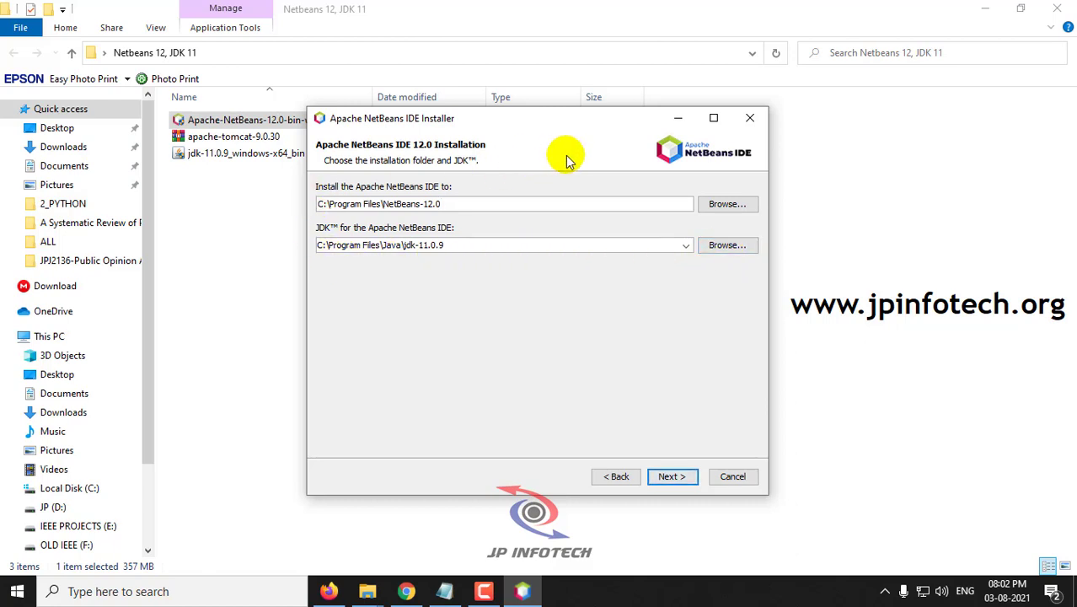
pyautogui.click(670, 477)
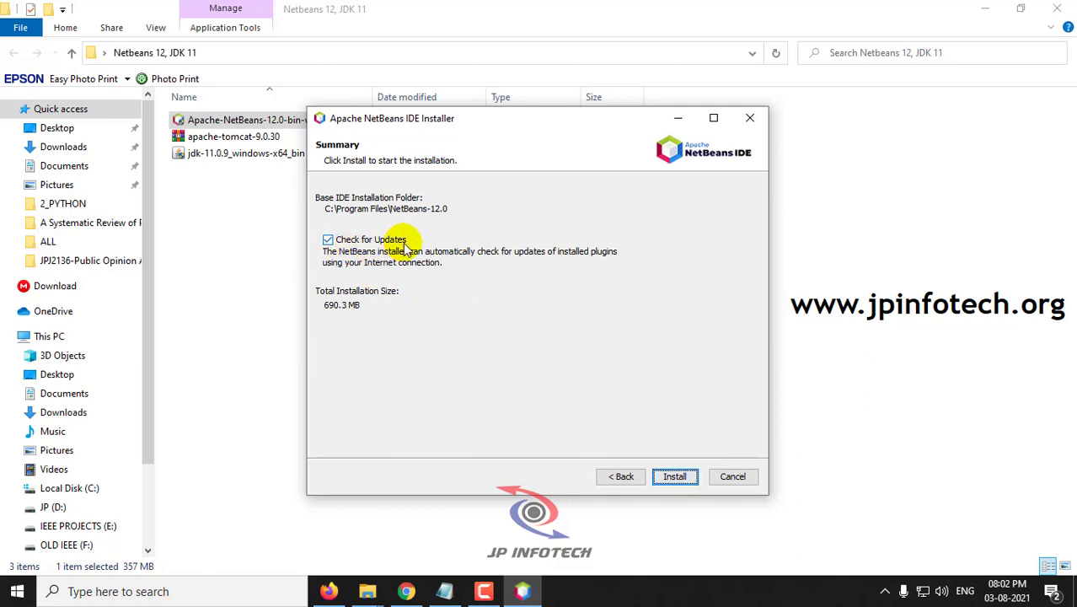
# Turn off the check for updates, install NetBeans IDE 12.0 and finish the setup.
pyautogui.click(328, 240)
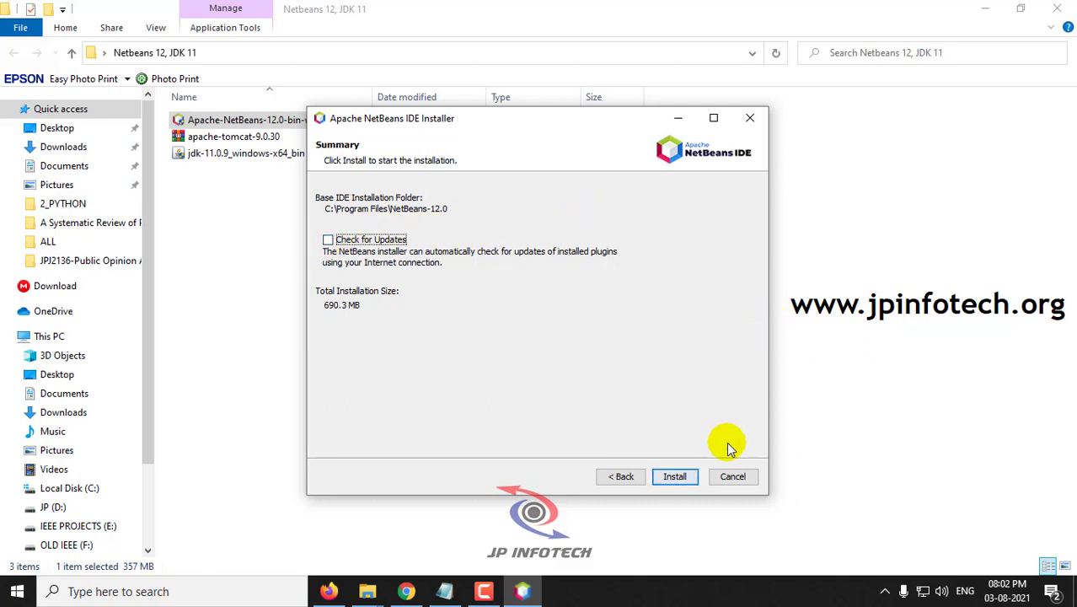
pyautogui.click(679, 477)
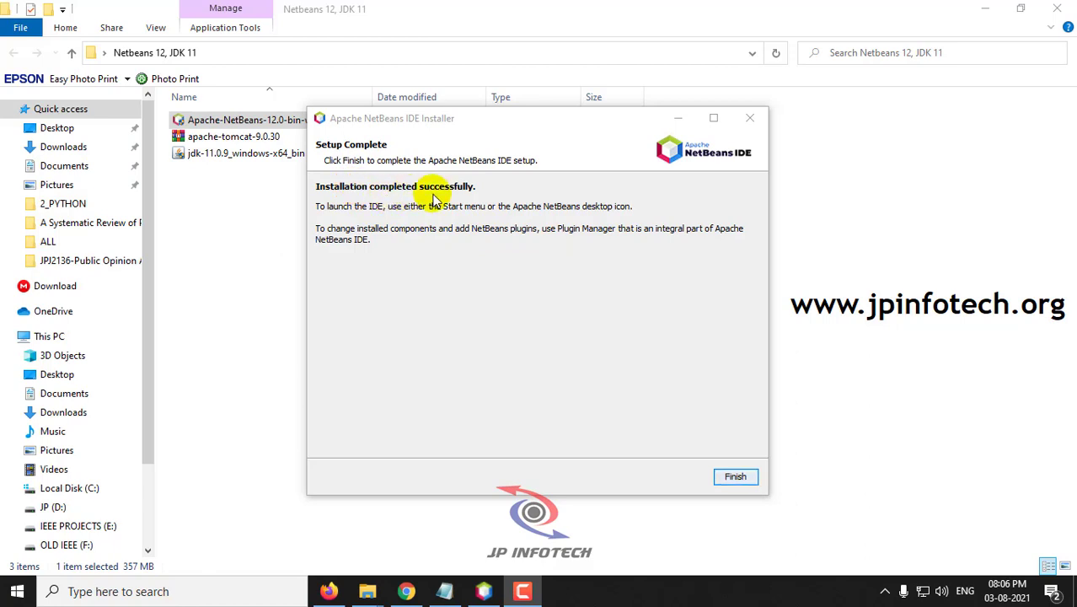
pyautogui.click(732, 480)
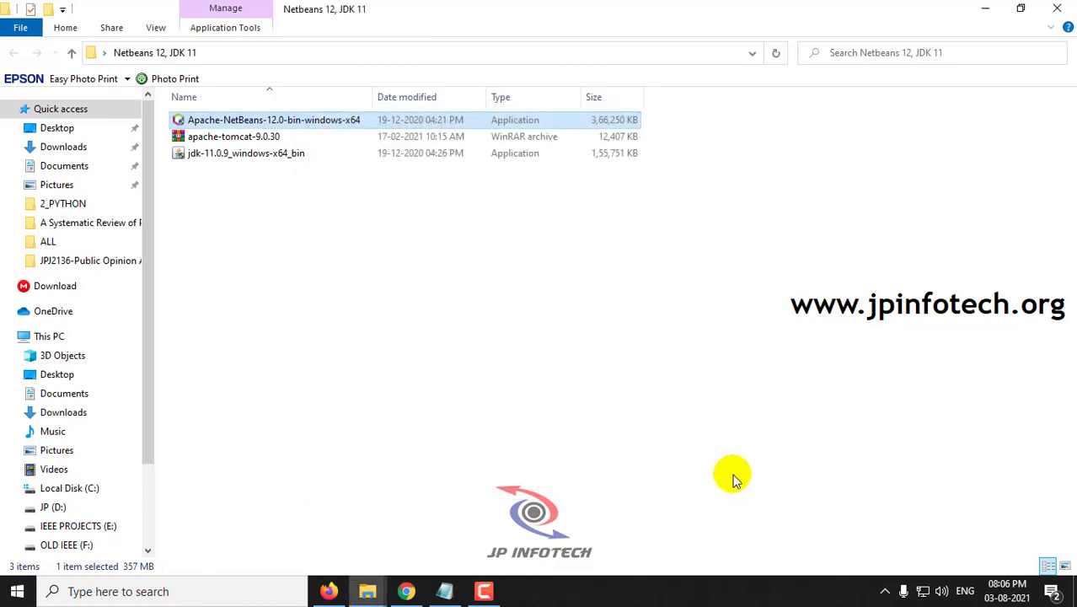
# Launch Apache NetBeans IDE 12.0 from its desktop shortcut.
pyautogui.click(988, 8)
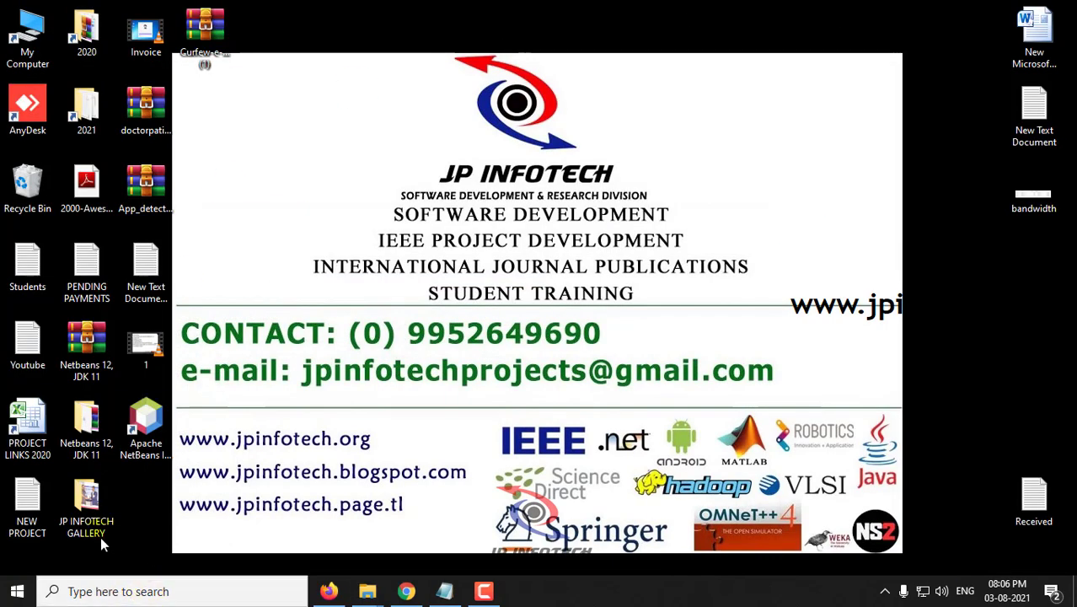
pyautogui.click(145, 456)
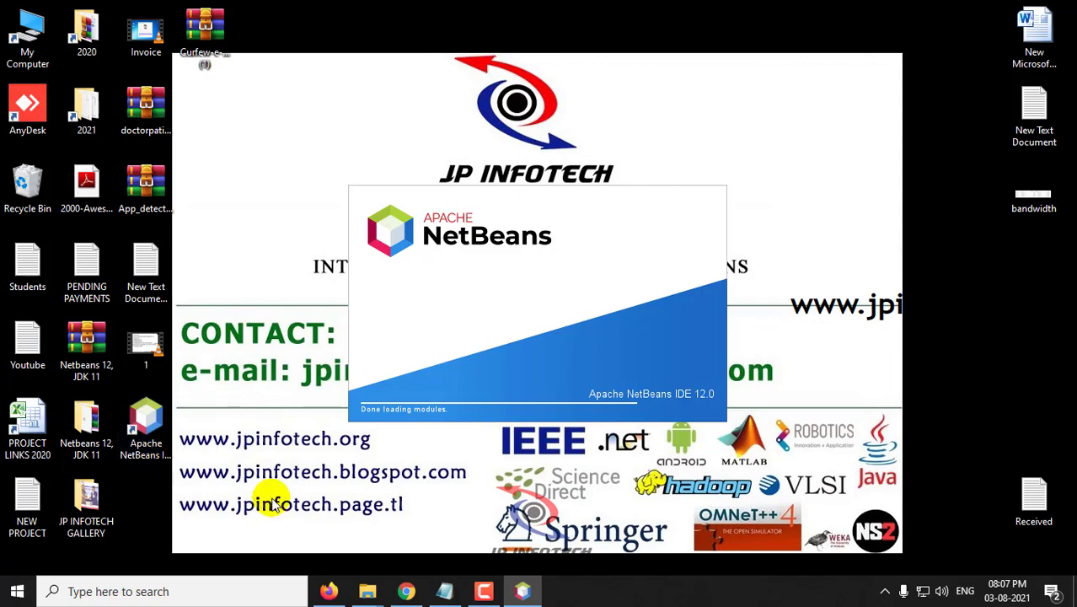
# Review the task outline note, highlighting the lines on installing Netbeans and installing Apache Tomcat server with Netbeans.
pyautogui.click(444, 591)
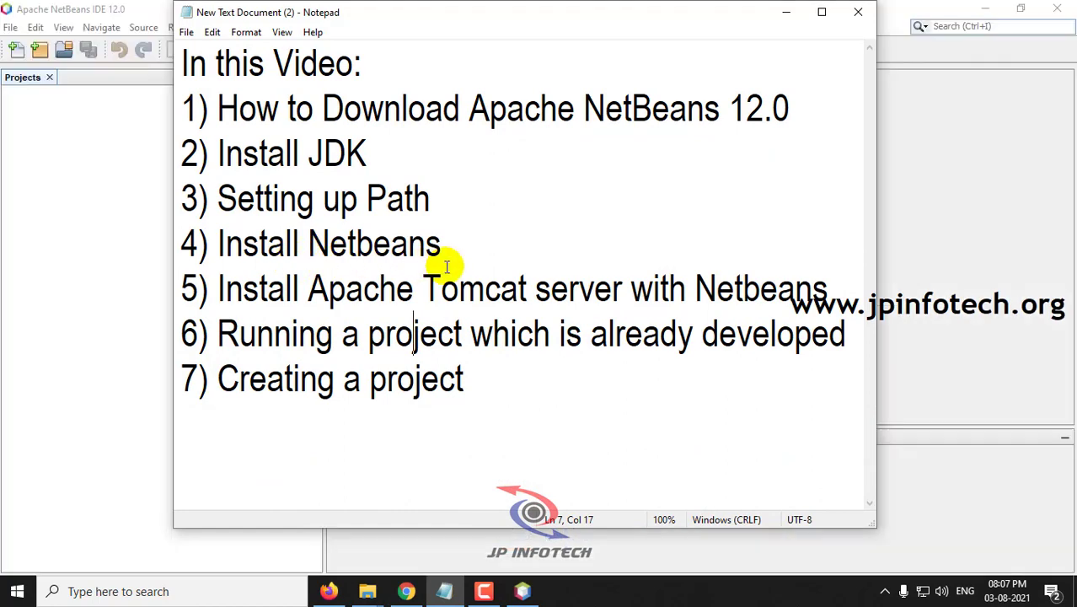
pyautogui.click(219, 244)
pyautogui.moveTo(218, 245); pyautogui.dragTo(426, 244)
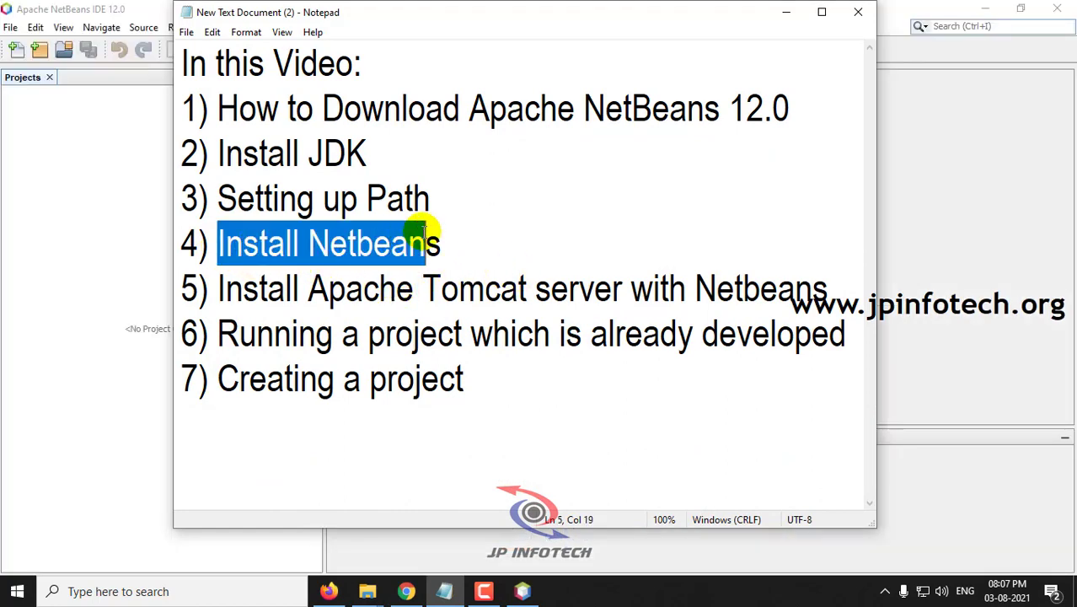
pyautogui.click(261, 290)
pyautogui.moveTo(268, 291); pyautogui.dragTo(814, 288)
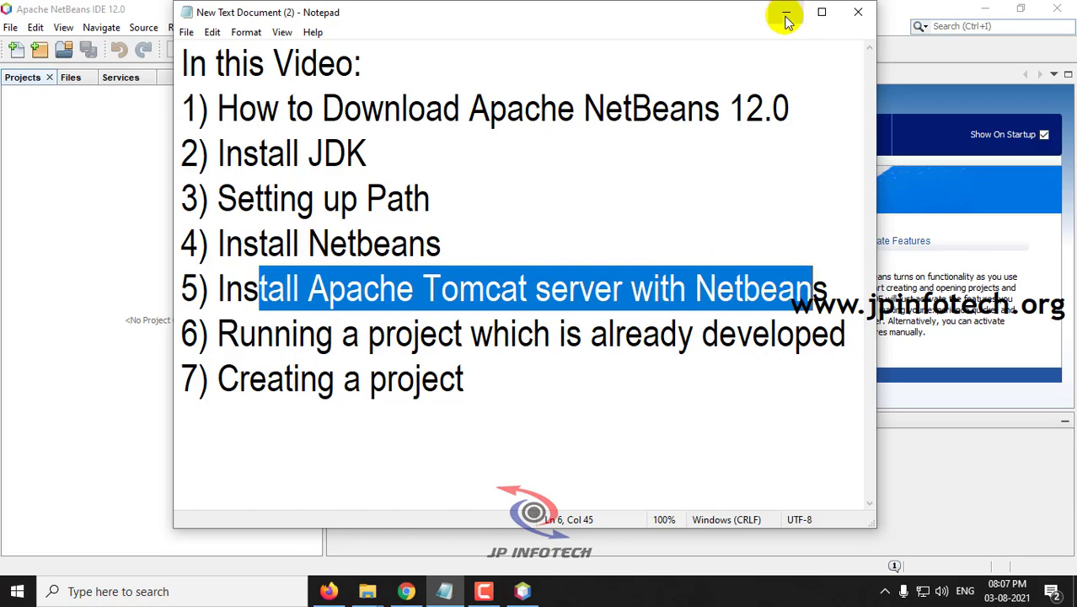
pyautogui.click(785, 12)
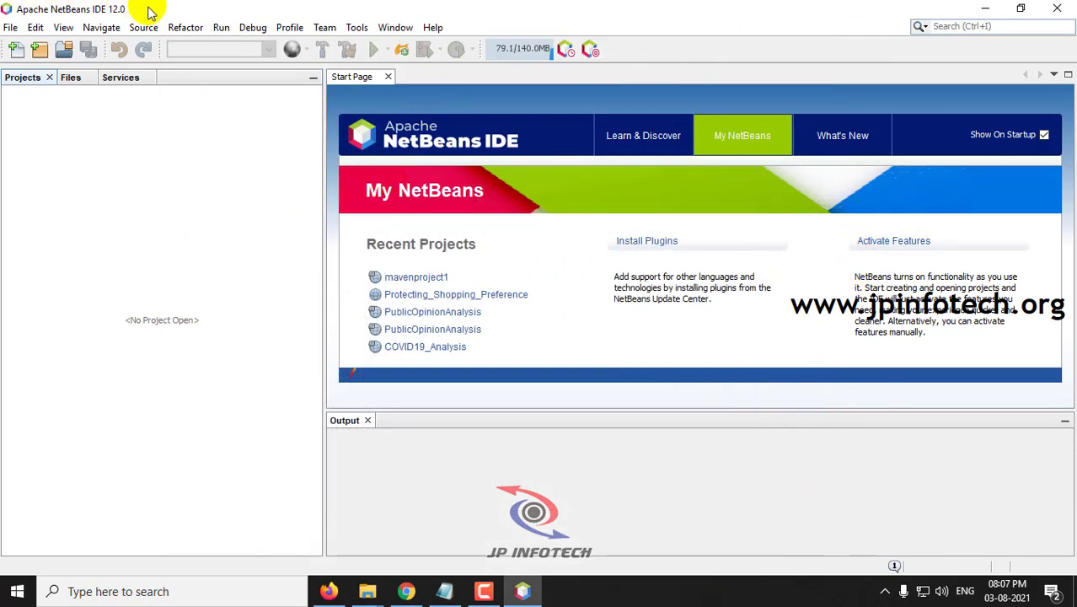
# Extract the apache-tomcat-9.0.30 archive in place inside the Netbeans 12, JDK 11 folder.
pyautogui.click(995, 8)
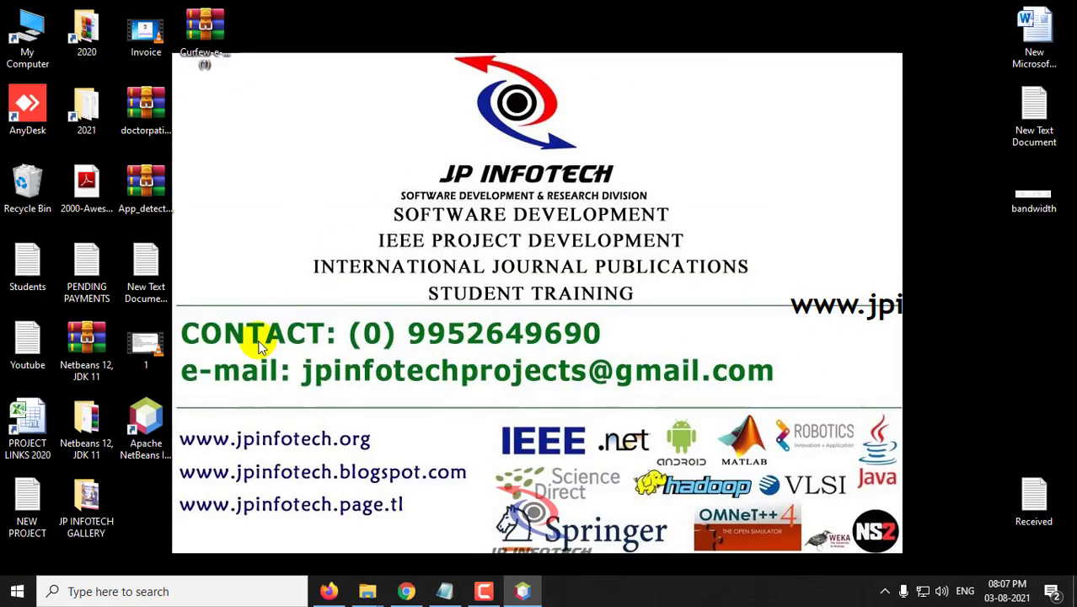
pyautogui.doubleClick(87, 445)
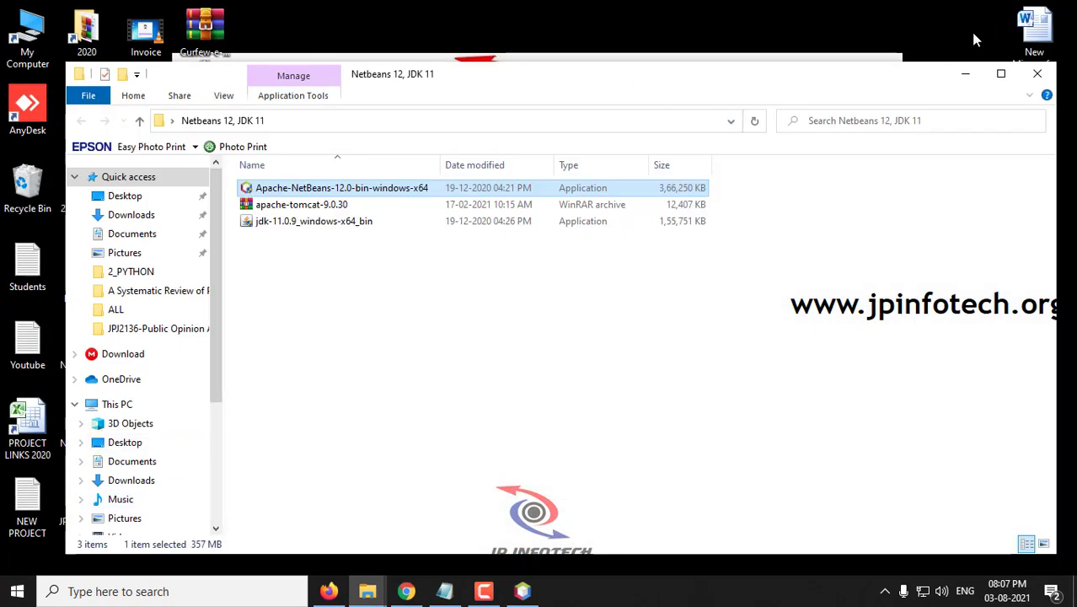
pyautogui.click(998, 74)
pyautogui.click(361, 217)
pyautogui.click(240, 138)
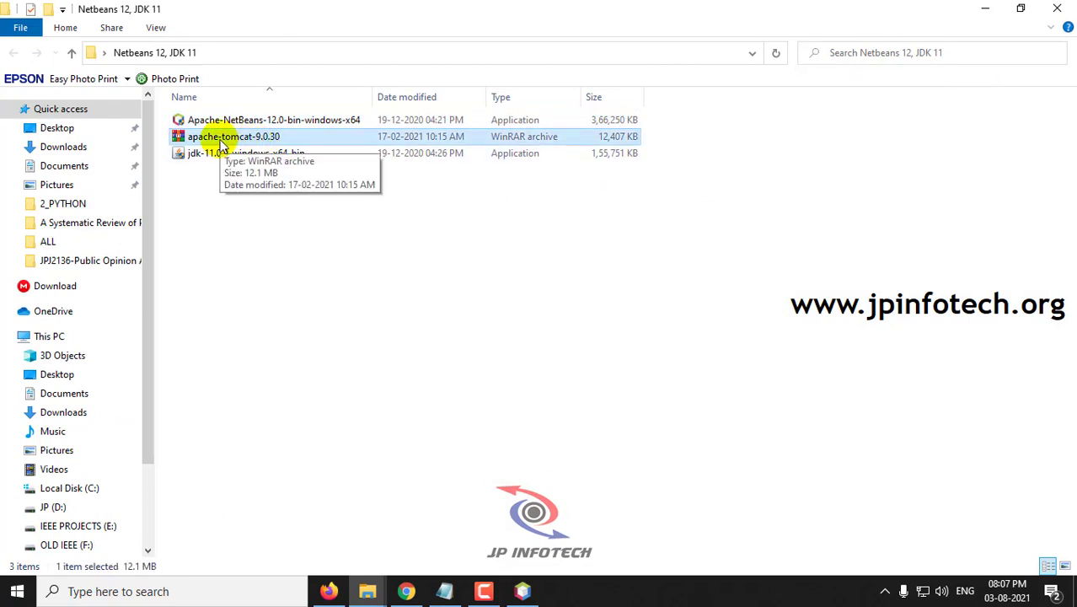
pyautogui.rightClick(268, 137)
pyautogui.click(350, 218)
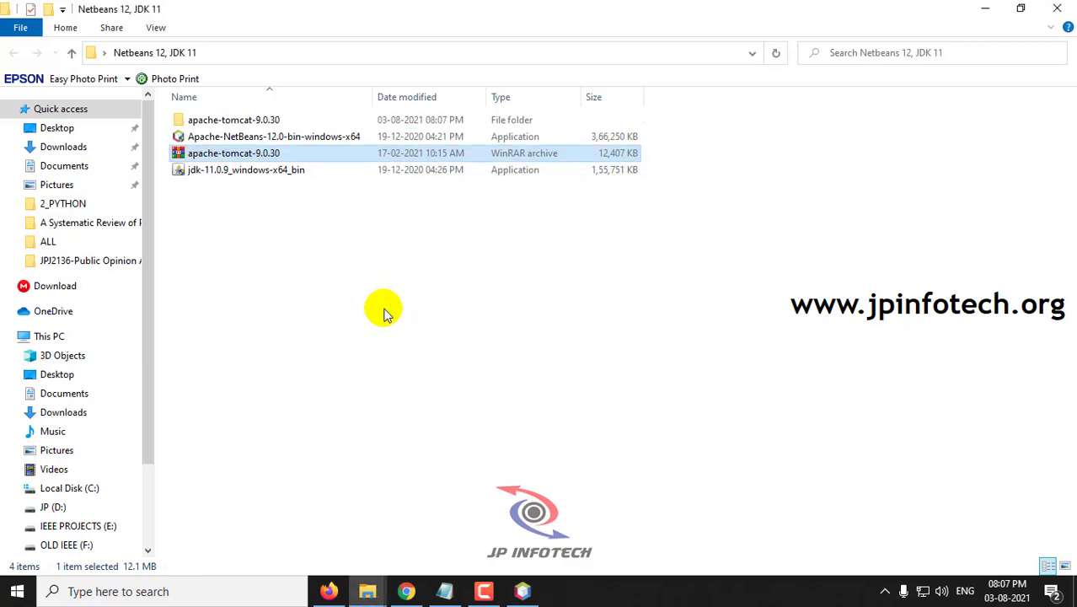
pyautogui.click(337, 288)
# Copy the extracted apache-tomcat-9.0.30 folder into C:\Program Files, granting administrator permission for the copy.
pyautogui.click(232, 122)
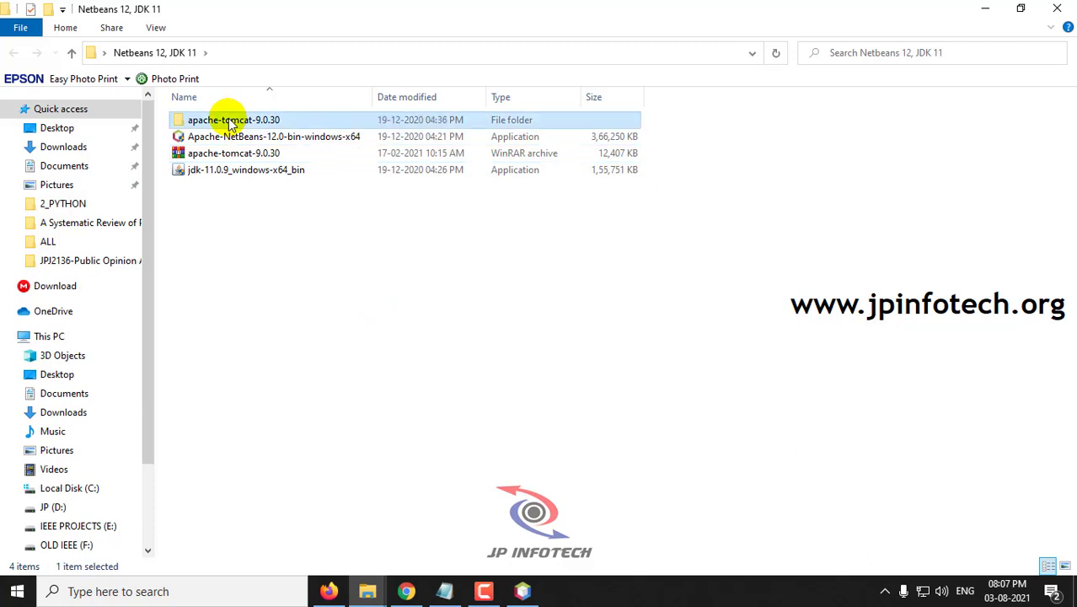
pyautogui.rightClick(232, 122)
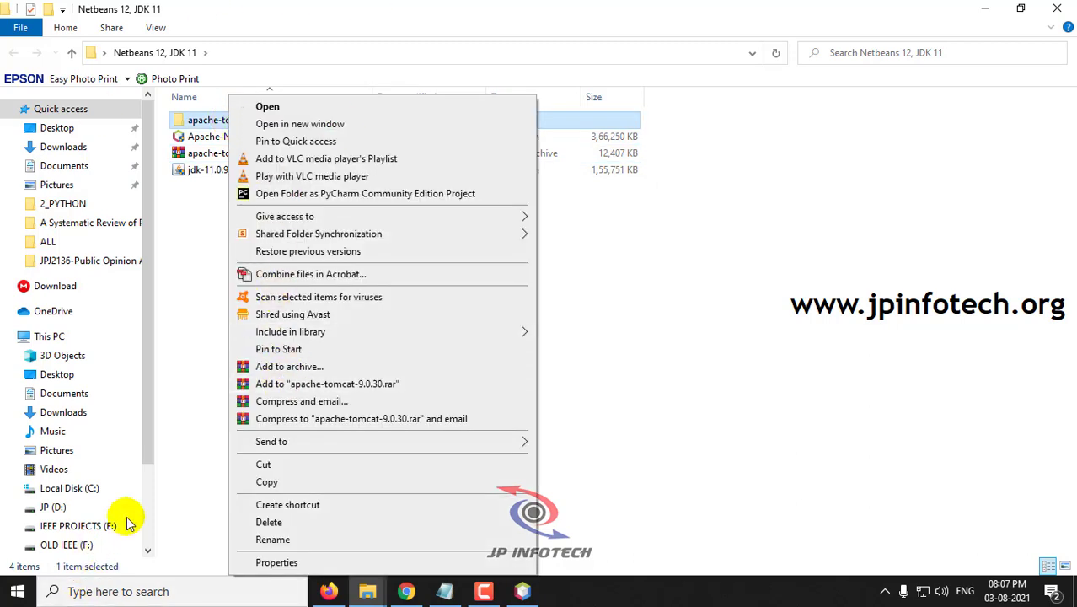
pyautogui.click(303, 481)
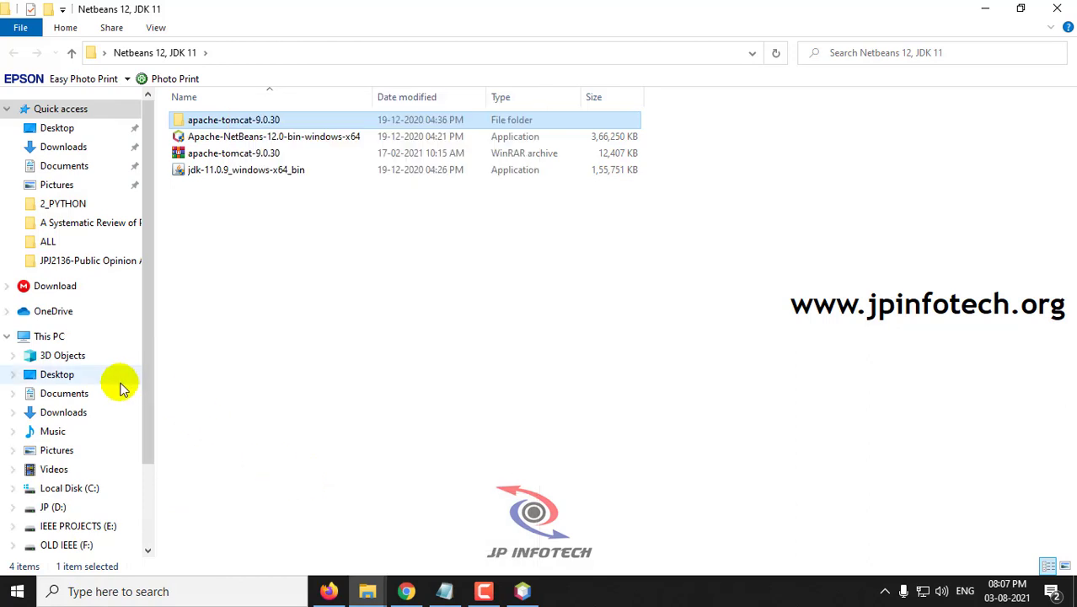
pyautogui.click(82, 491)
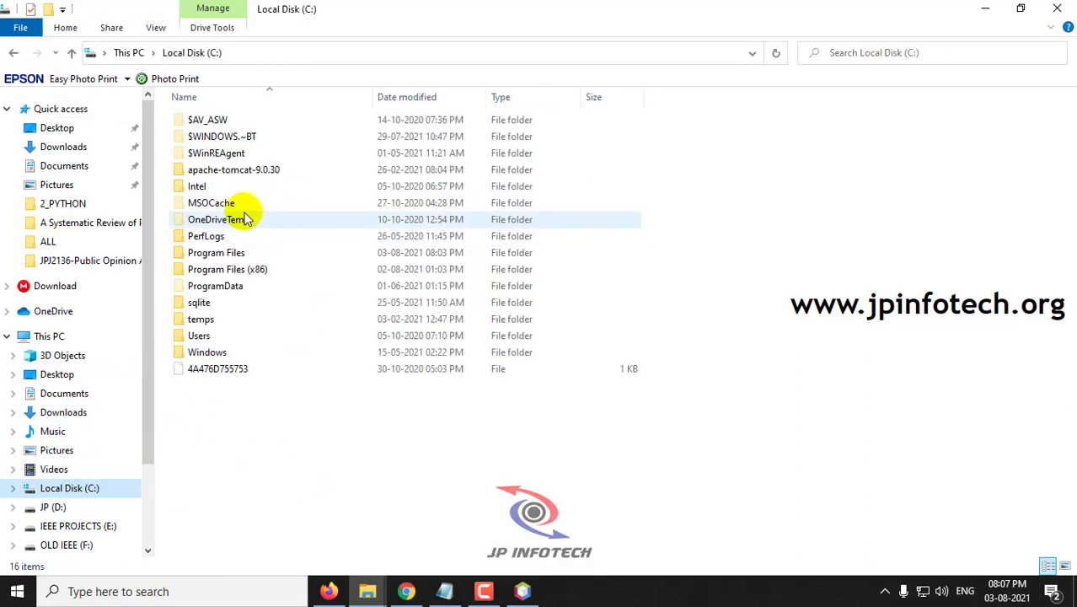
pyautogui.click(246, 255)
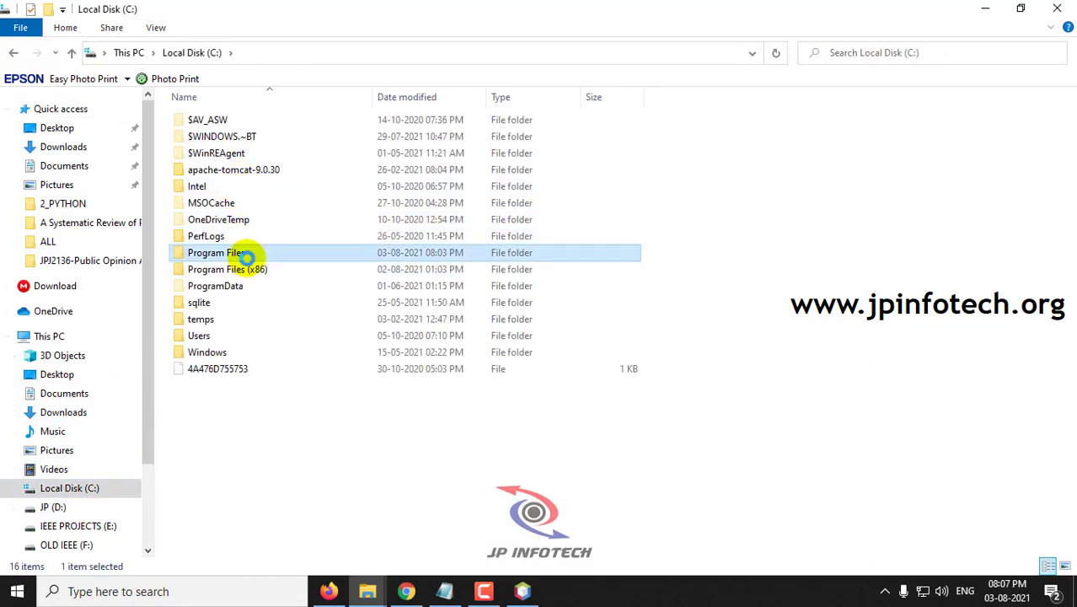
pyautogui.doubleClick(247, 255)
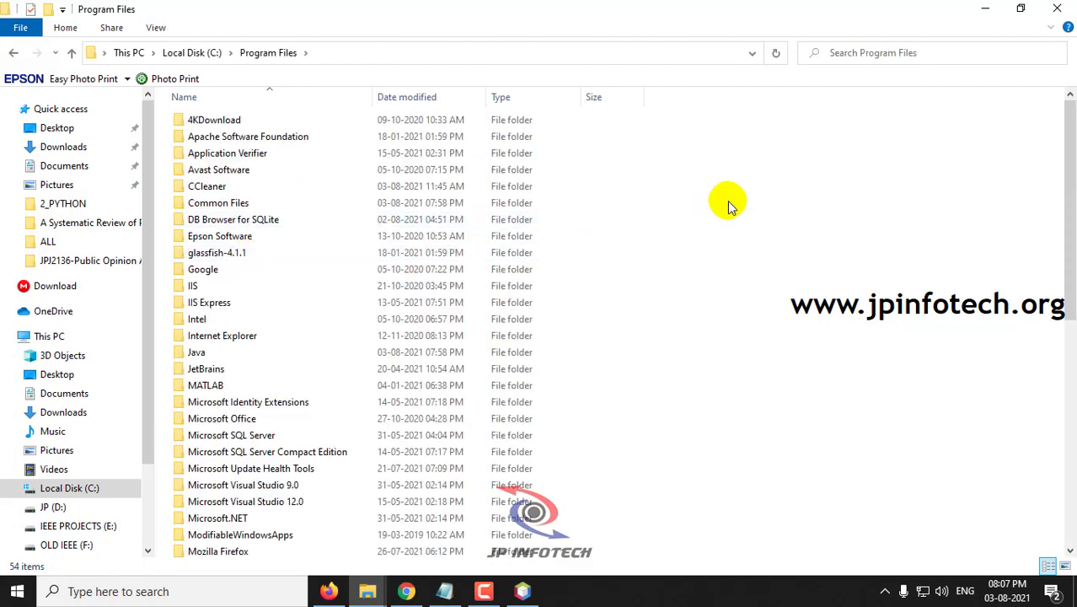
pyautogui.hotkey('ctrl', 'v')
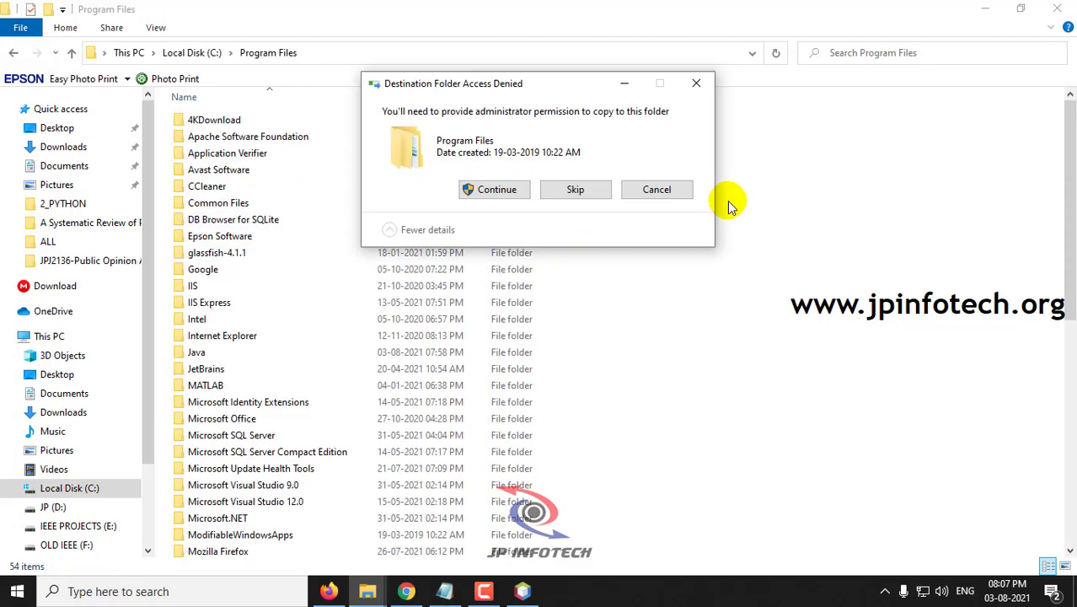
pyautogui.click(496, 194)
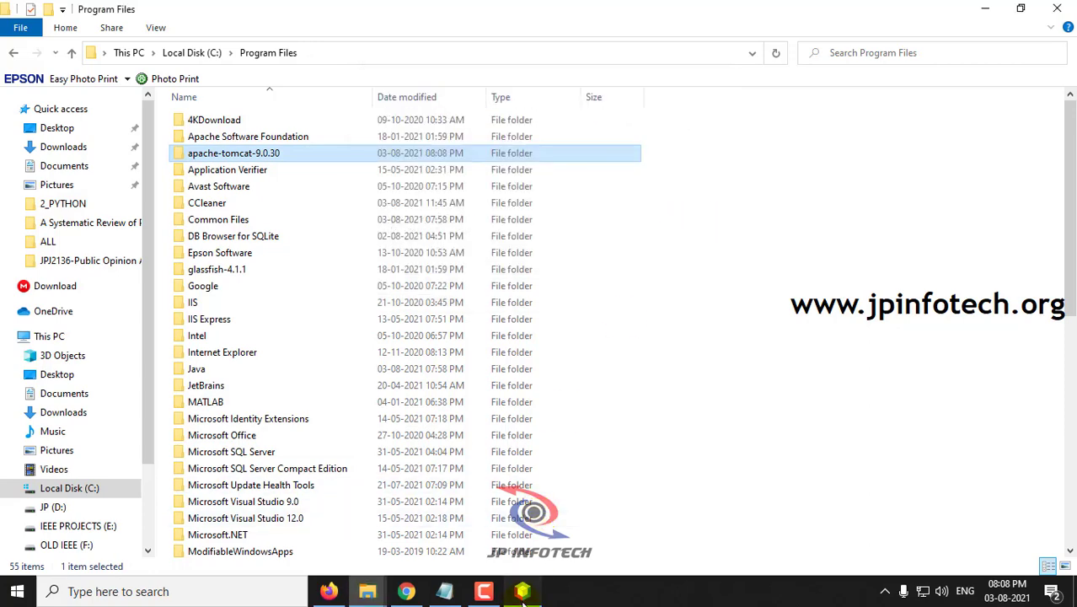
# Switch to Apache NetBeans and remove the existing Apache Tomcat or TomEE server from the registered servers.
pyautogui.click(523, 592)
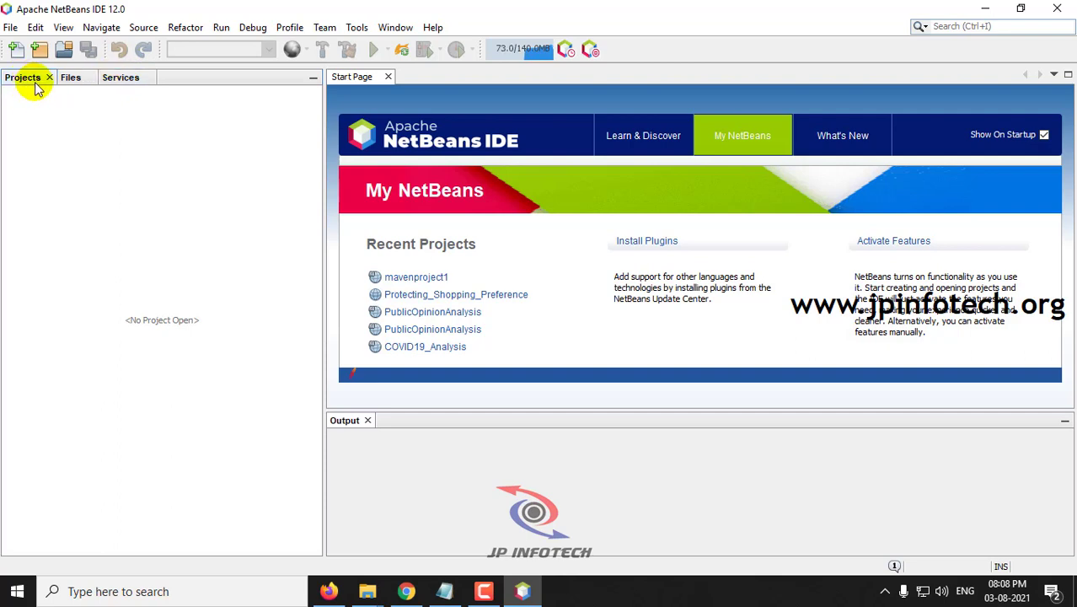
pyautogui.click(122, 79)
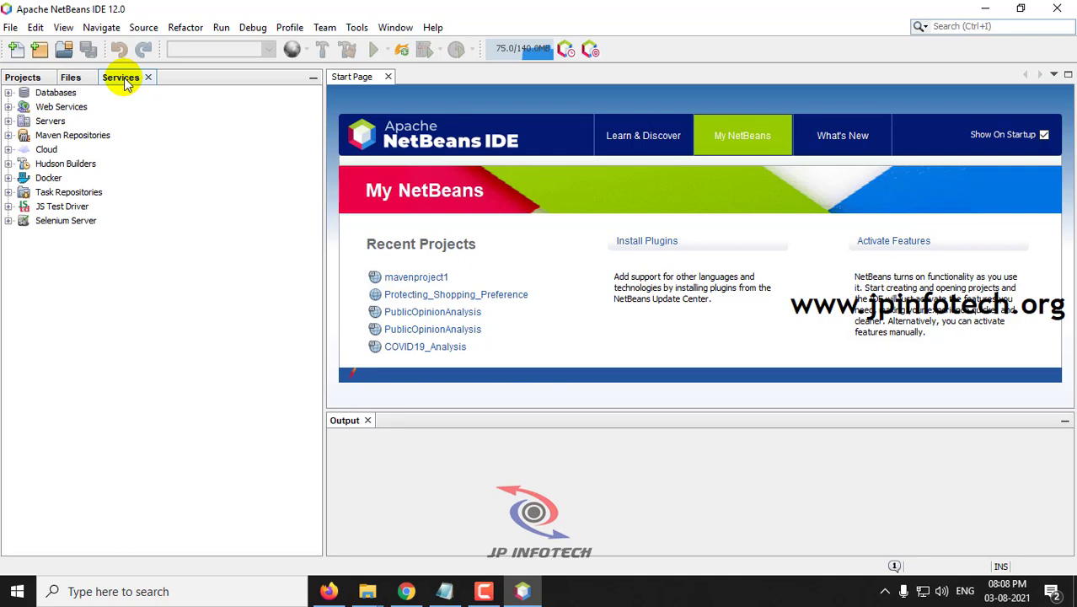
pyautogui.click(43, 122)
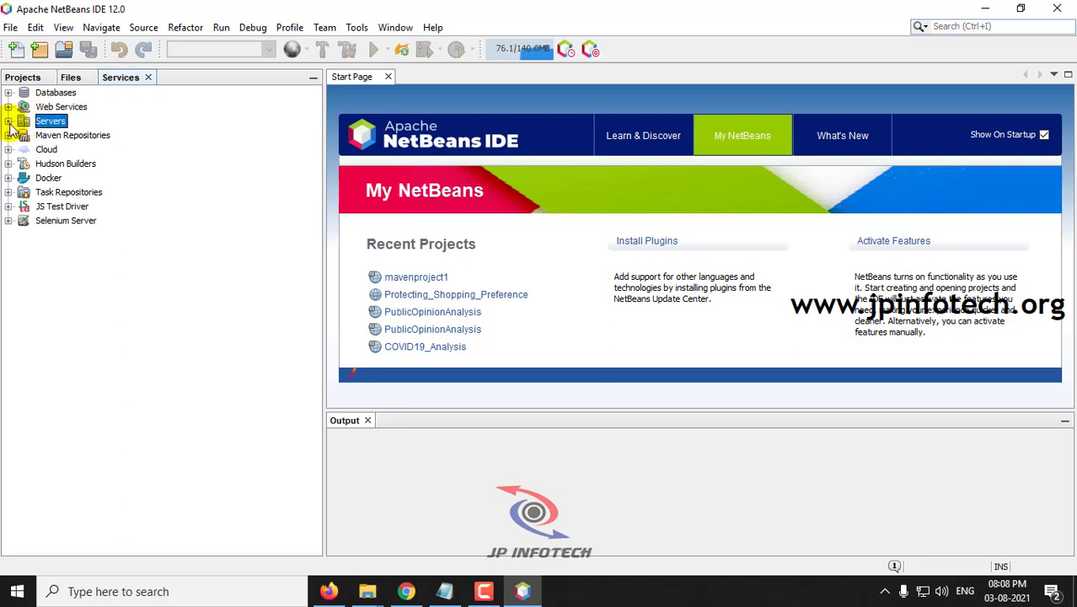
pyautogui.click(8, 122)
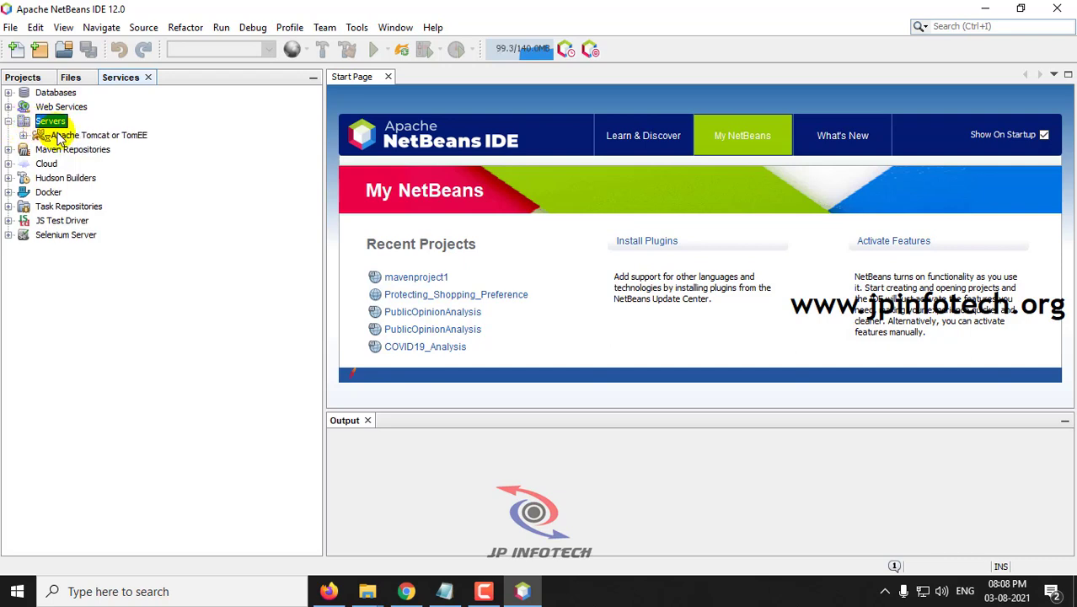
pyautogui.rightClick(63, 137)
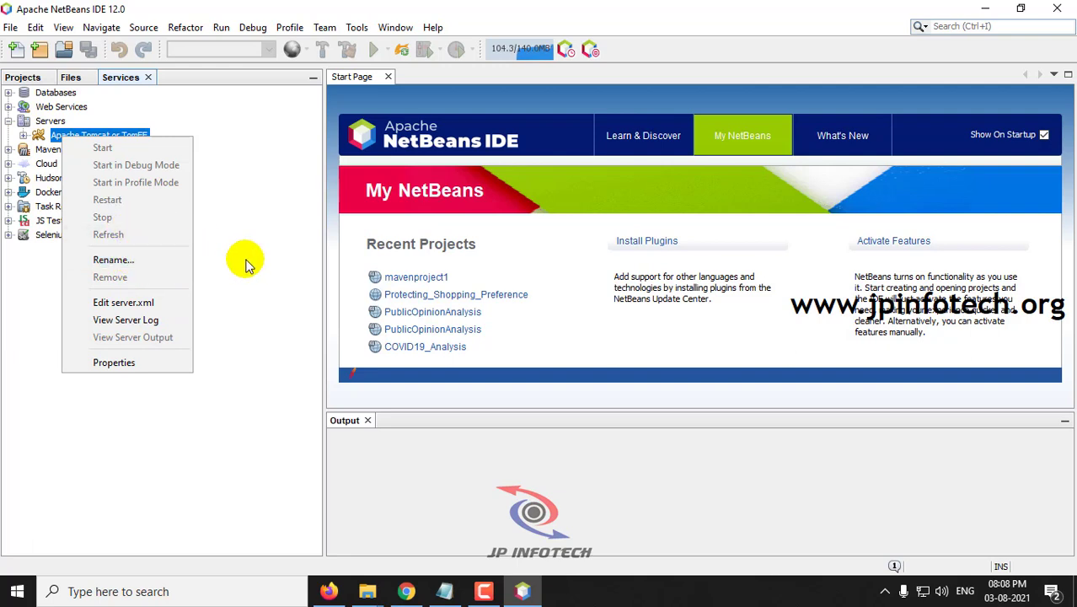
pyautogui.press('Escape')
pyautogui.rightClick(87, 138)
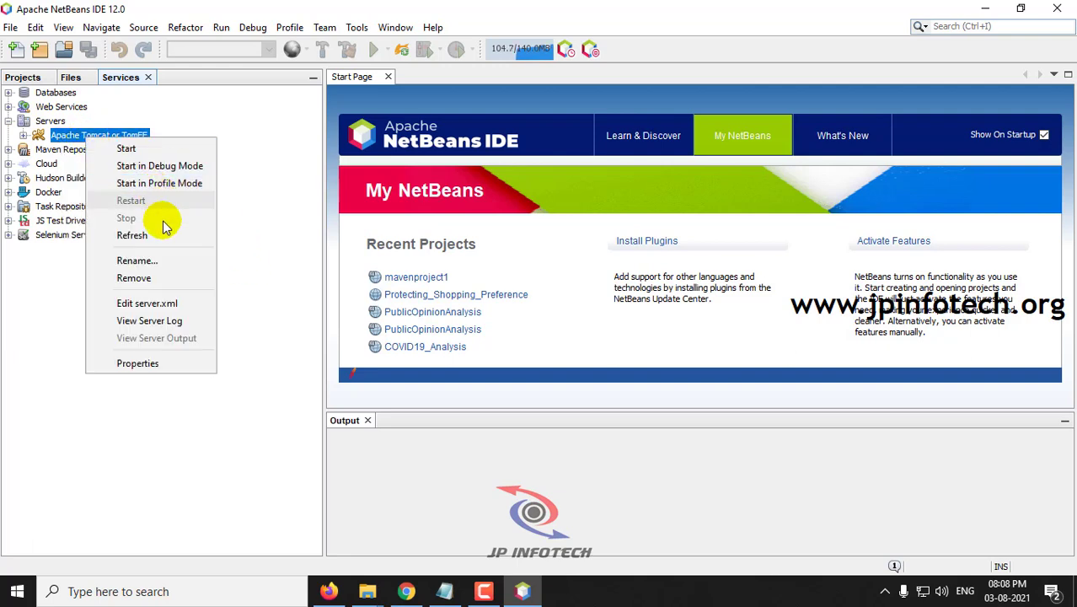
pyautogui.click(145, 278)
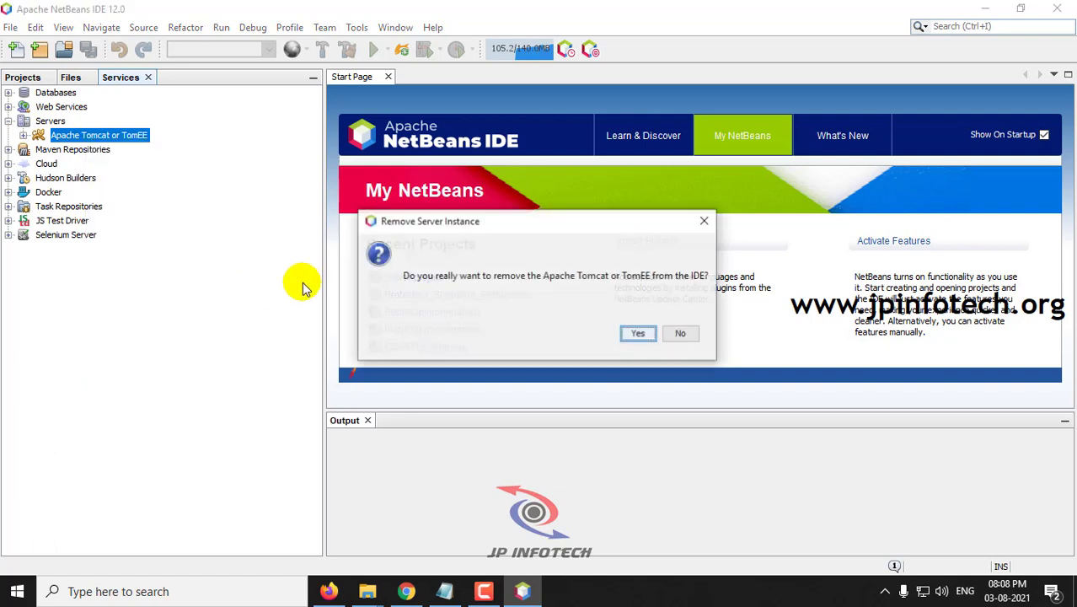
pyautogui.click(638, 333)
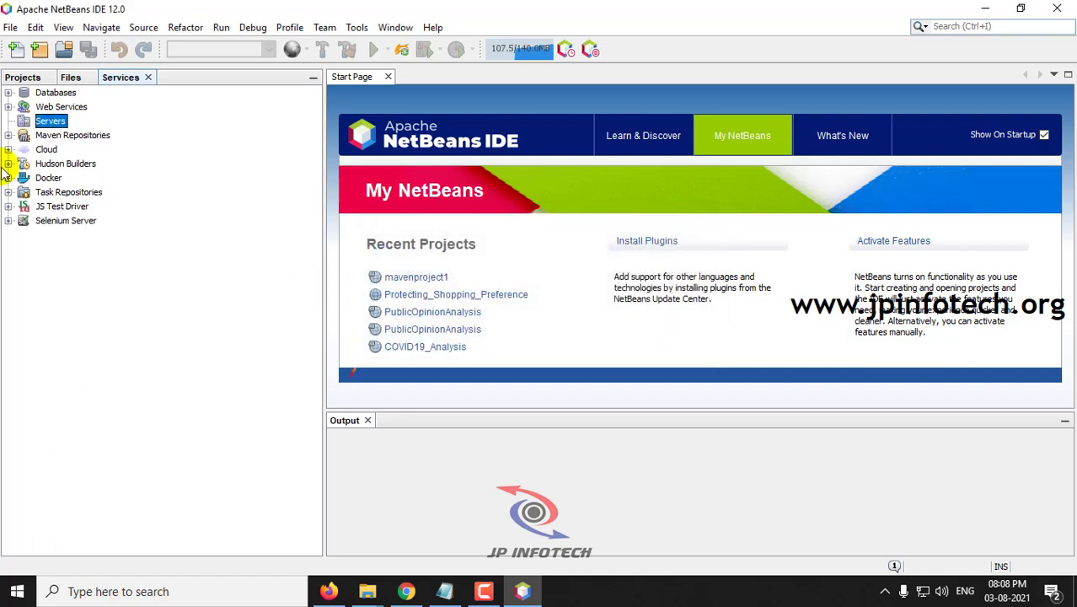
# Start adding a new server instance in the NetBeans services and choose Apache Tomcat or TomEE as its type.
pyautogui.click(23, 77)
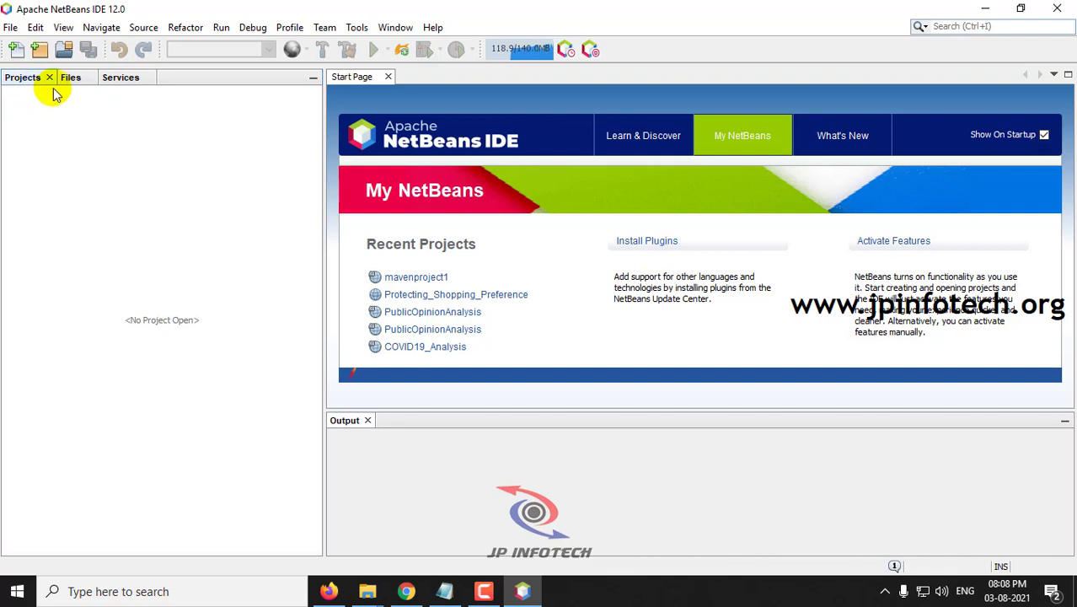
pyautogui.click(126, 82)
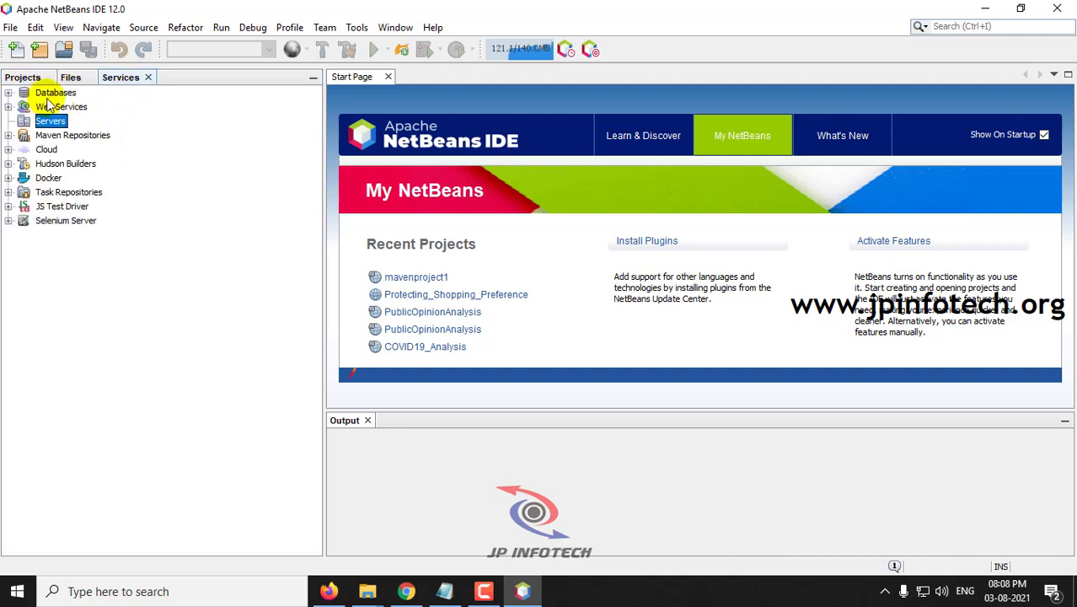
pyautogui.rightClick(52, 127)
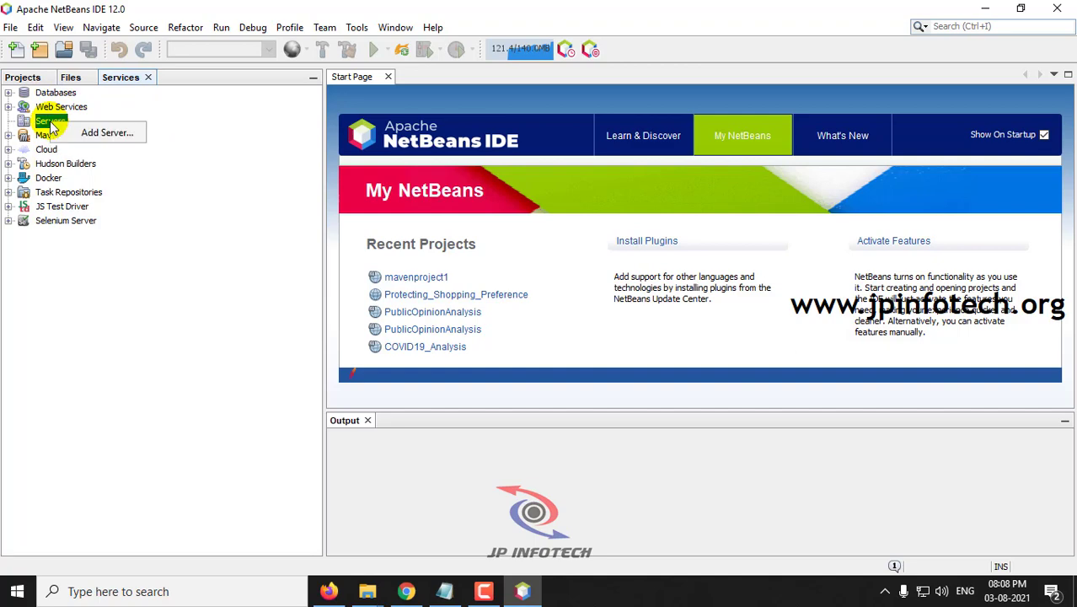
pyautogui.click(106, 144)
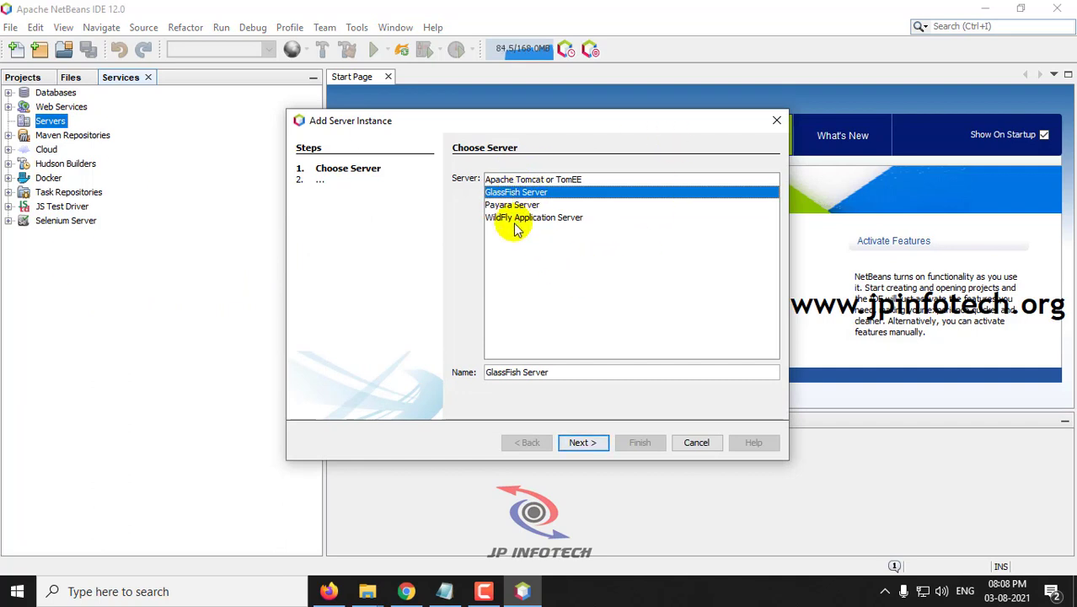
pyautogui.click(517, 180)
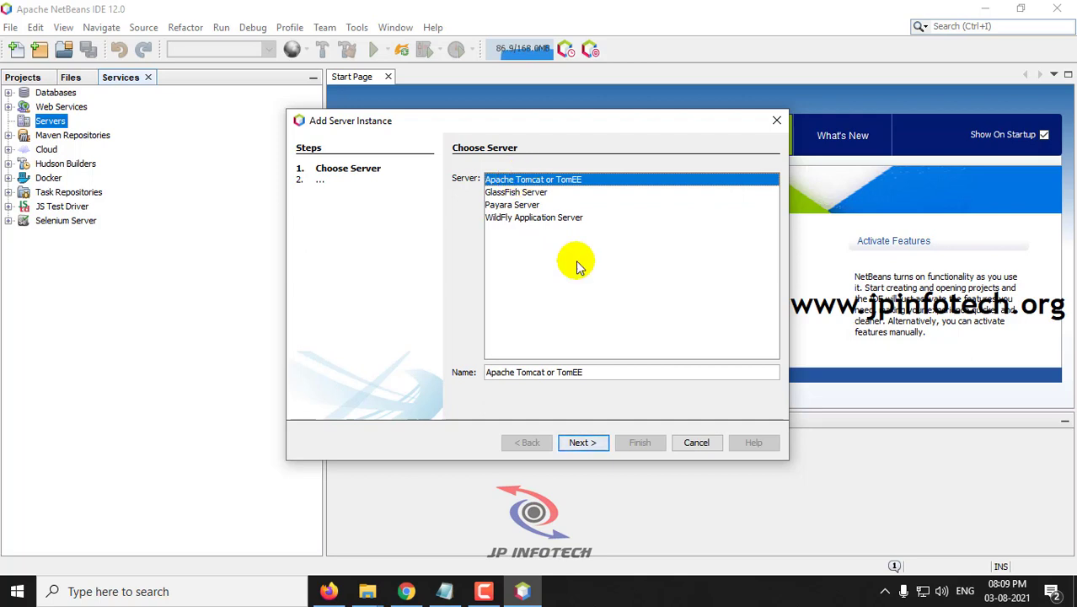
pyautogui.click(581, 442)
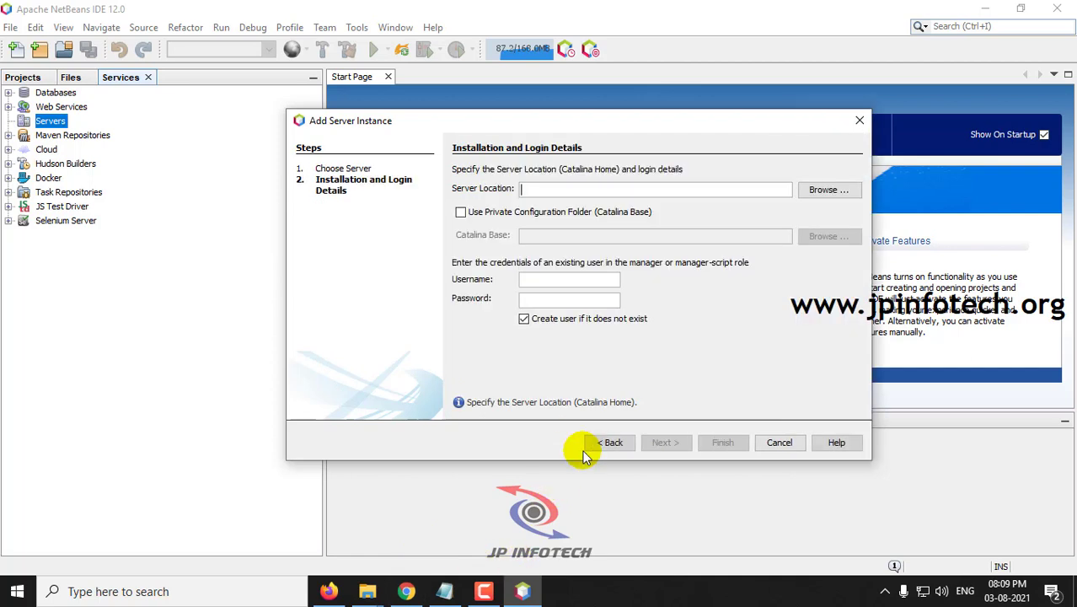
# Set the server location to C:\Program Files\apache-tomcat-9.0.30.
pyautogui.click(822, 191)
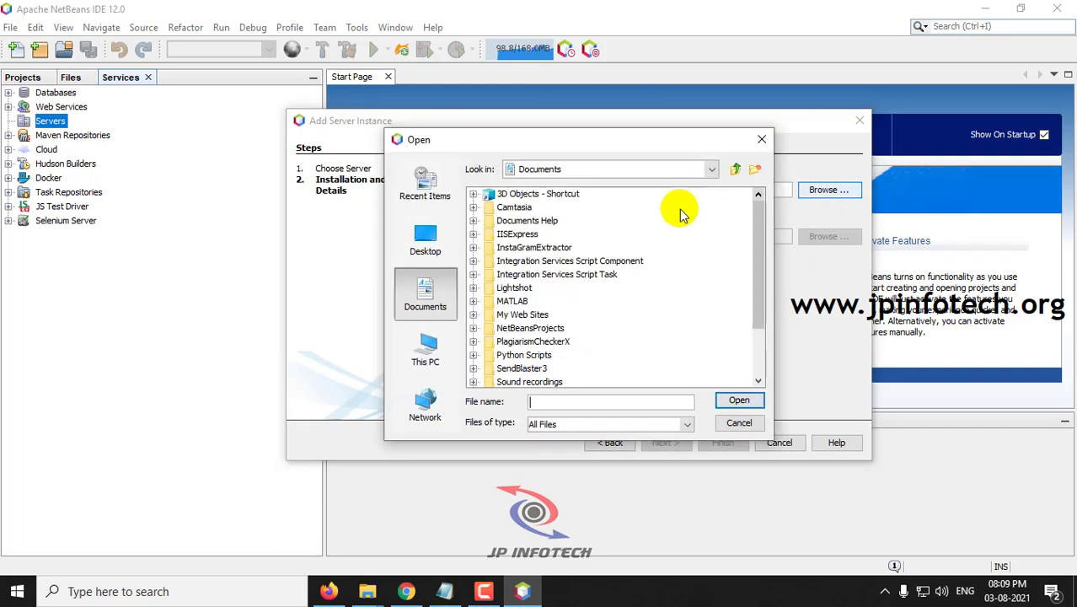
pyautogui.click(425, 349)
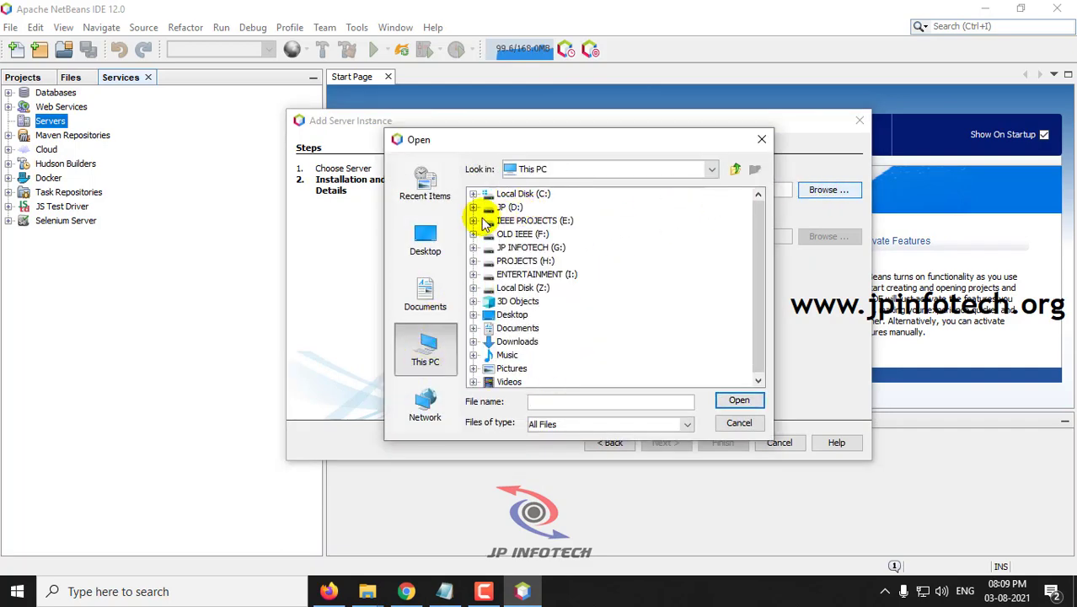
pyautogui.click(473, 194)
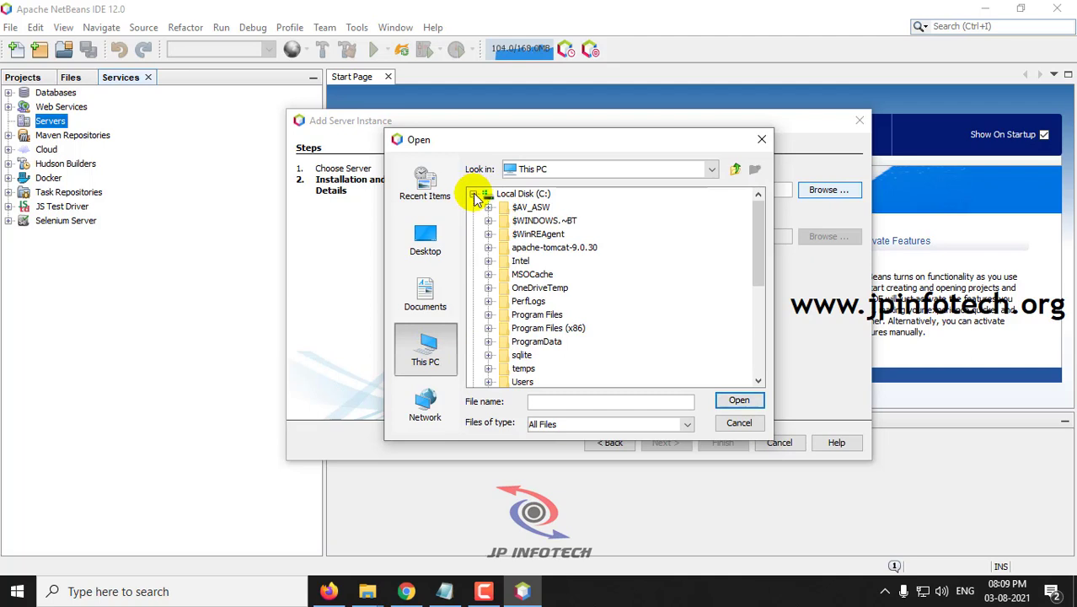
pyautogui.click(488, 316)
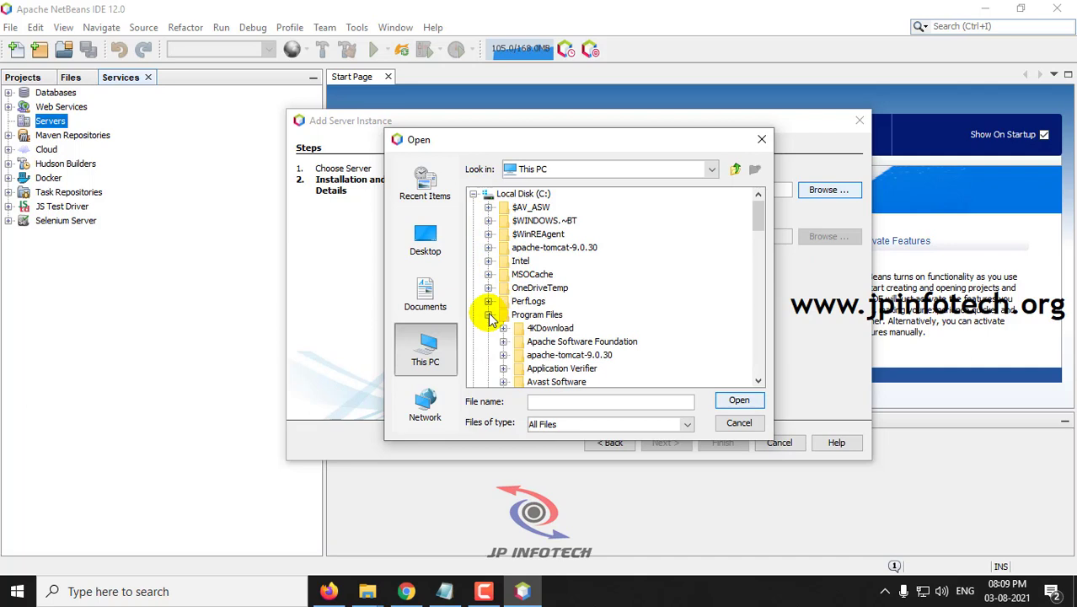
pyautogui.click(569, 357)
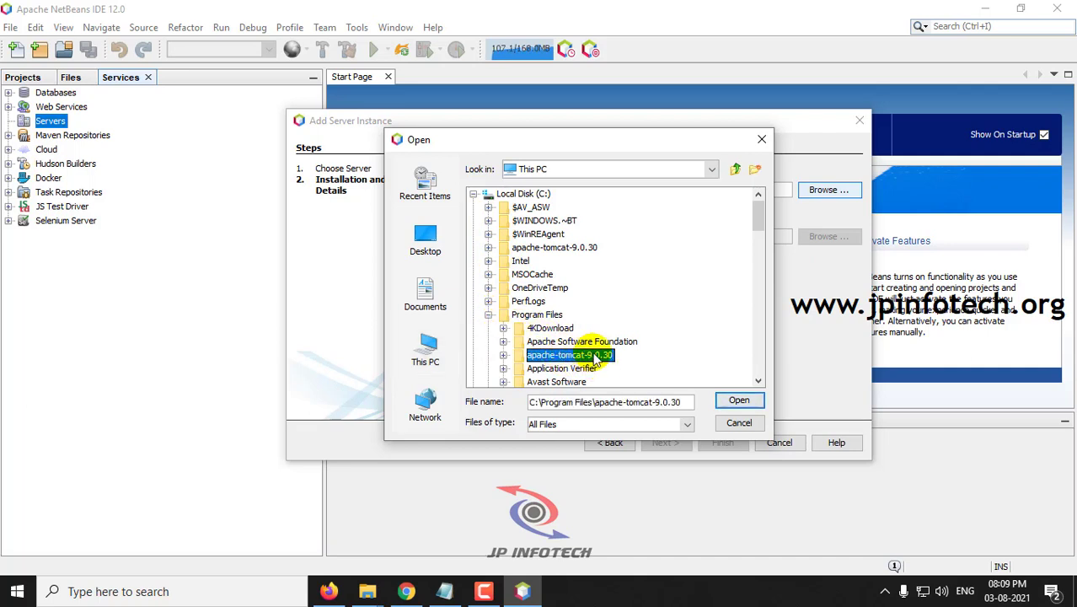
pyautogui.click(736, 403)
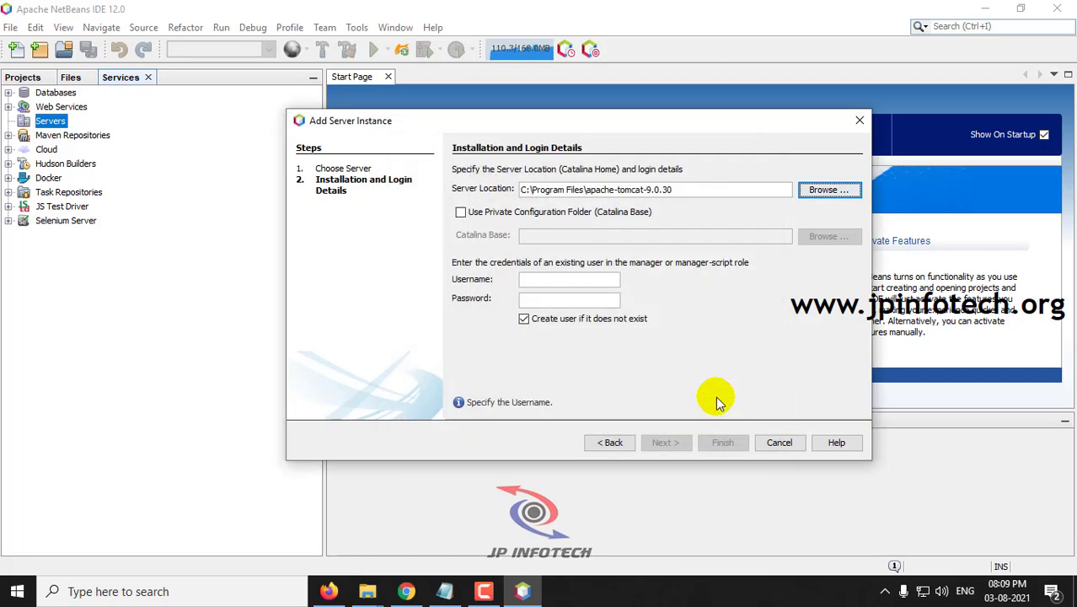
# Set the server username to tomcat, enter the server password and finish adding the Tomcat instance.
pyautogui.click(530, 282)
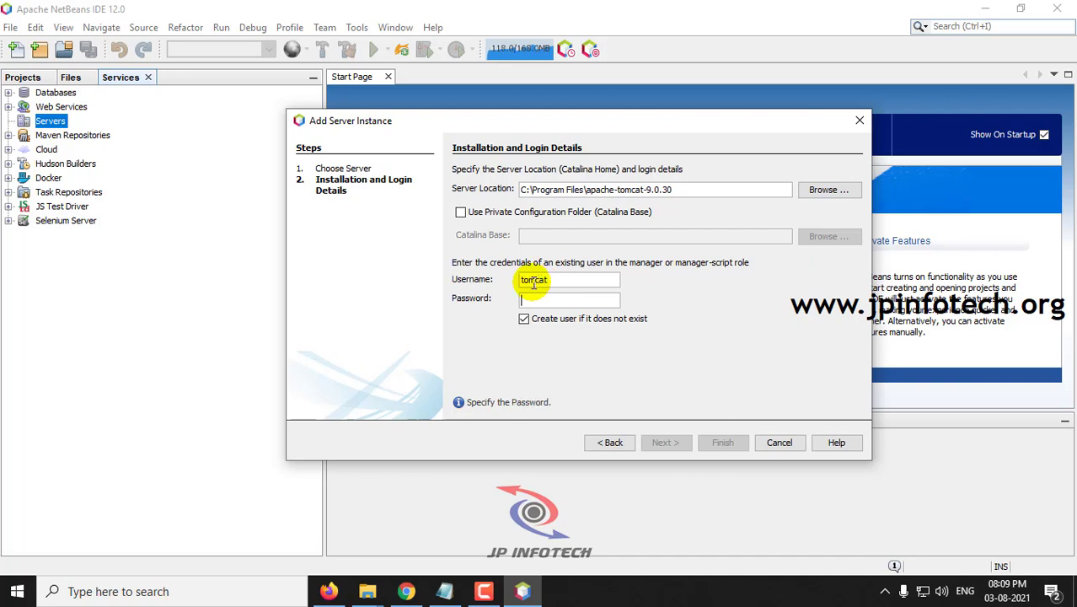
pyautogui.write('t')
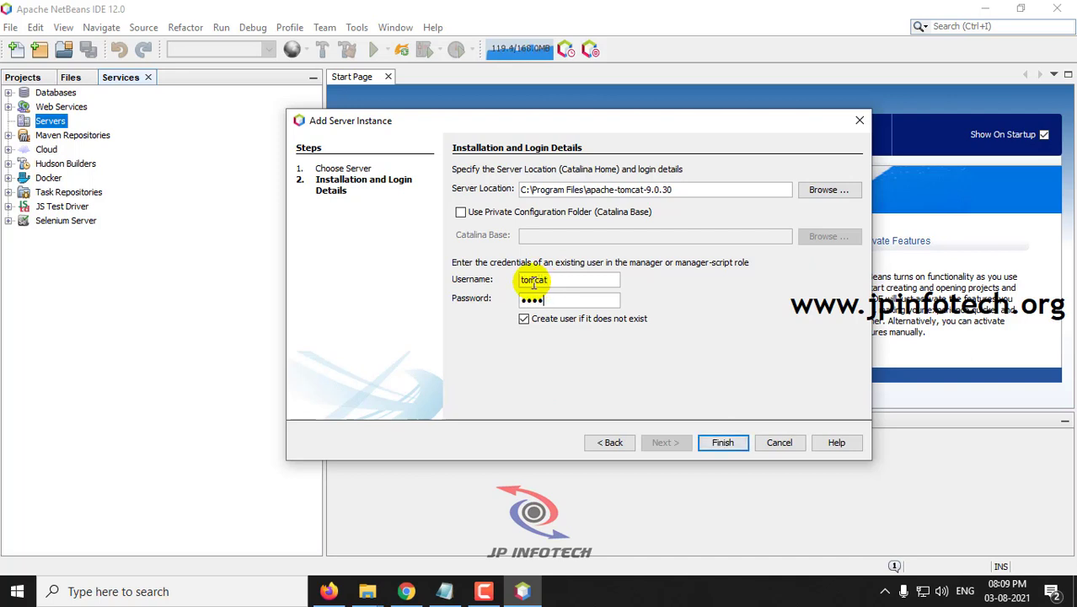
pyautogui.click(721, 444)
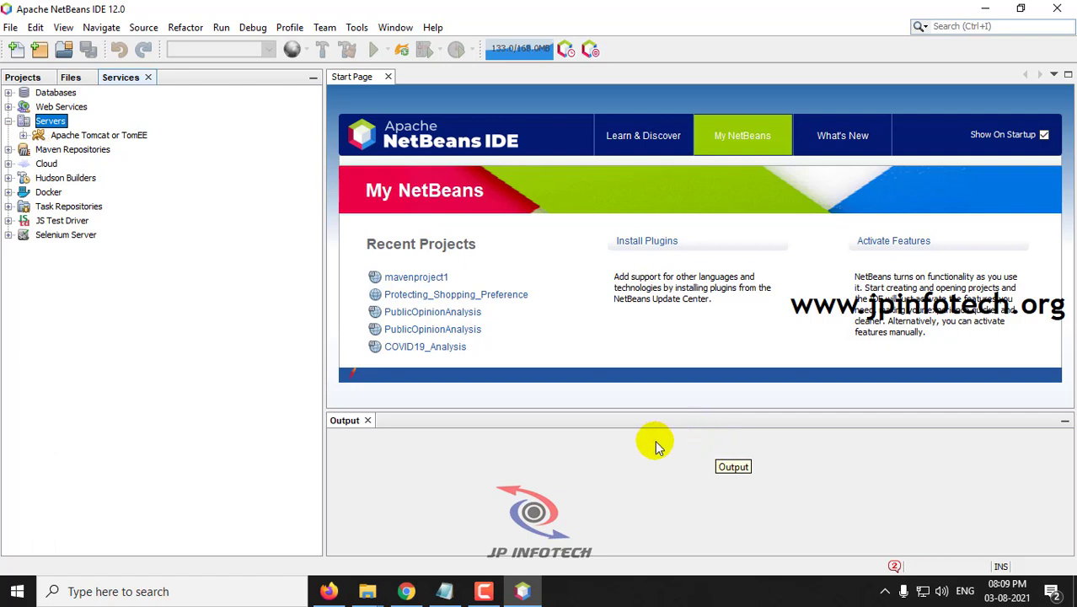
pyautogui.click(93, 138)
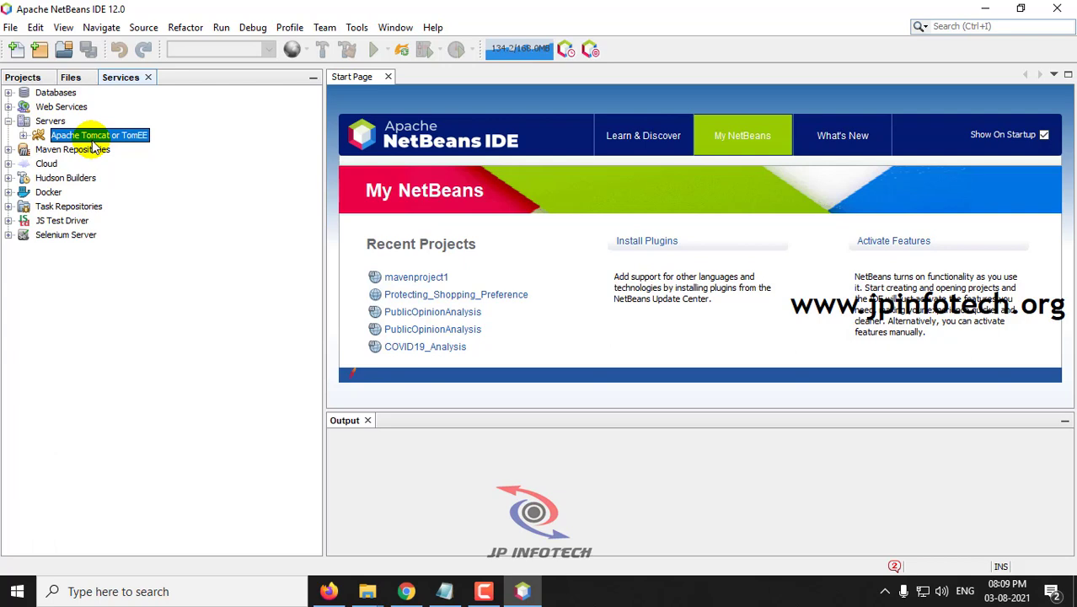
pyautogui.click(23, 77)
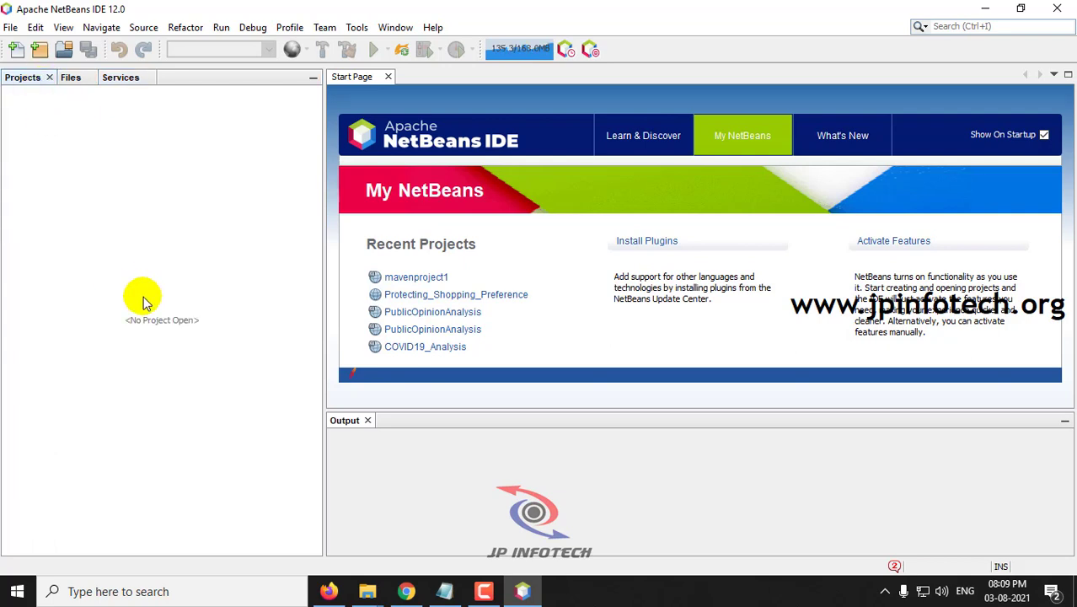
# Switch to the Notepad task outline and highlight the line on installing Apache Tomcat server with Netbeans.
pyautogui.click(445, 591)
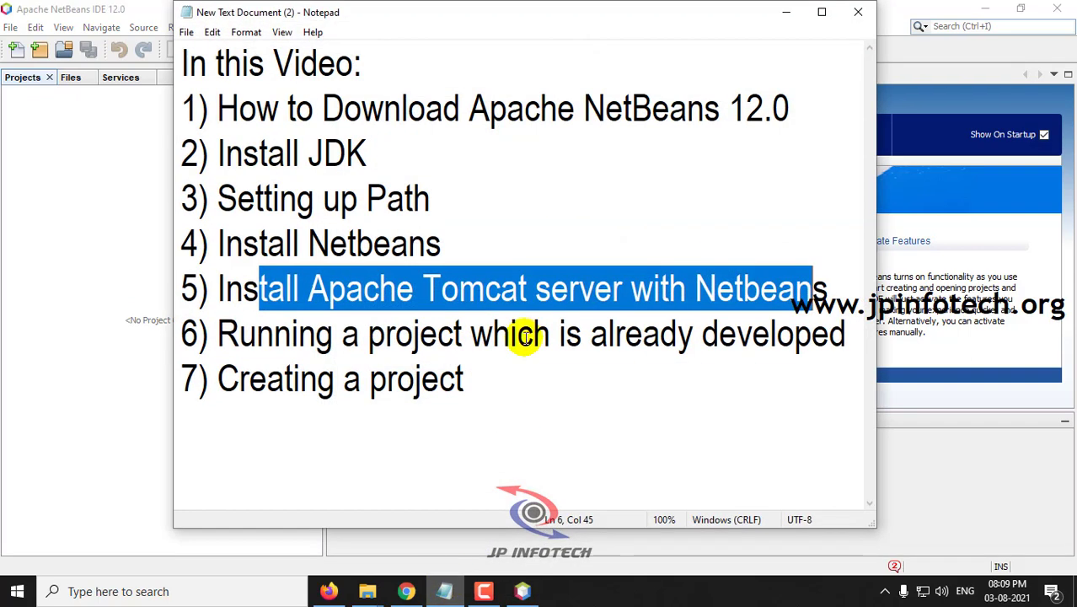
pyautogui.click(219, 286)
pyautogui.moveTo(224, 281); pyautogui.dragTo(836, 284)
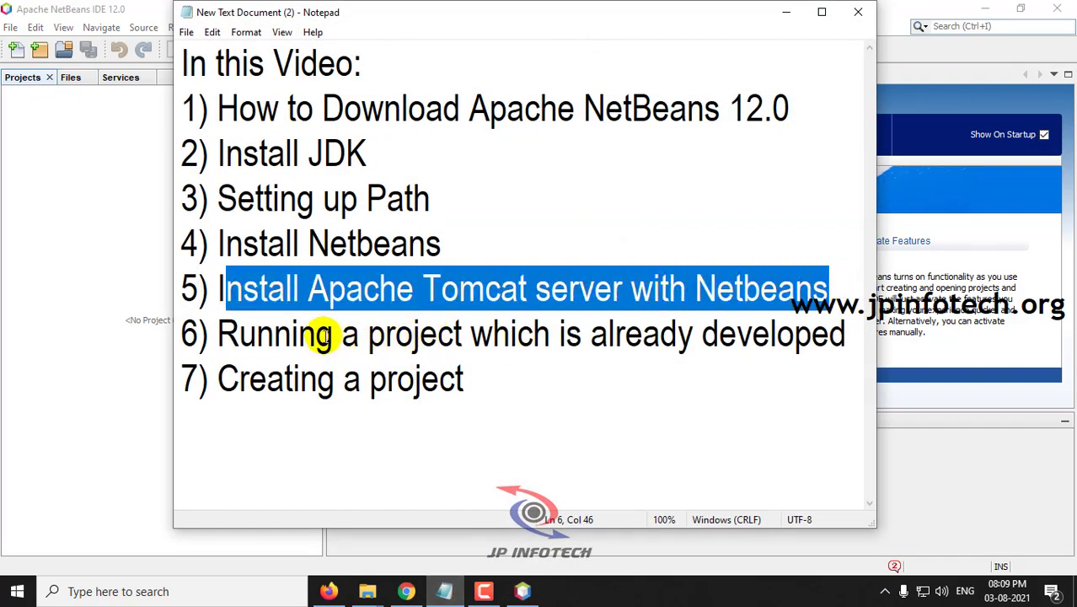
# Highlight the outline line on running an already developed project and open the Protecting_Shopping_Preference project from drive D: in NetBeans.
pyautogui.moveTo(219, 333); pyautogui.dragTo(844, 335)
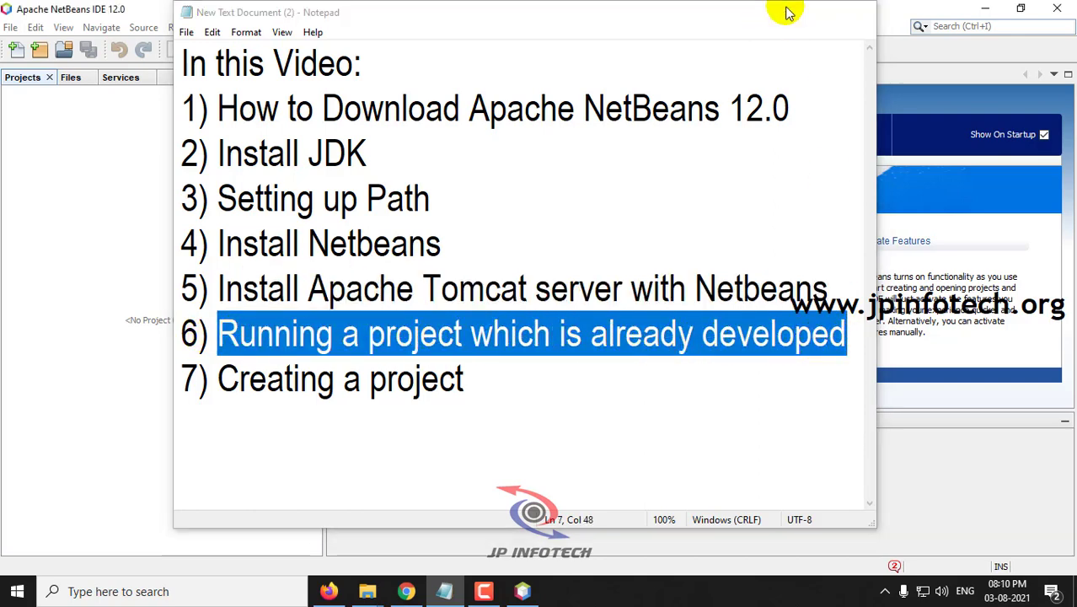
pyautogui.click(784, 11)
pyautogui.click(10, 27)
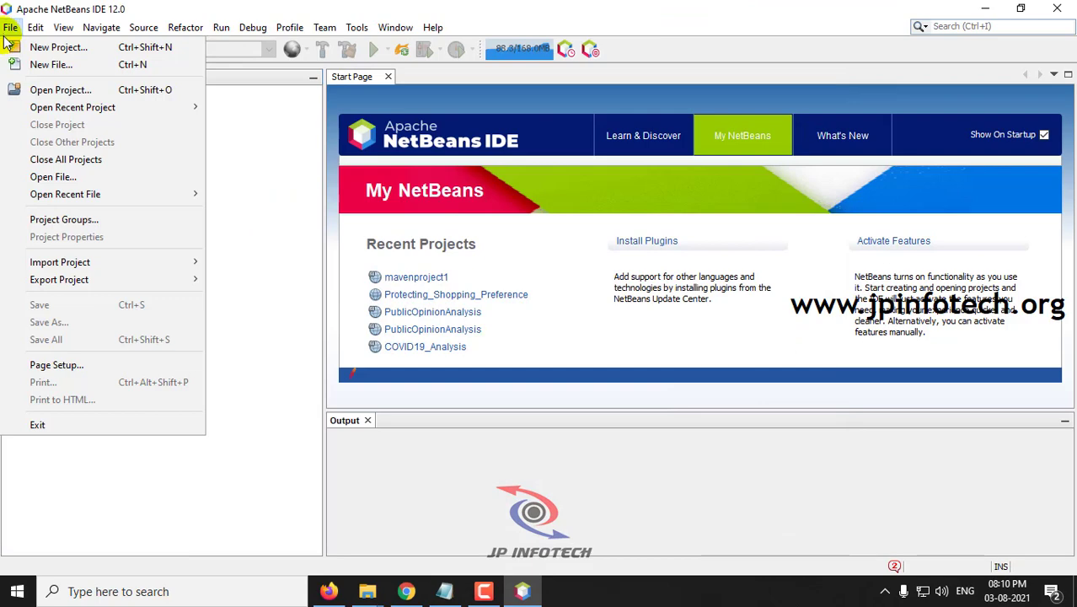
pyautogui.click(42, 91)
pyautogui.moveTo(611, 241); pyautogui.dragTo(608, 336)
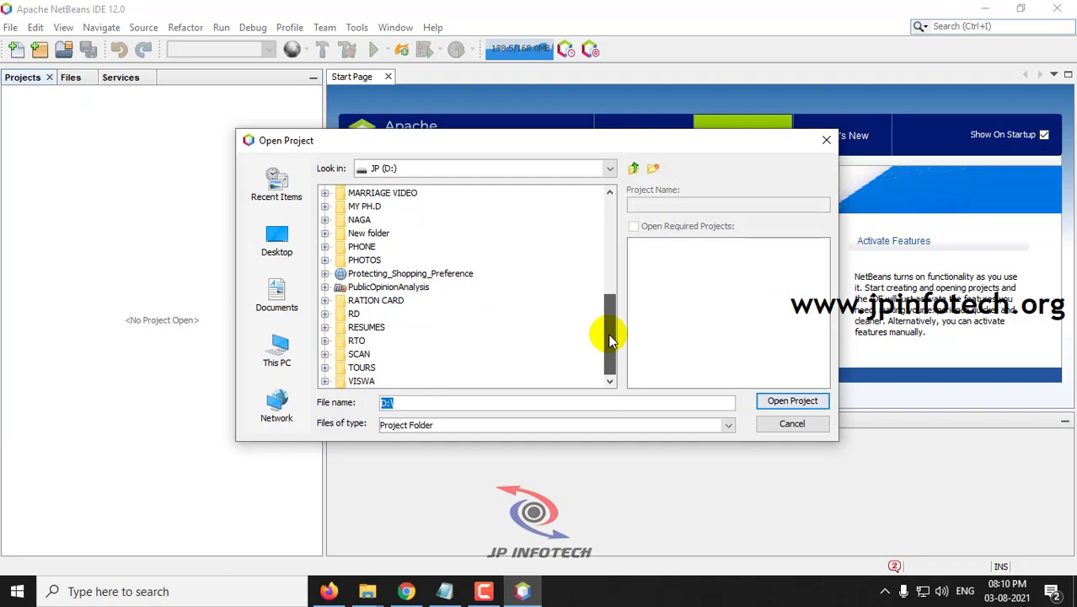
pyautogui.click(410, 274)
pyautogui.click(792, 400)
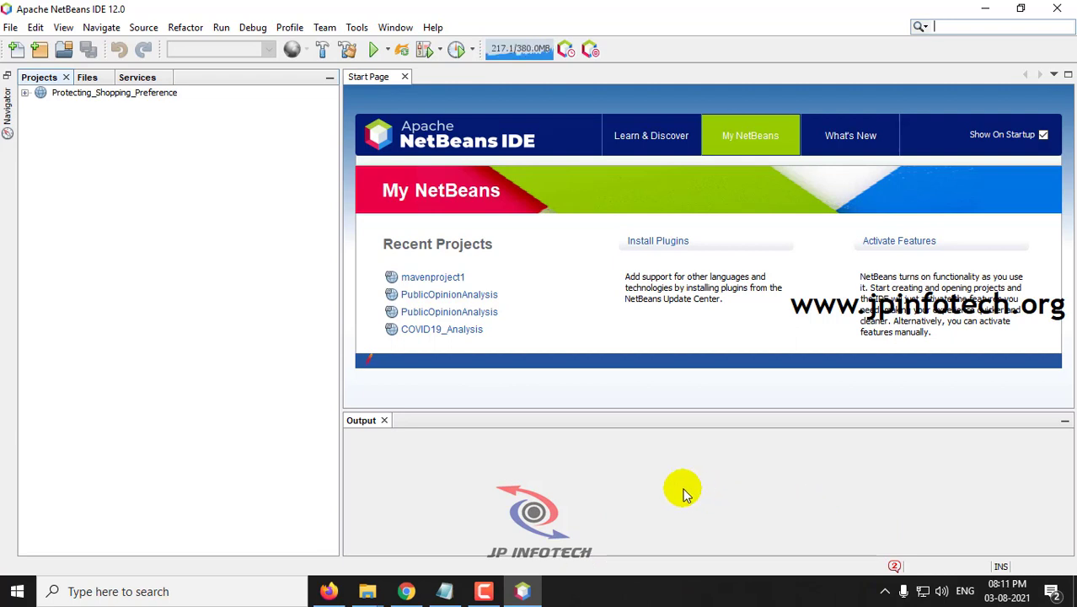
# Run the Protecting_Shopping_Preference project and accept the prefilled Tomcat Manager Application credentials.
pyautogui.click(142, 94)
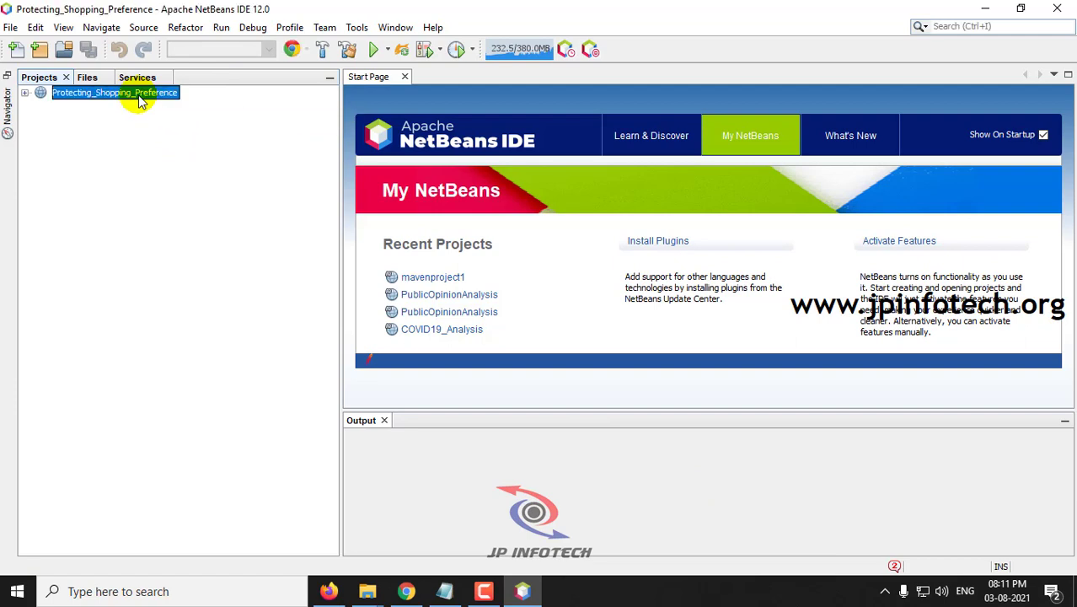
pyautogui.rightClick(142, 100)
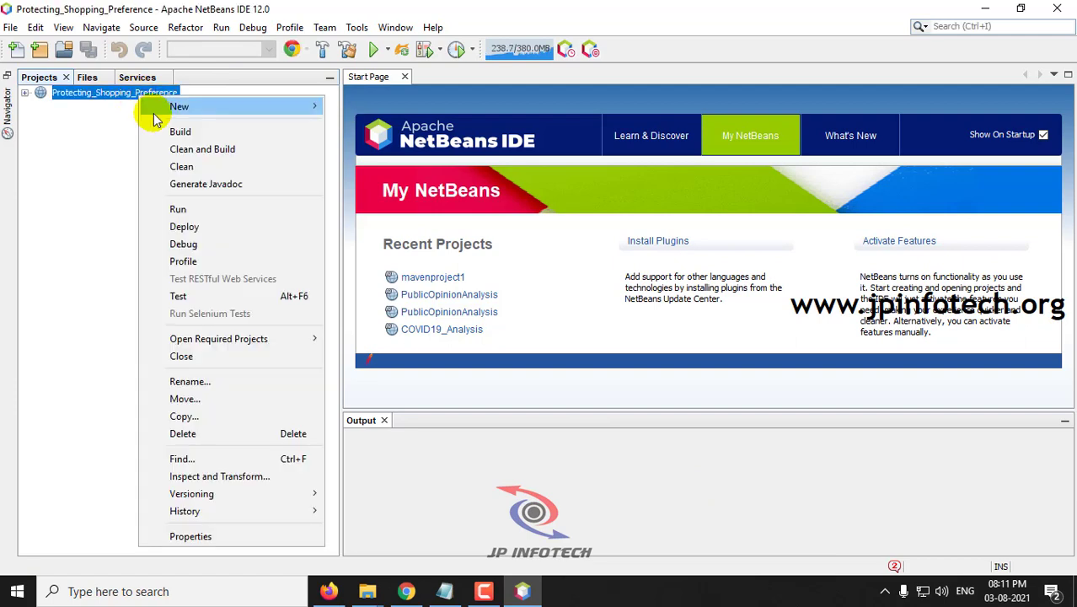
pyautogui.click(182, 210)
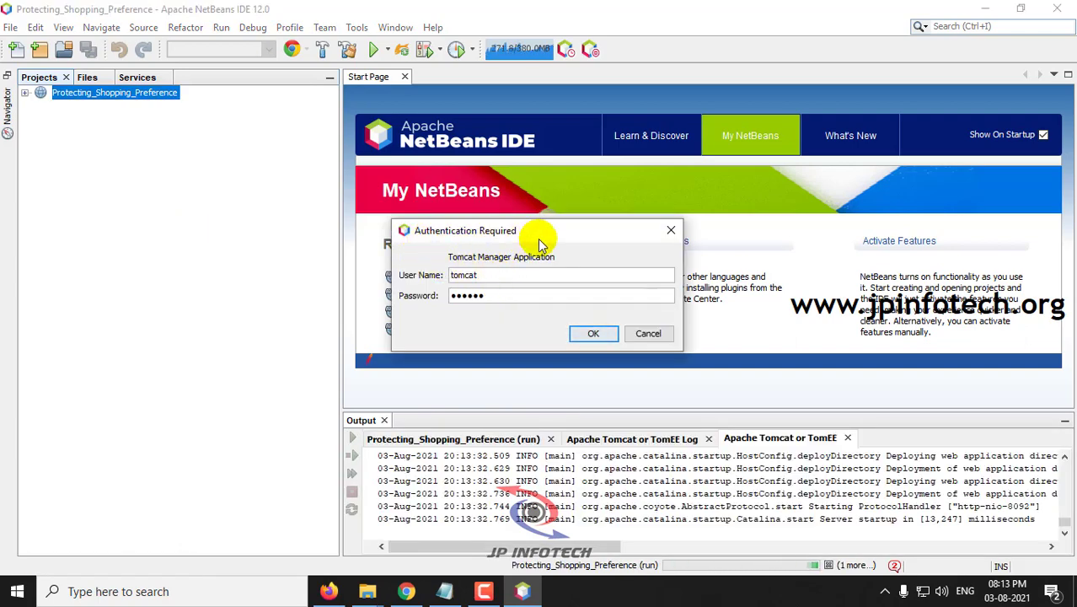
pyautogui.moveTo(495, 280); pyautogui.dragTo(405, 282)
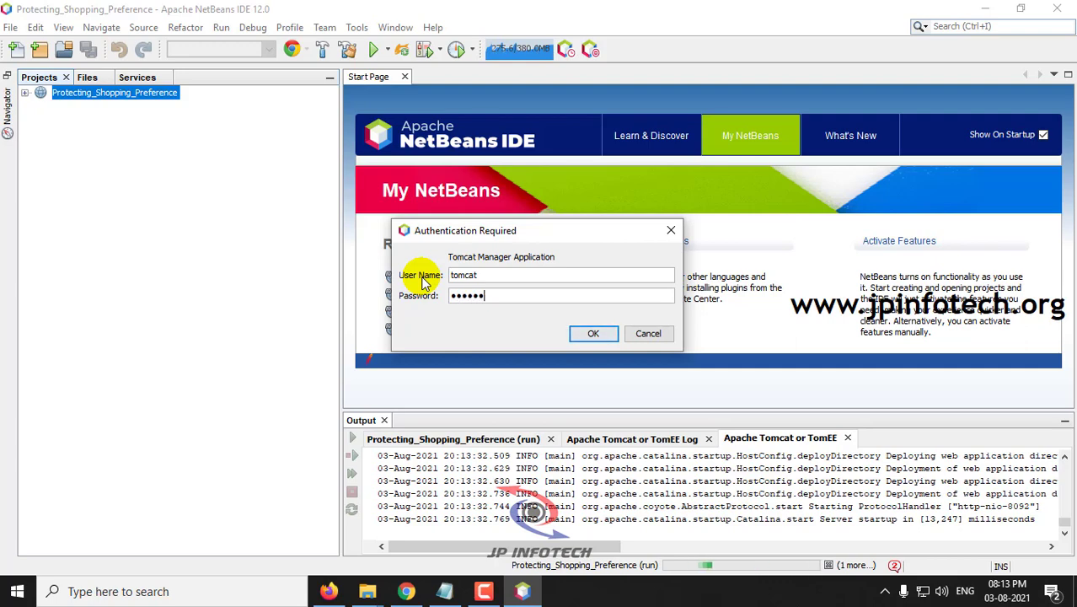
pyautogui.click(587, 335)
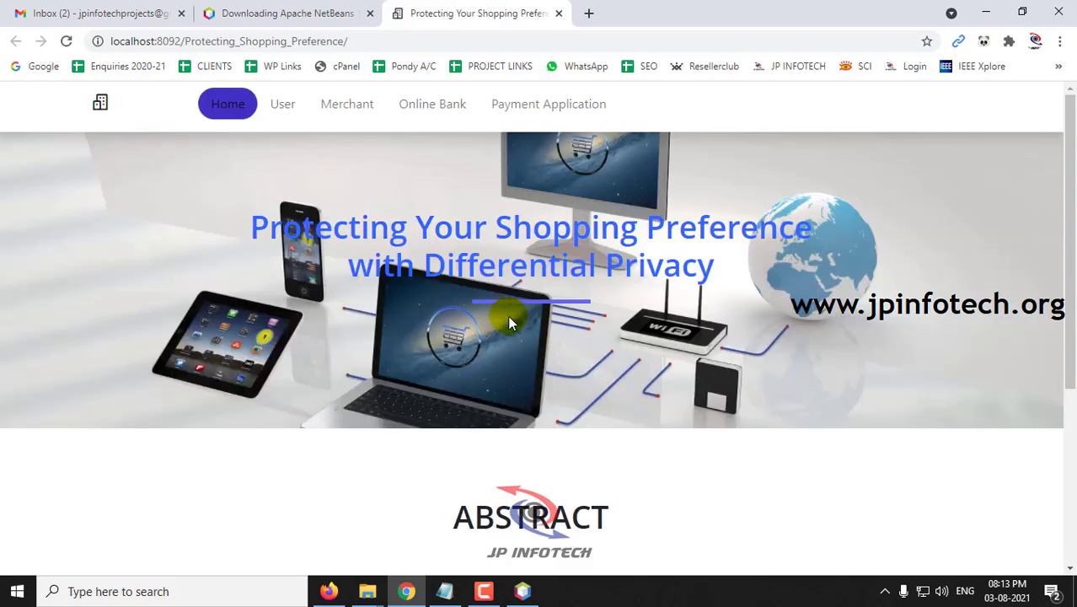
# Highlight the web page's title, close the page in the browser and close the Protecting_Shopping_Preference project in NetBeans.
pyautogui.moveTo(249, 228); pyautogui.dragTo(715, 266)
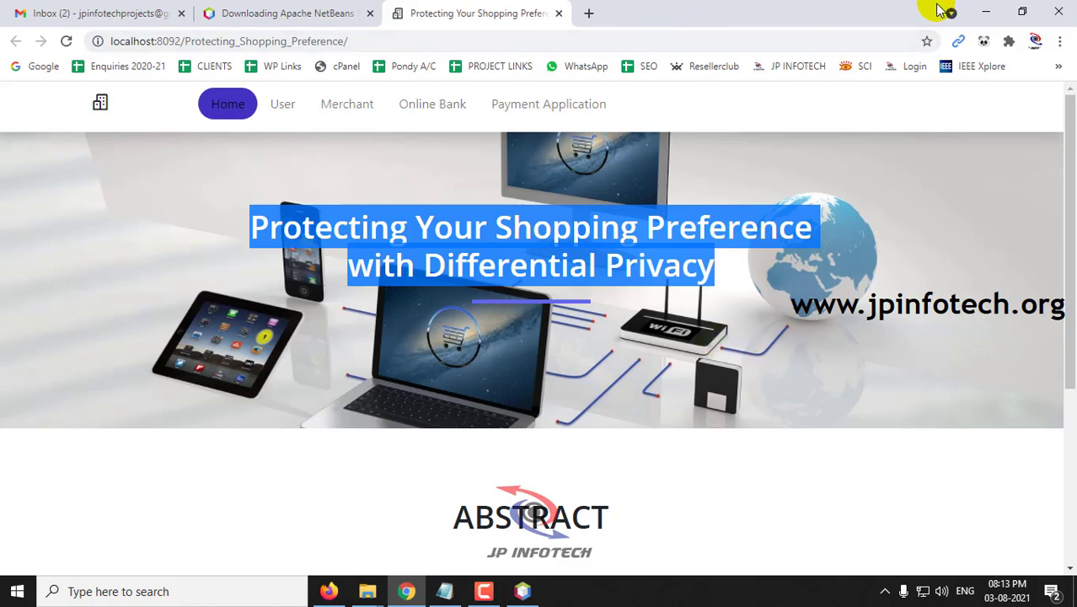
pyautogui.click(558, 15)
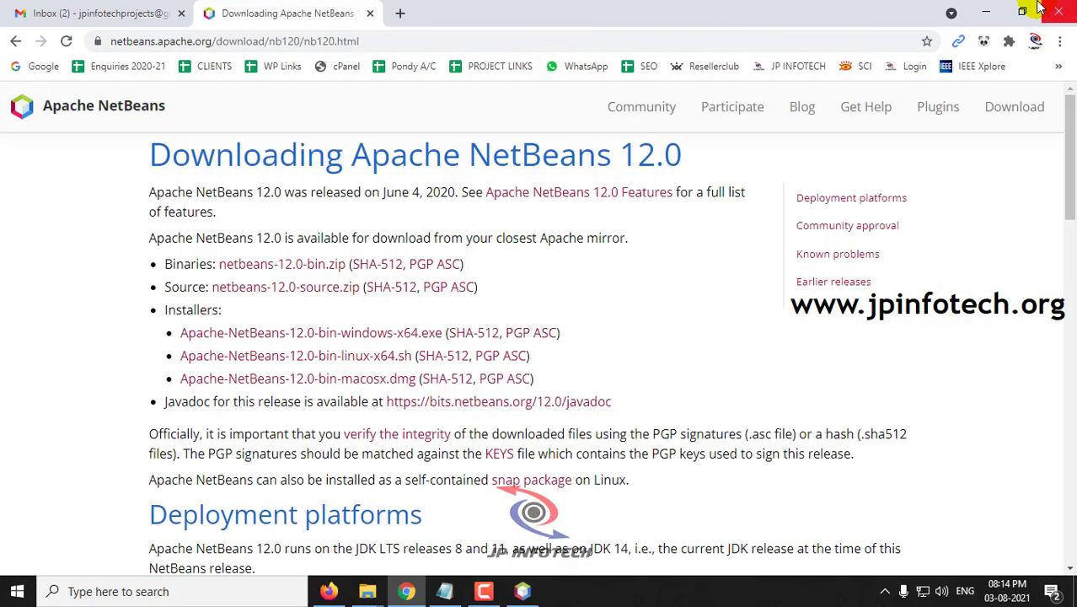
pyautogui.click(986, 12)
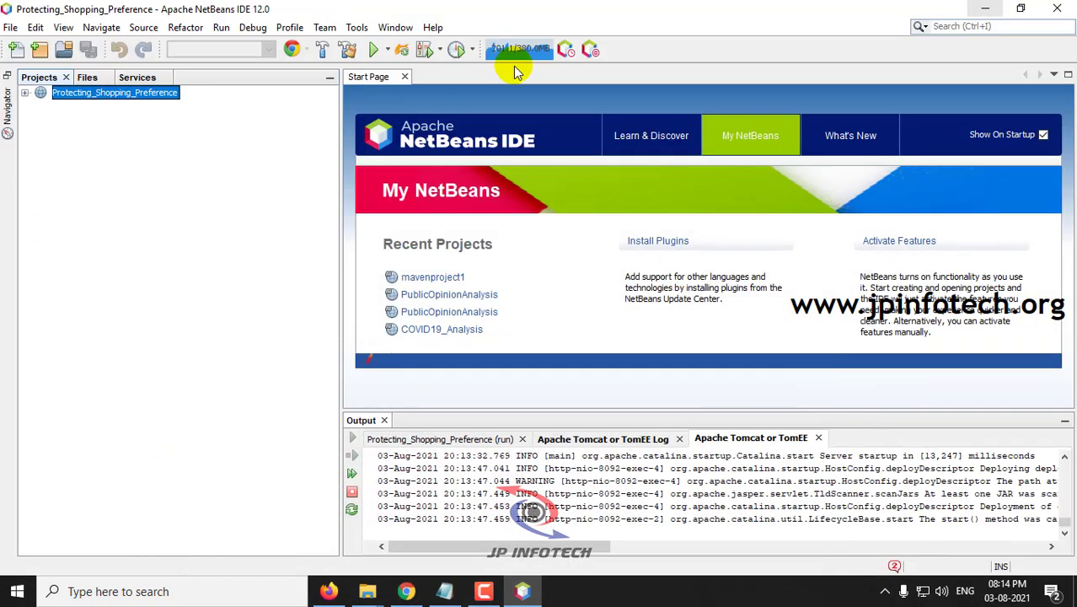
pyautogui.rightClick(138, 93)
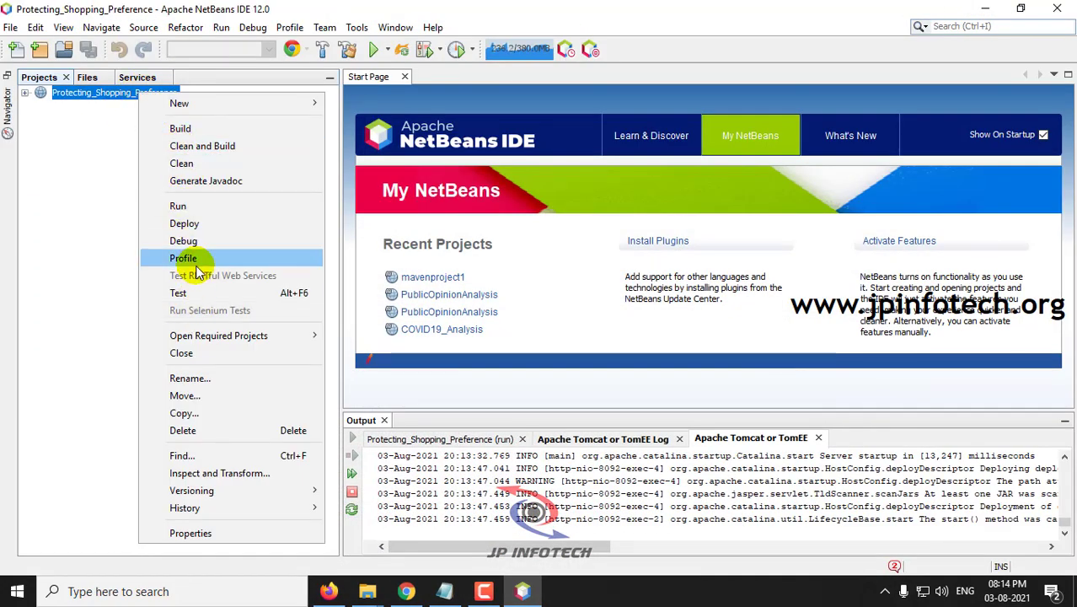
pyautogui.click(202, 350)
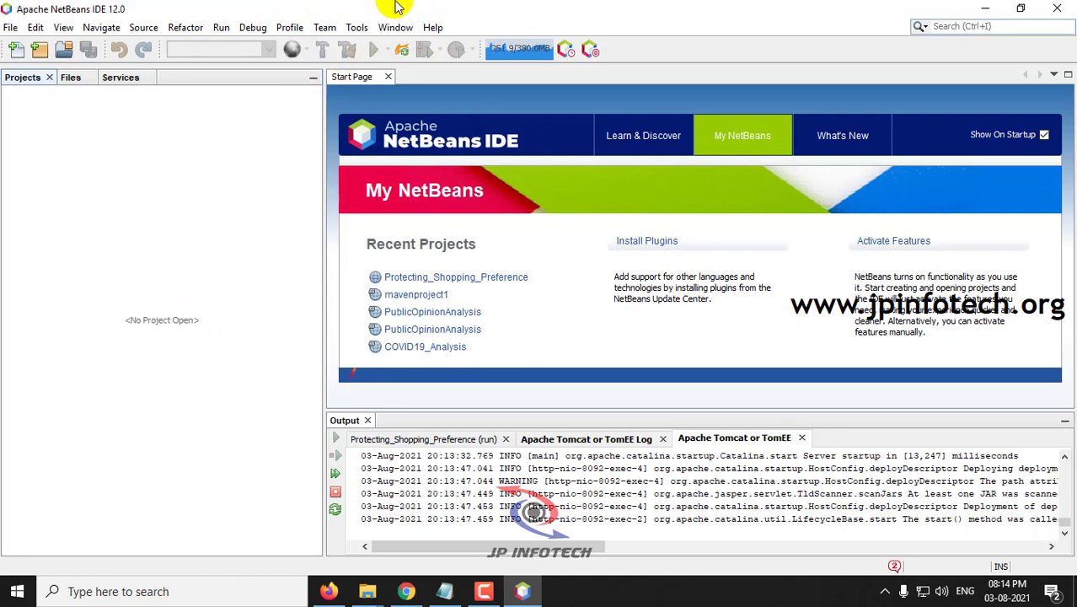
# Switch to the Notepad task outline, highlight the line "7) Creating a project" and close the outline.
pyautogui.click(447, 591)
pyautogui.moveTo(479, 378); pyautogui.dragTo(181, 377)
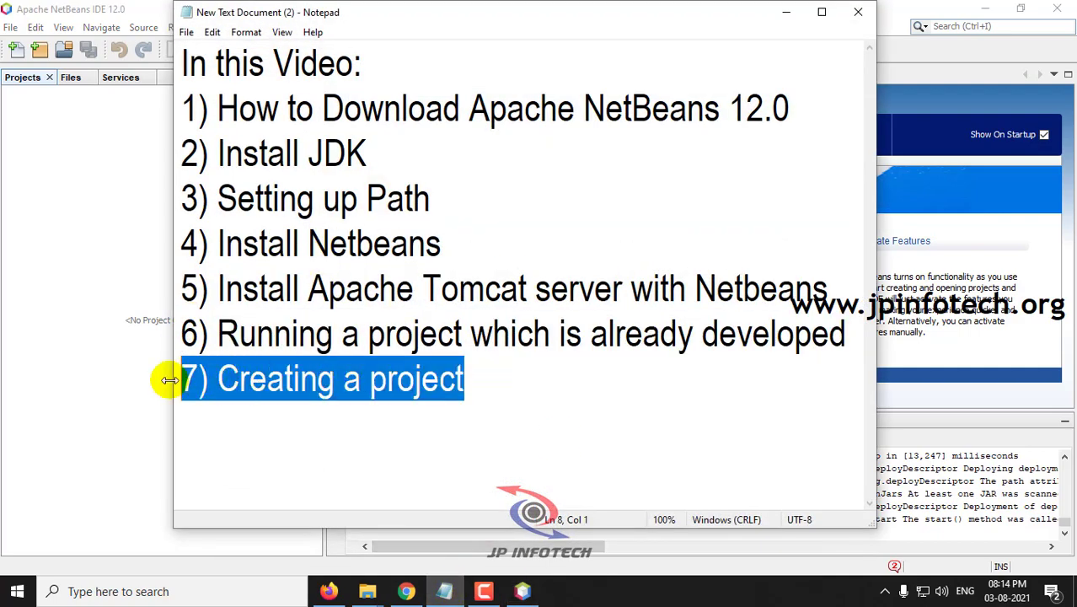
pyautogui.click(858, 12)
# Create a Java with Maven Web Application project named demoproject, using the Apache Tomcat or TomEE server and Java EE 7 Web.
pyautogui.click(11, 27)
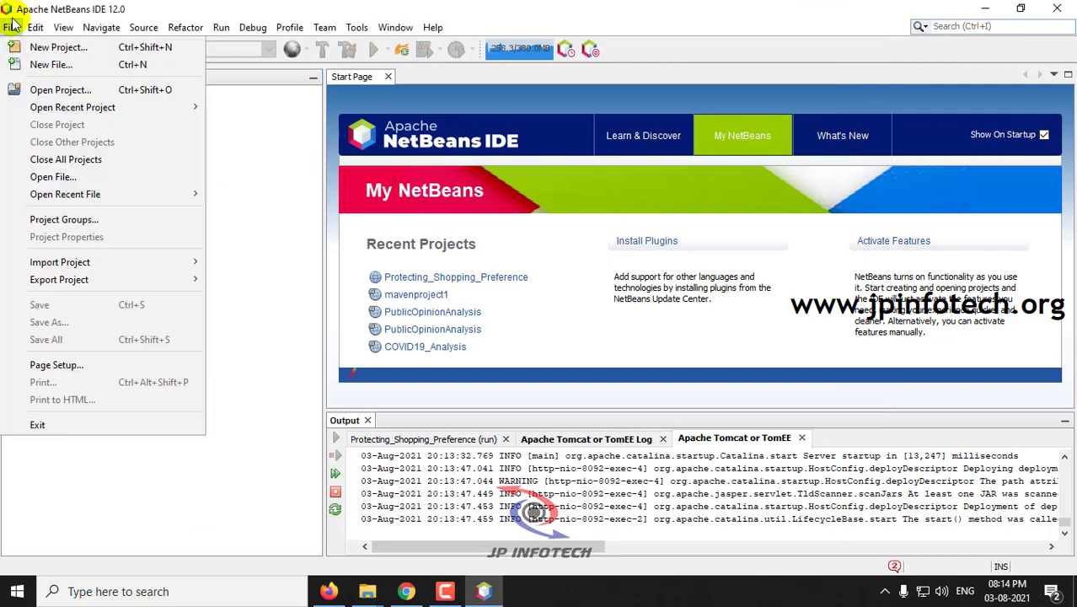
pyautogui.click(30, 48)
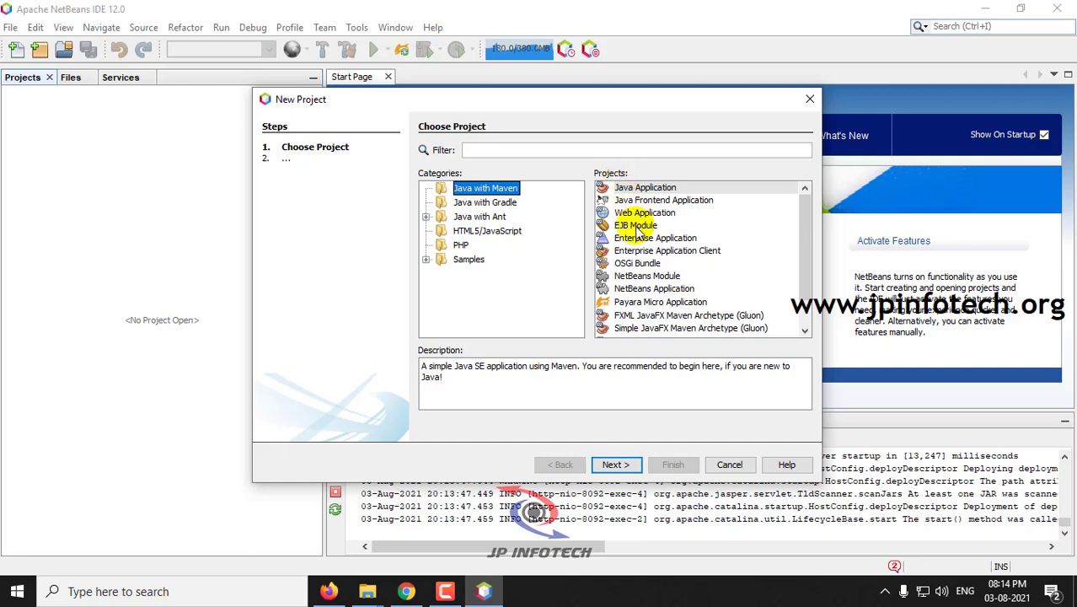
pyautogui.click(633, 215)
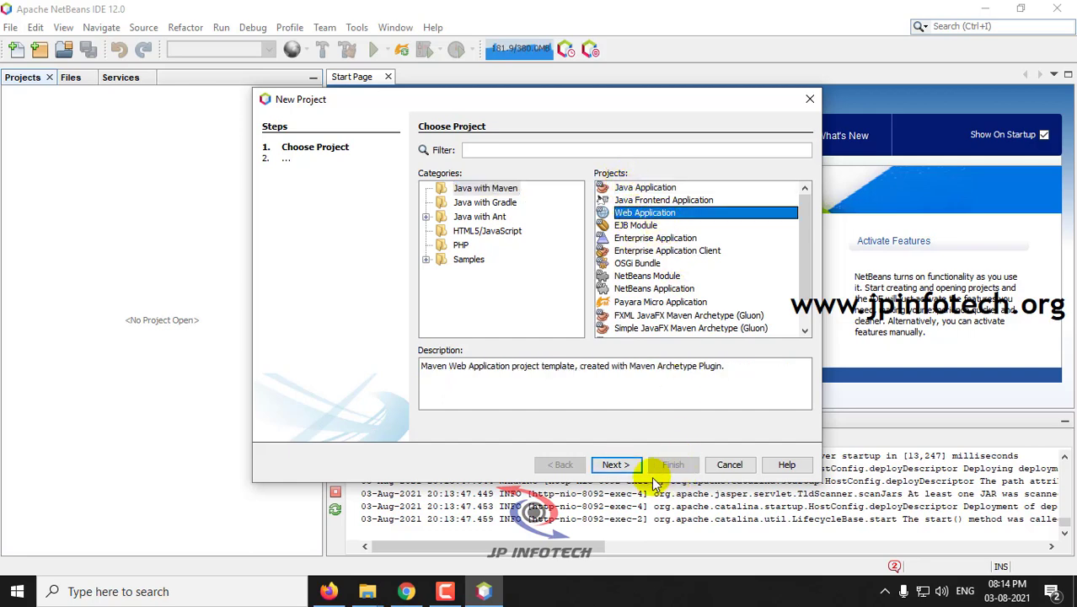
pyautogui.click(613, 465)
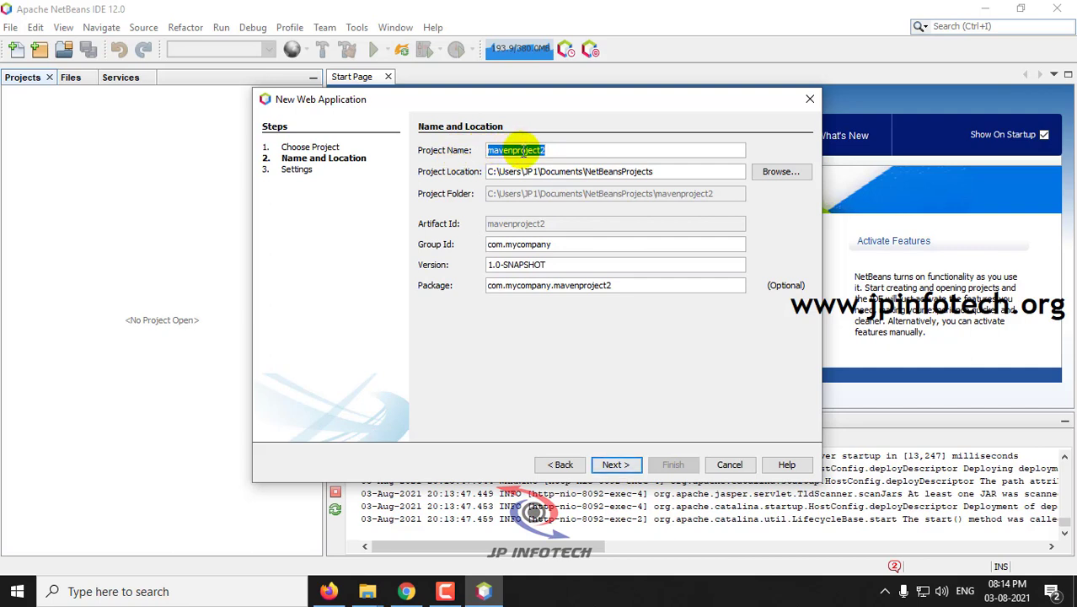
pyautogui.write('demo')
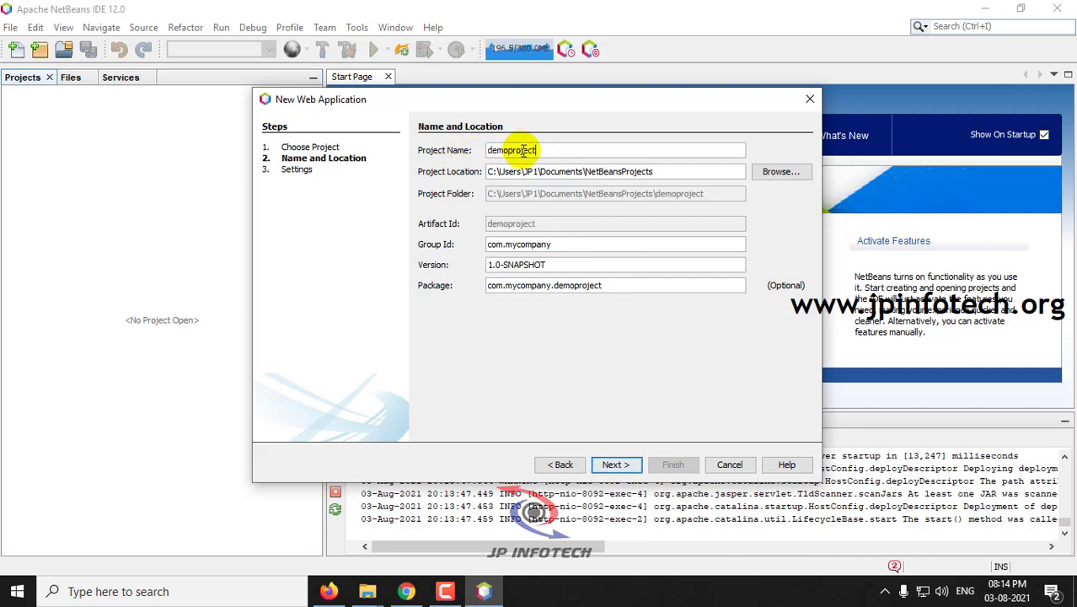
pyautogui.click(603, 466)
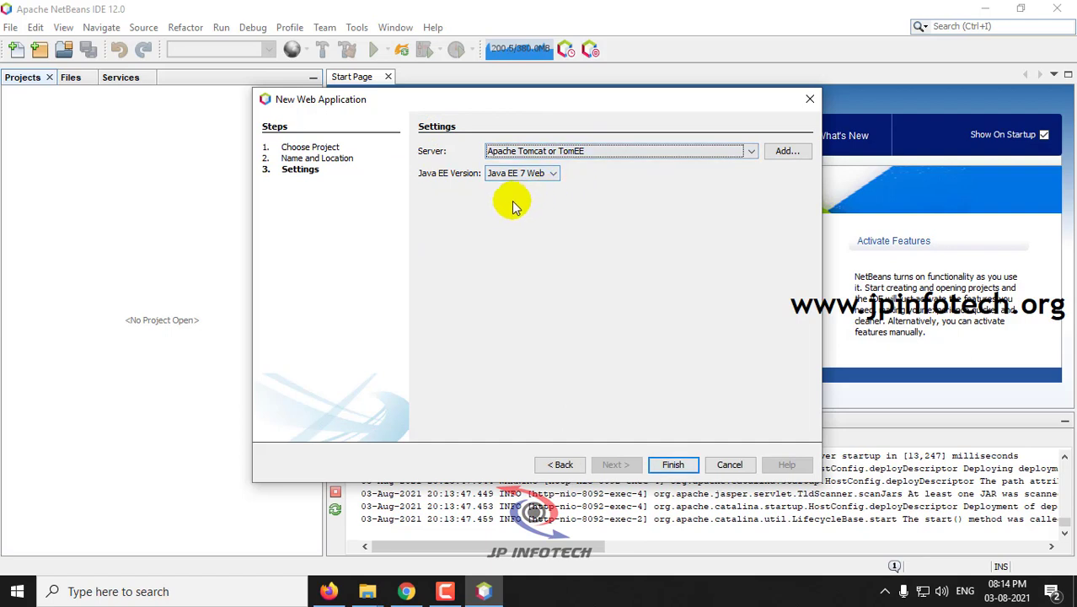
pyautogui.click(540, 175)
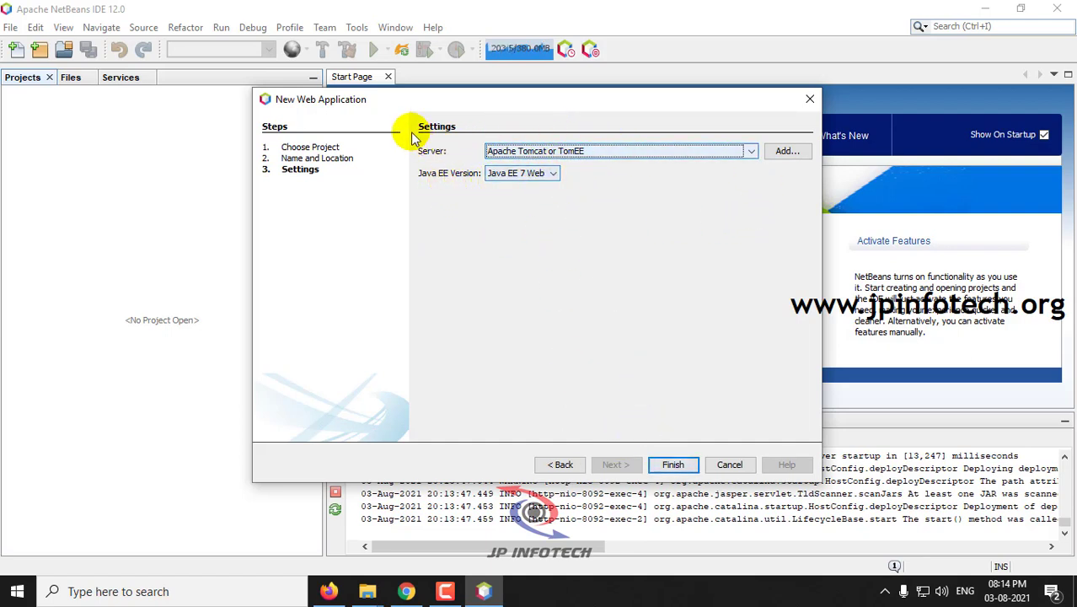
pyautogui.click(673, 466)
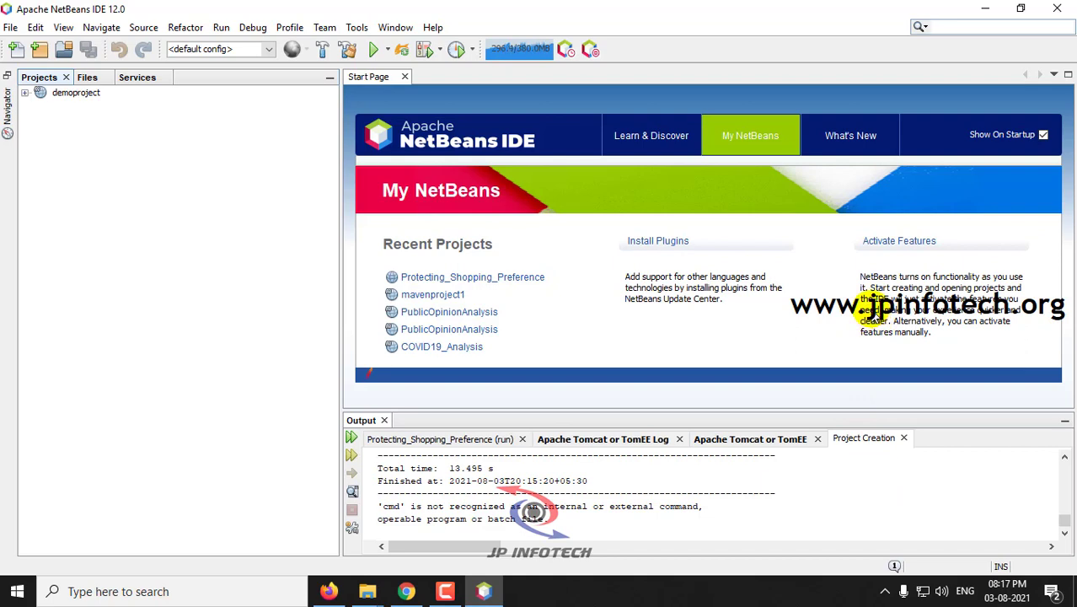
# Open index.html from demoproject's Web Pages, change its heading to "Hello World Welcome to JP INFOTECH!" and save the file.
pyautogui.click(26, 94)
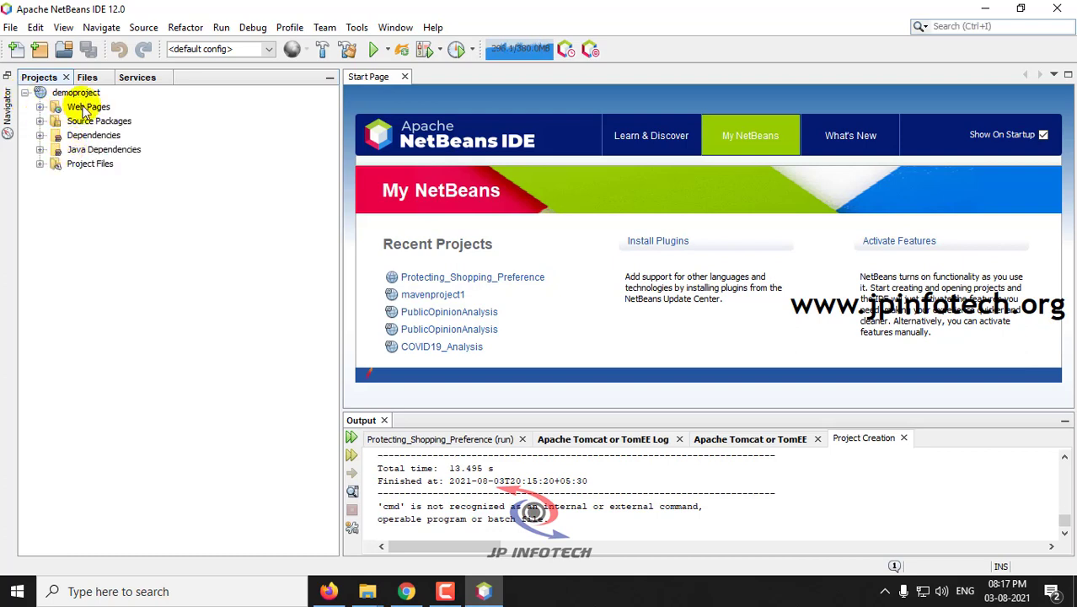
pyautogui.click(39, 108)
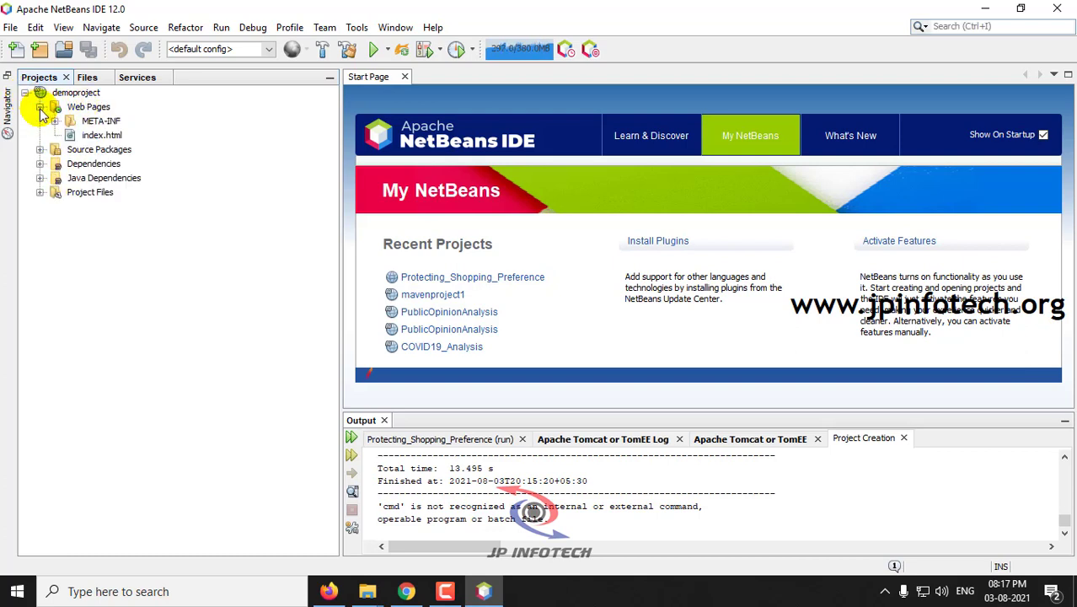
pyautogui.doubleClick(106, 135)
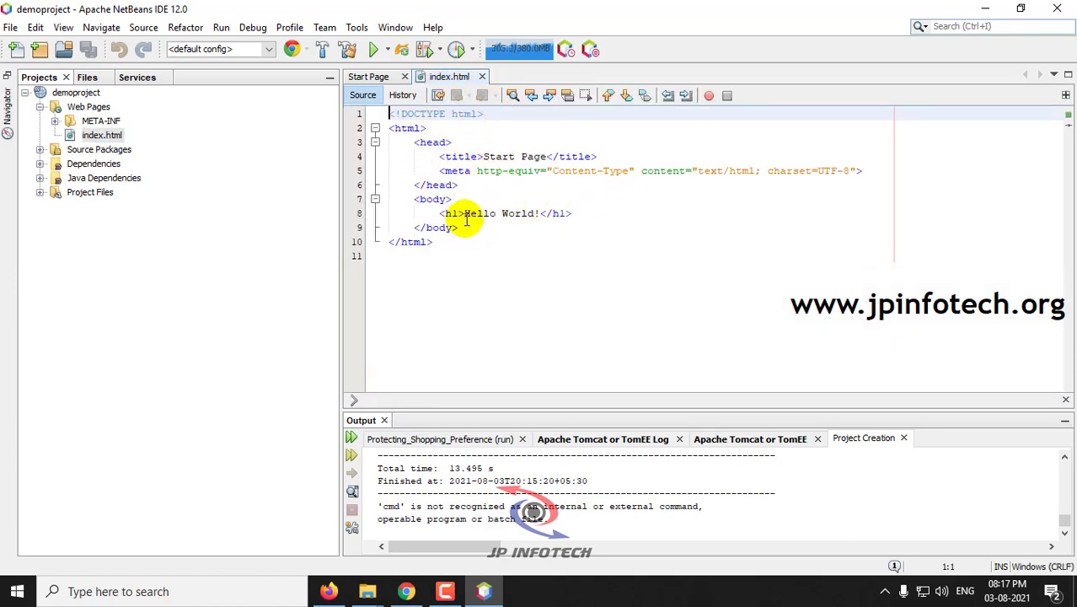
pyautogui.click(533, 213)
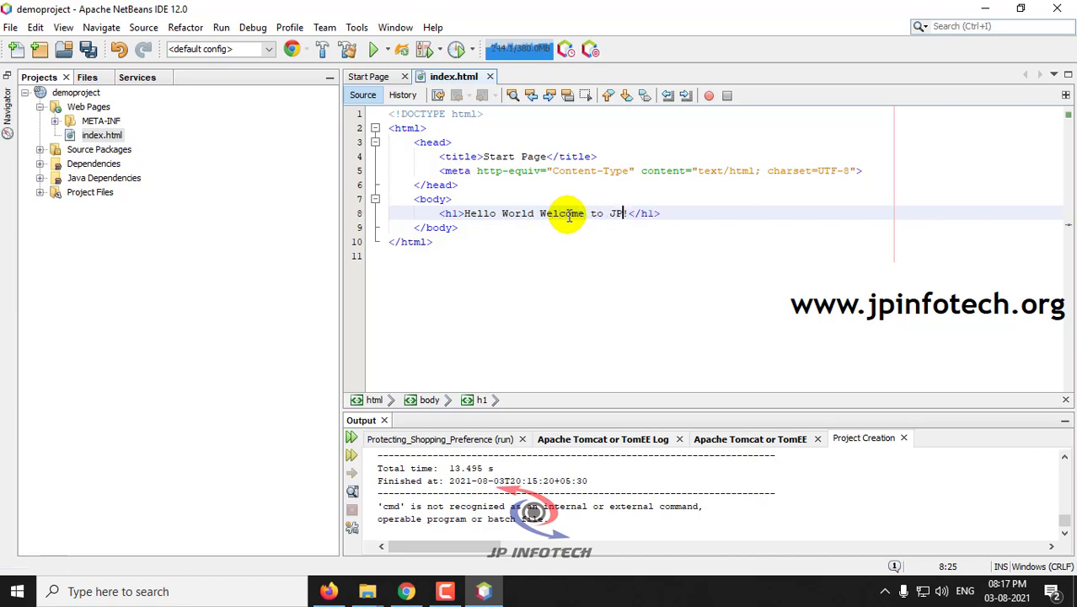
pyautogui.write('Welcome to JP INFOTECH')
pyautogui.hotkey('ctrl', 's')
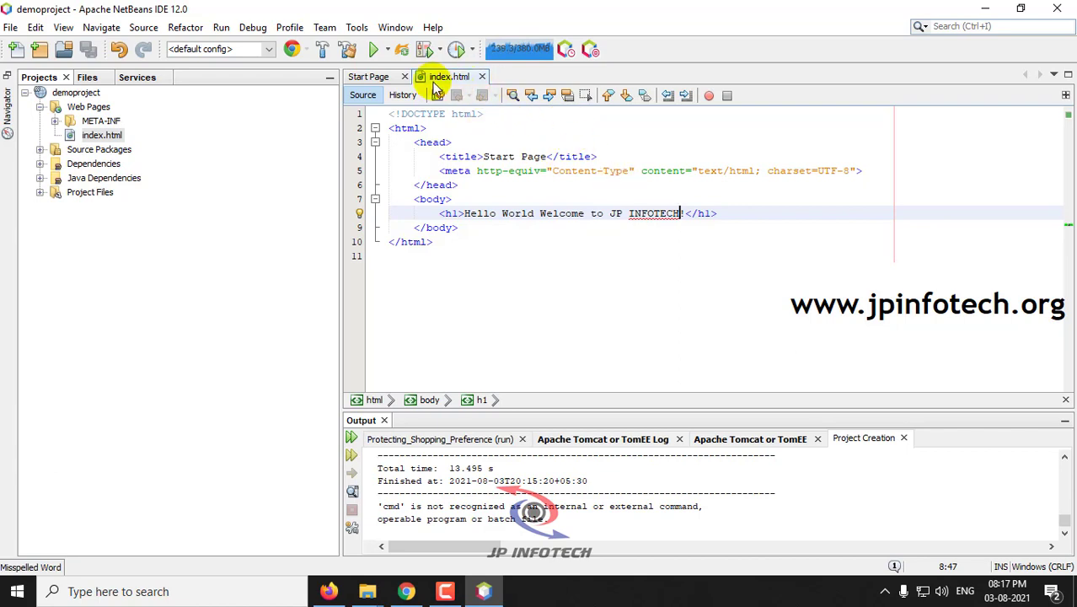
# Run demoproject and highlight the two-line error message about cmd in the run output.
pyautogui.click(373, 50)
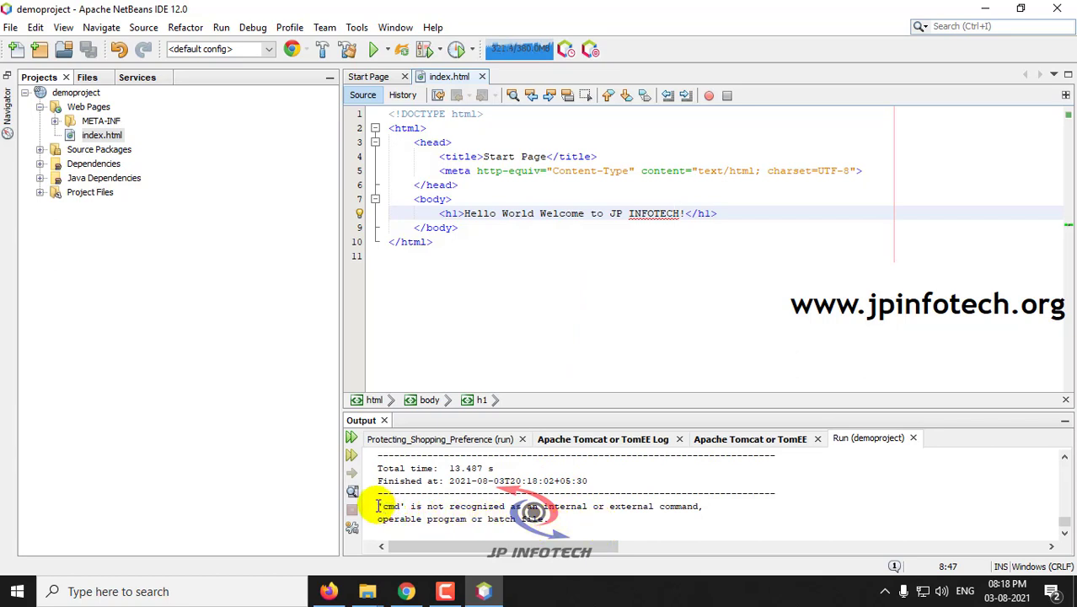
pyautogui.moveTo(379, 506); pyautogui.dragTo(699, 505)
pyautogui.moveTo(379, 519); pyautogui.dragTo(556, 520)
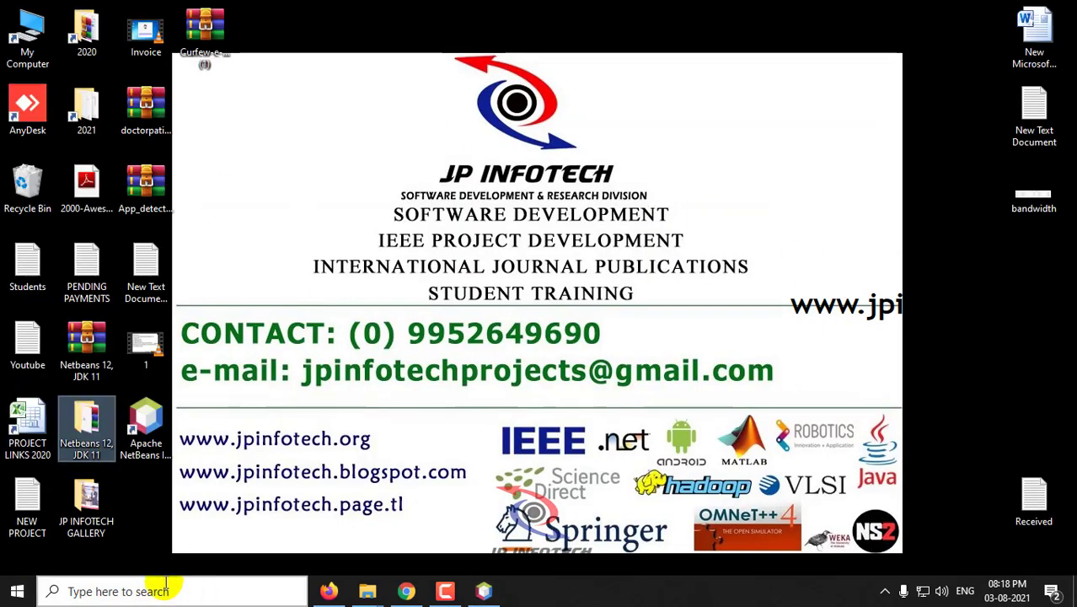
# Switch to File Explorer and open the folder C:\Windows\System32.
pyautogui.doubleClick(10, 54)
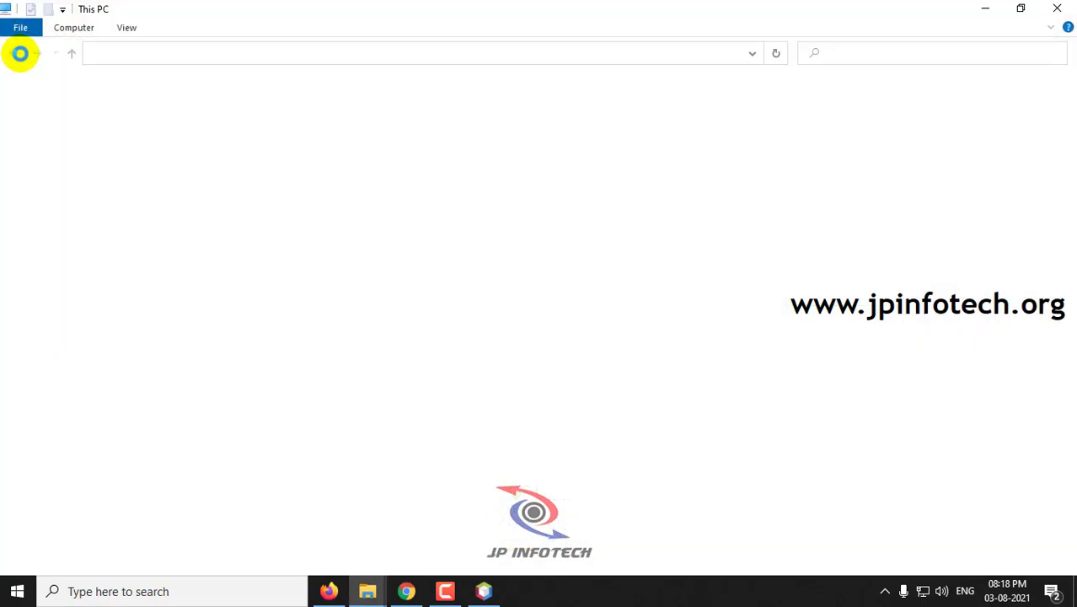
pyautogui.doubleClick(283, 244)
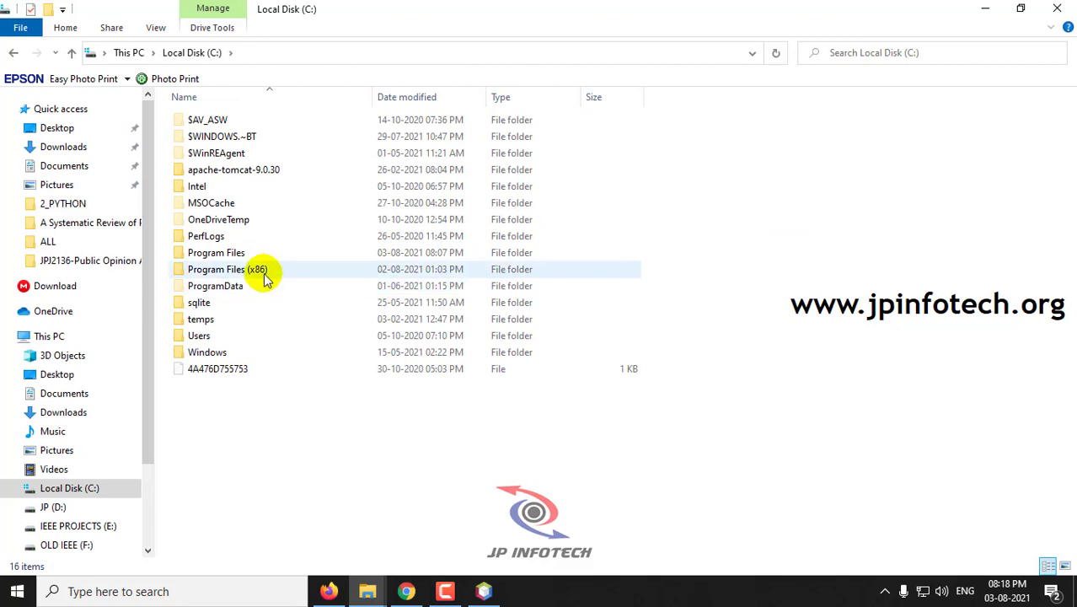
pyautogui.doubleClick(238, 351)
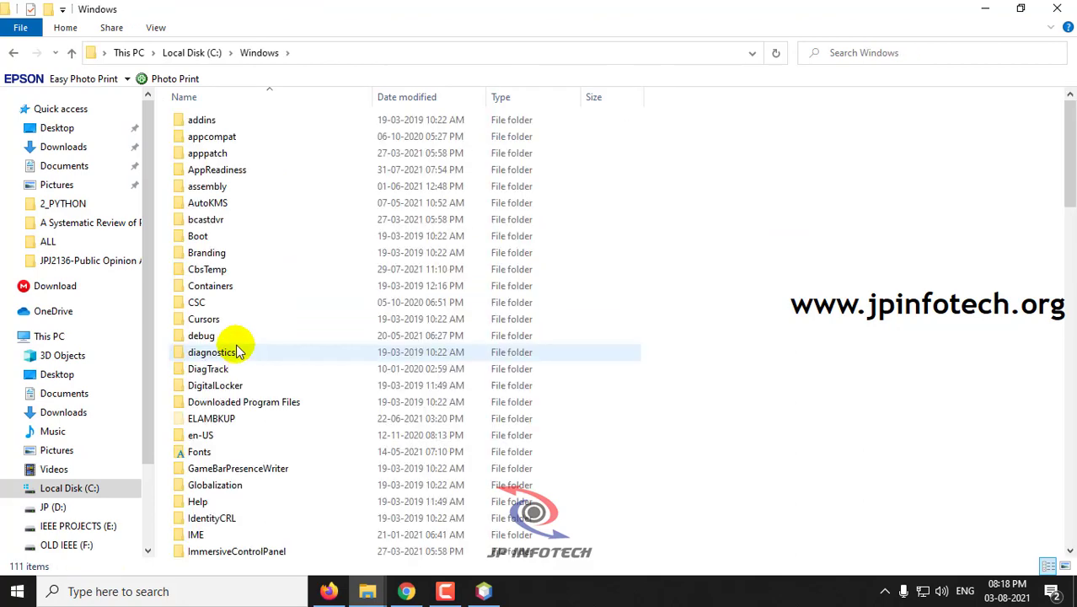
pyautogui.scroll(-15, 234, 336)
pyautogui.click(224, 165)
pyautogui.press('Down')
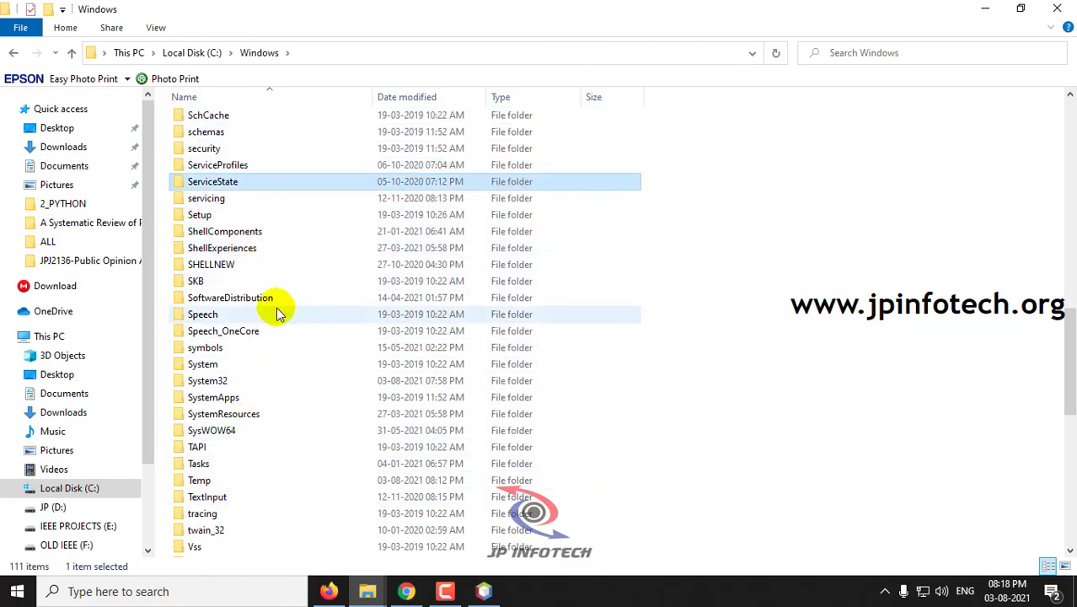
pyautogui.doubleClick(224, 380)
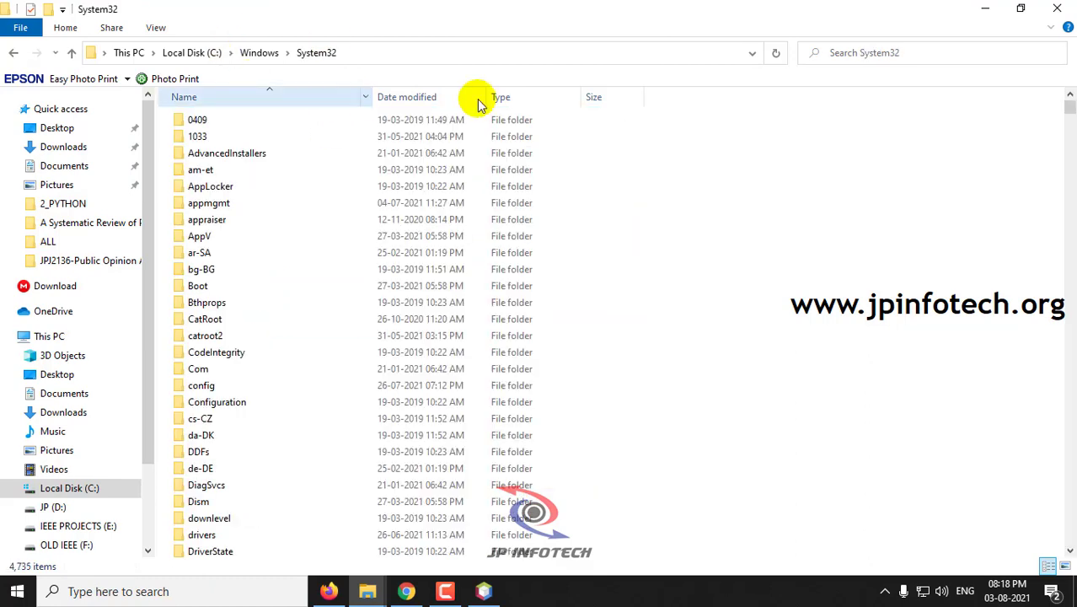
# Copy the full path of the System32 folder and minimize the File Explorer window.
pyautogui.click(411, 60)
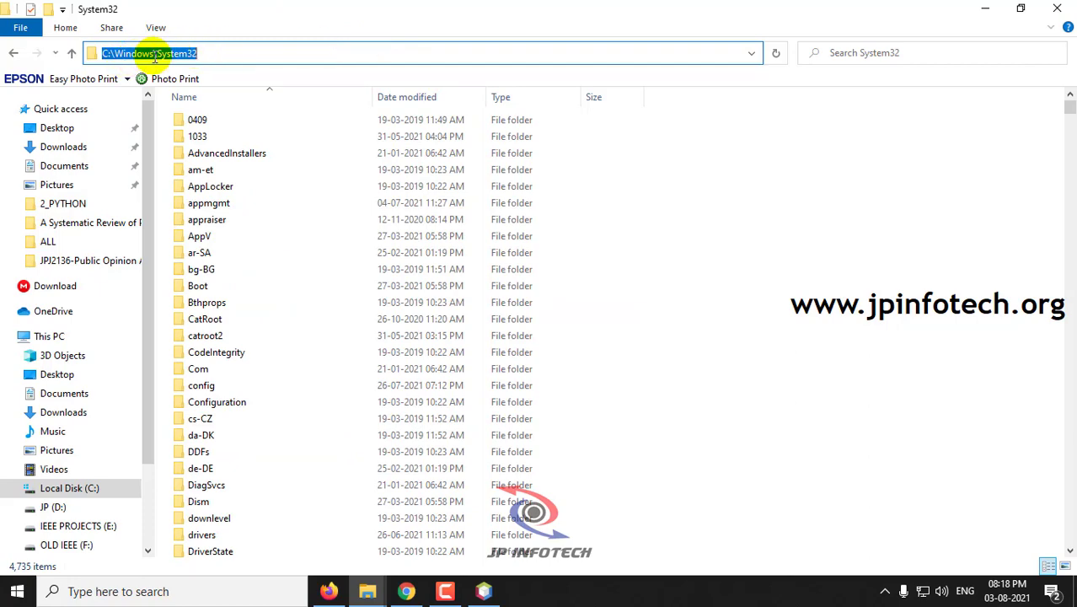
pyautogui.rightClick(160, 52)
pyautogui.click(195, 103)
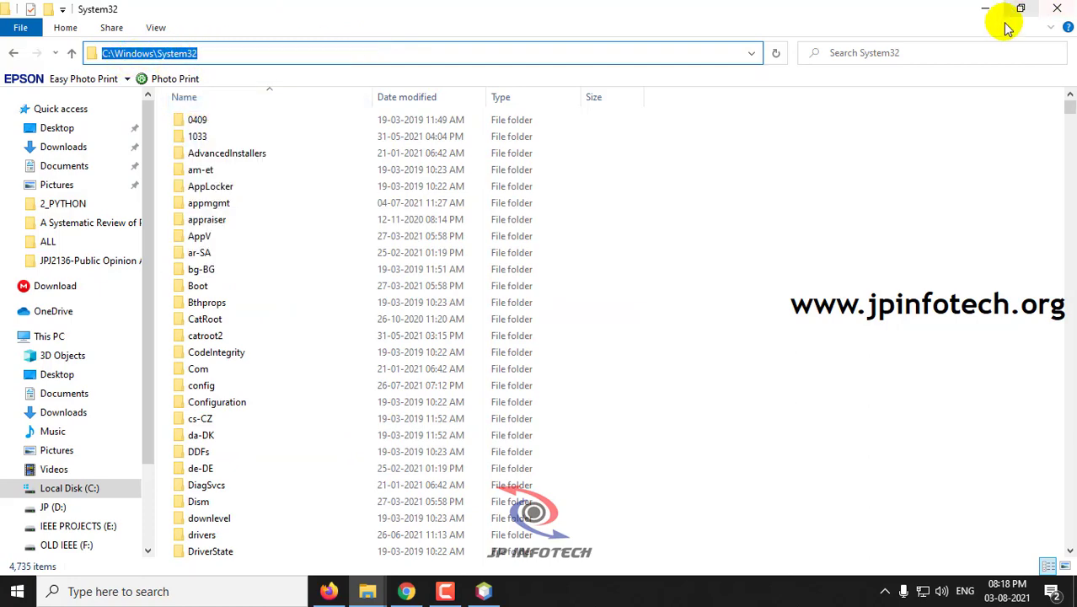
pyautogui.click(993, 9)
# Search Windows for "envi", open the system environment variables settings and bring up the Environment Variables dialog.
pyautogui.click(133, 592)
pyautogui.write('e')
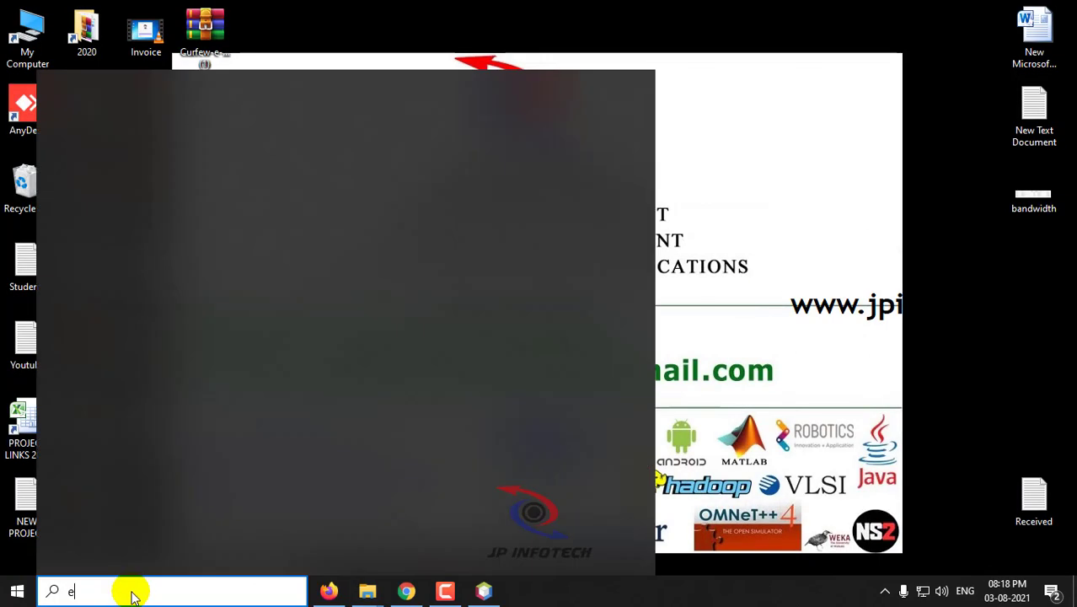
pyautogui.write('nvi')
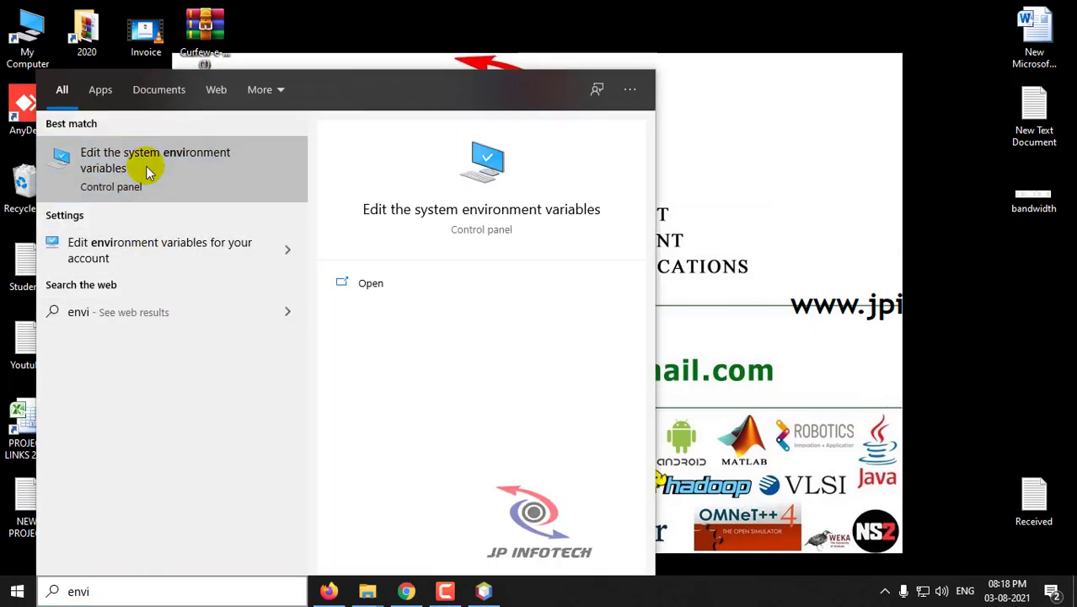
pyautogui.click(233, 173)
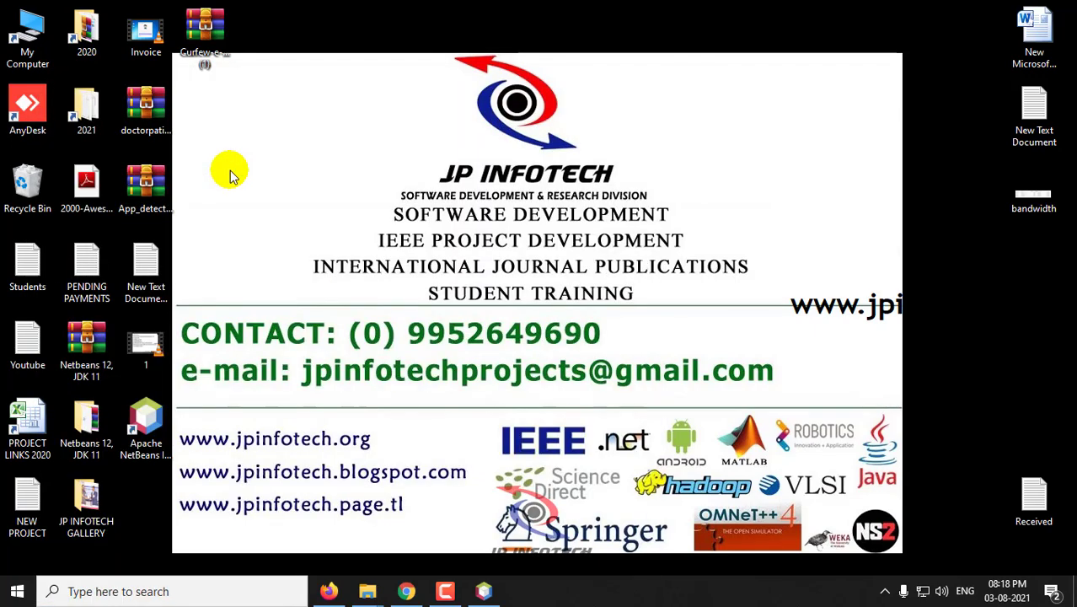
pyautogui.click(327, 371)
# Append "; C:\Windows\System32" to the value of the user variable path, after the jdk-11.0.9 bin folder.
pyautogui.click(489, 190)
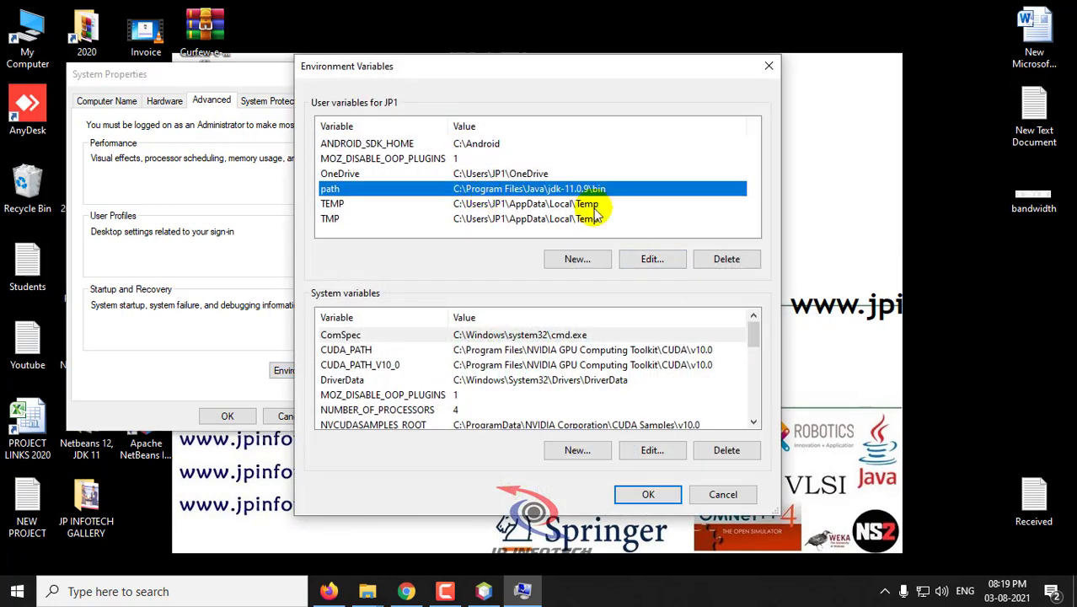
pyautogui.click(654, 258)
pyautogui.click(554, 300)
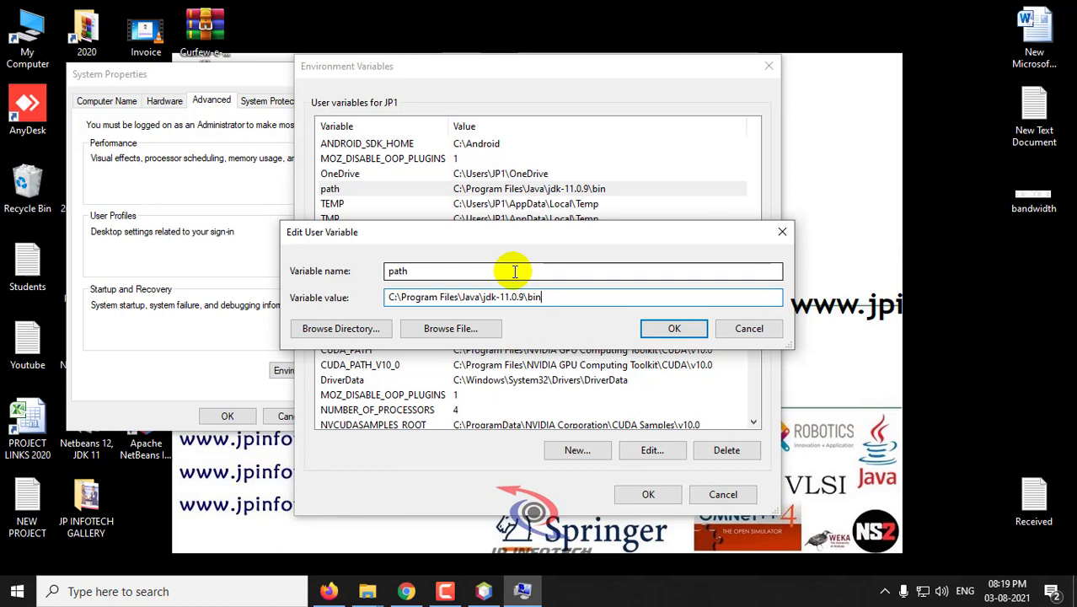
pyautogui.write(';')
pyautogui.hotkey('ctrl', 'v')
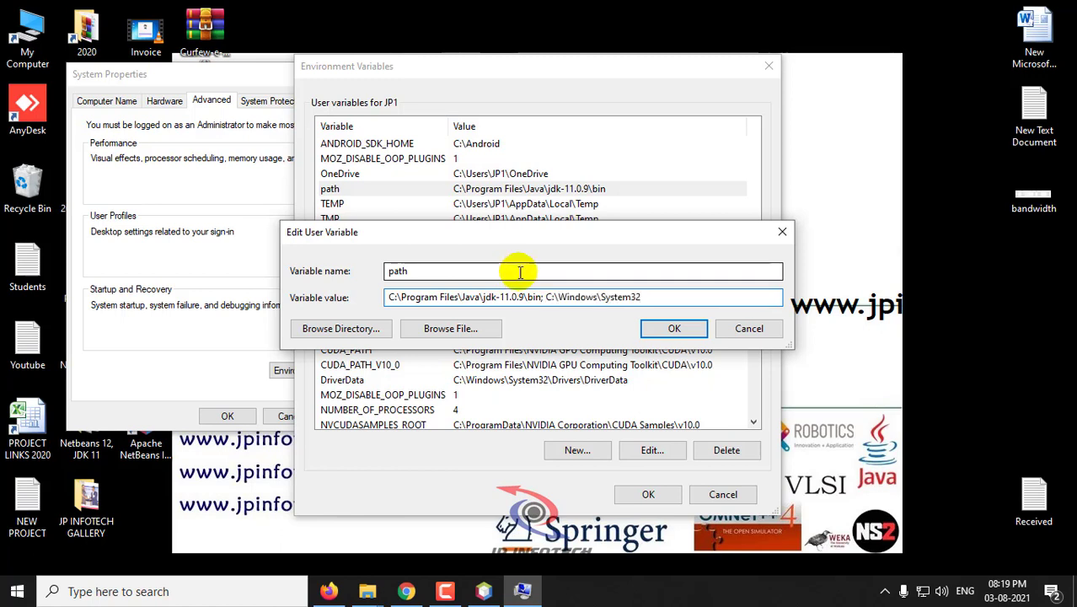
pyautogui.click(676, 327)
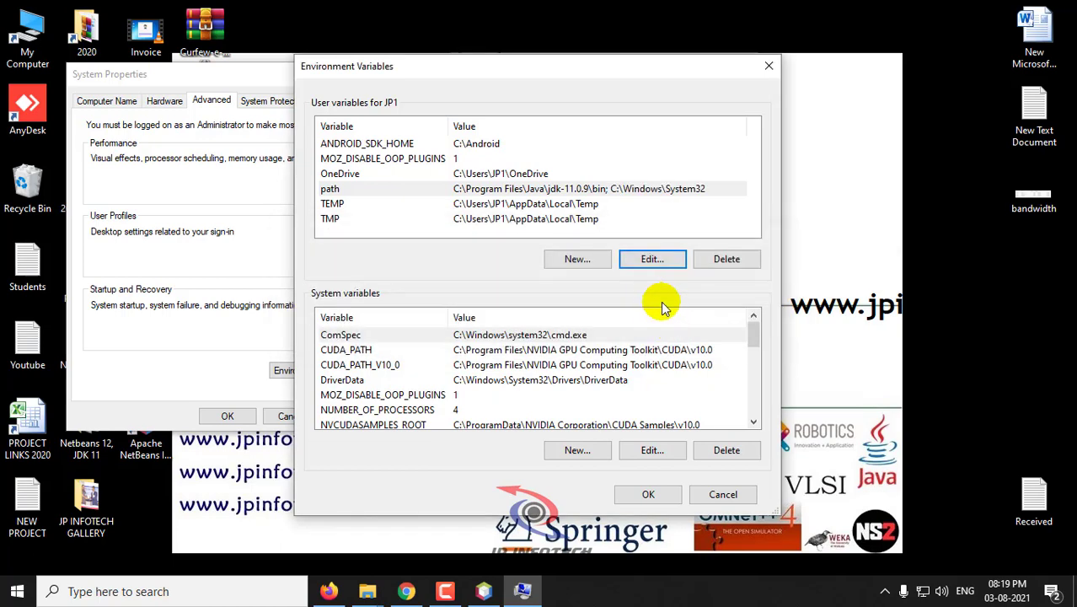
# Append "; C:\Windows\System32" to the system variable path and accept the environment variable and system property changes.
pyautogui.click(405, 396)
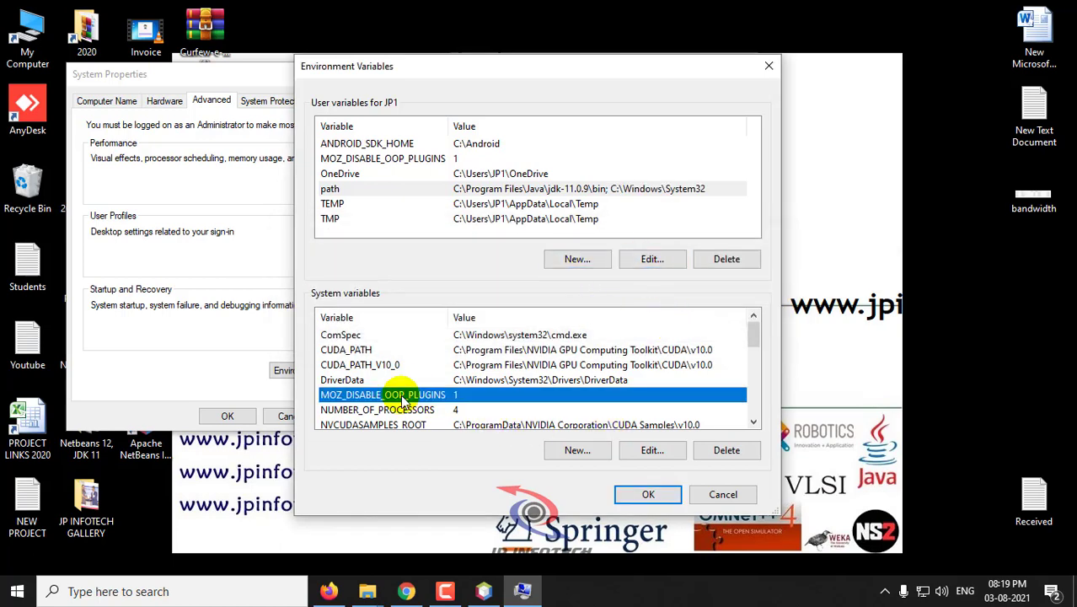
pyautogui.press('p')
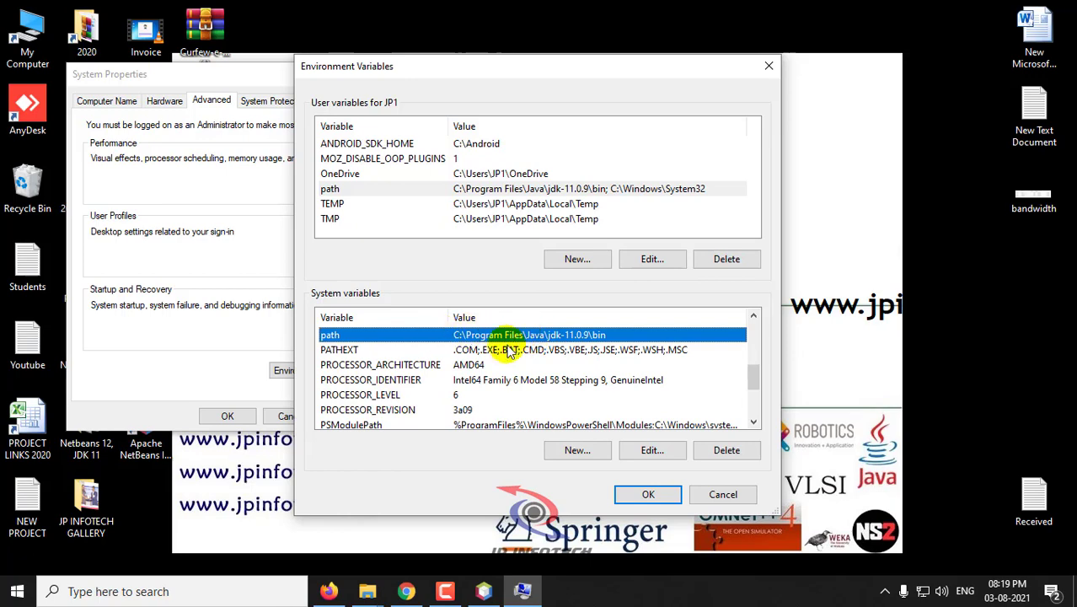
pyautogui.click(653, 449)
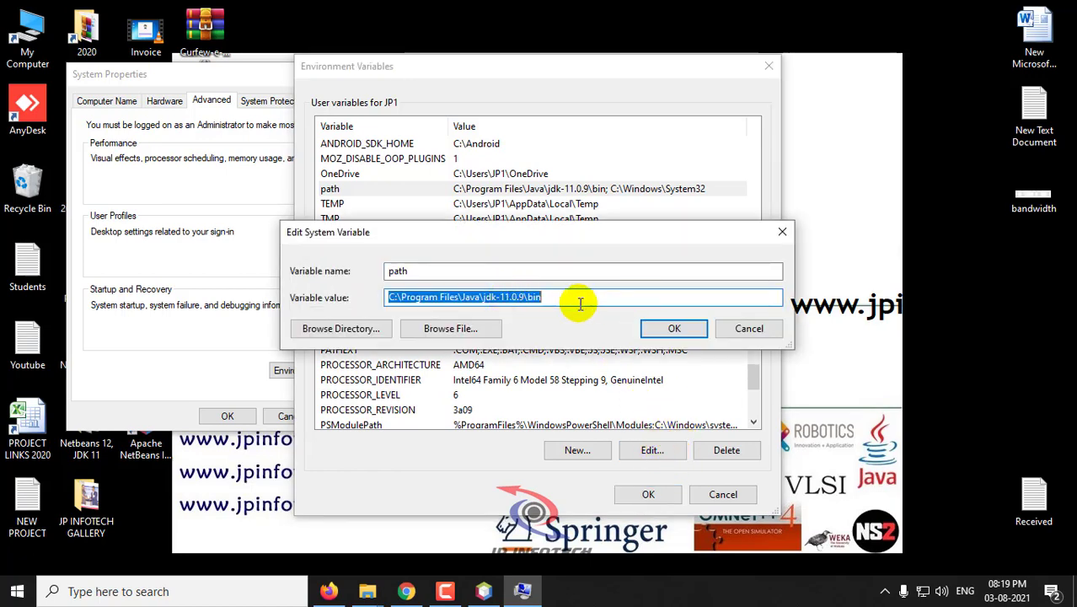
pyautogui.click(580, 303)
pyautogui.write('; C:\\Windows\\System32')
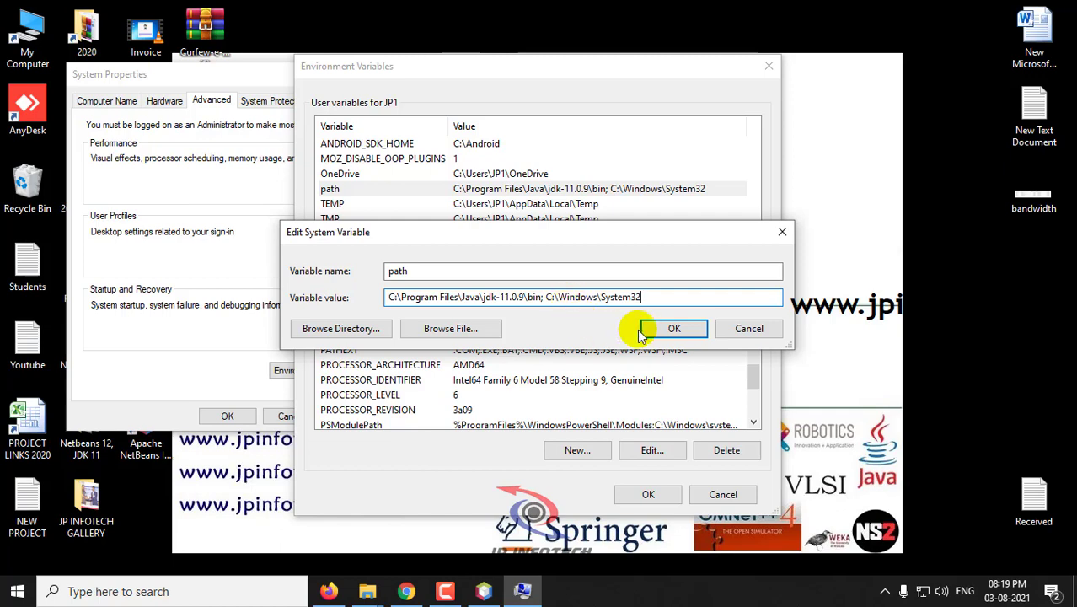
pyautogui.click(681, 328)
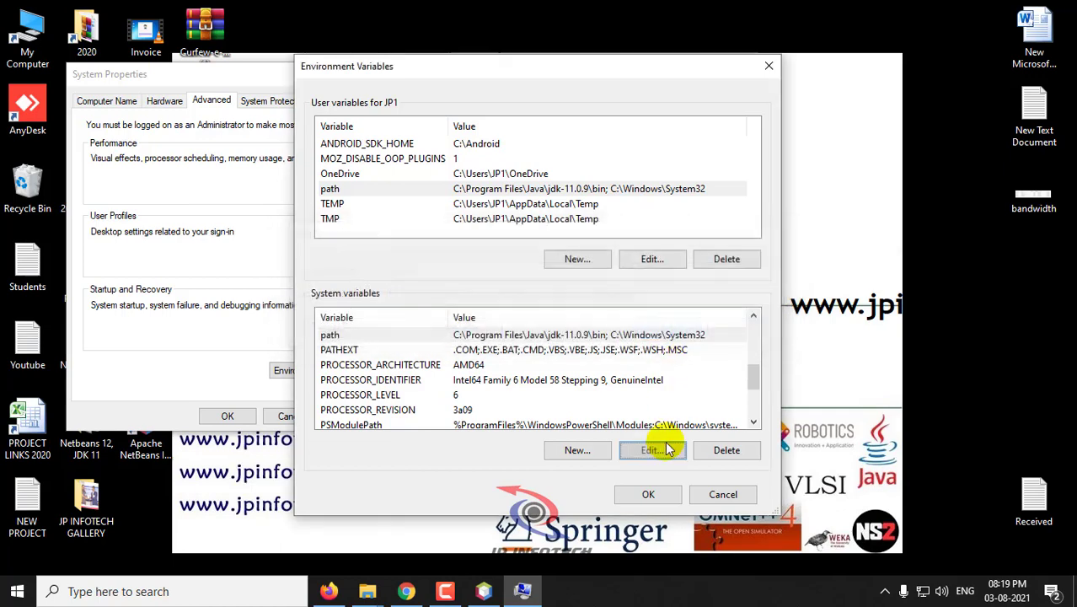
pyautogui.click(648, 494)
pyautogui.click(266, 419)
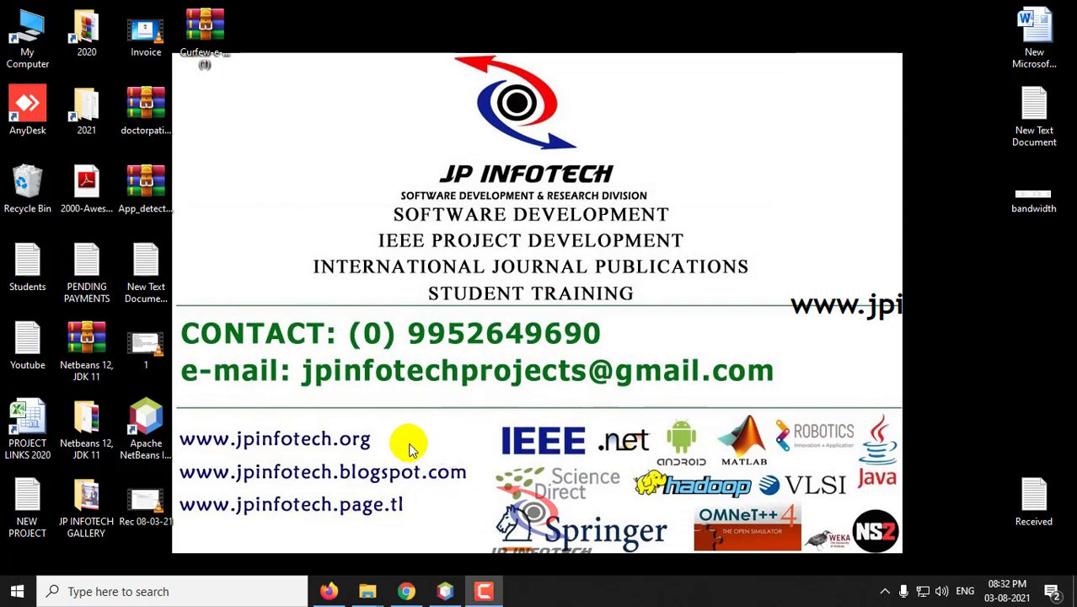
# Reopen the Environment Variables dialog through a search for "envir" and examine the entries of the user variable path.
pyautogui.click(144, 591)
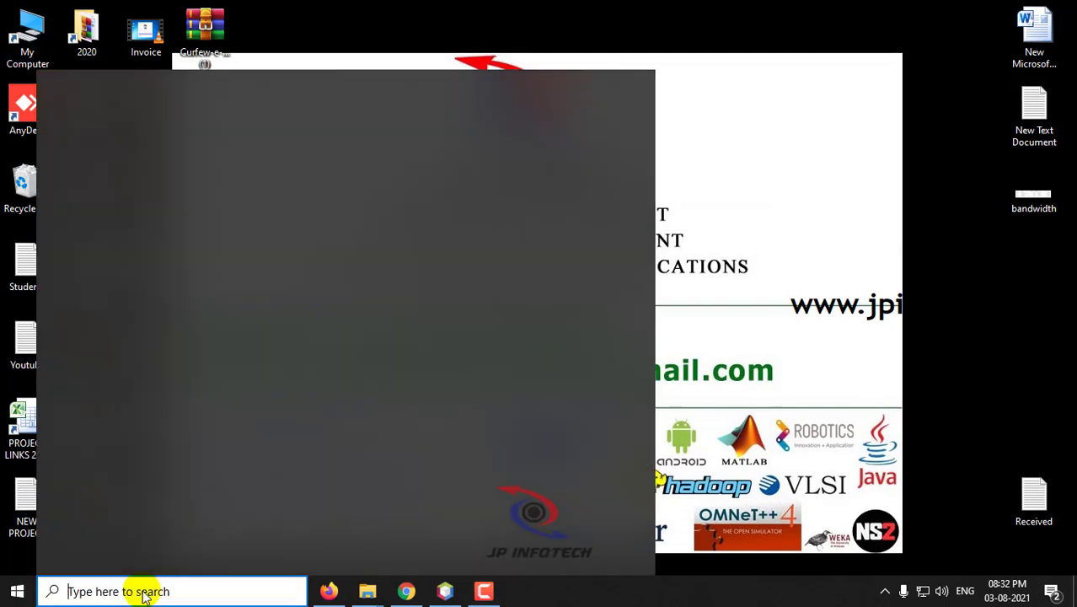
pyautogui.write('envir')
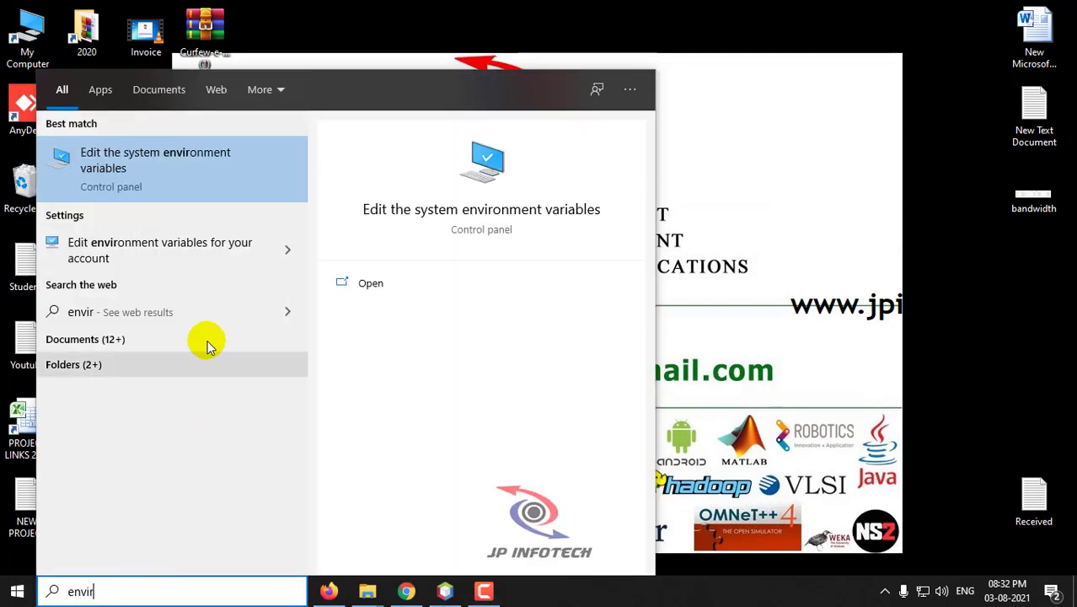
pyautogui.click(150, 178)
pyautogui.click(315, 368)
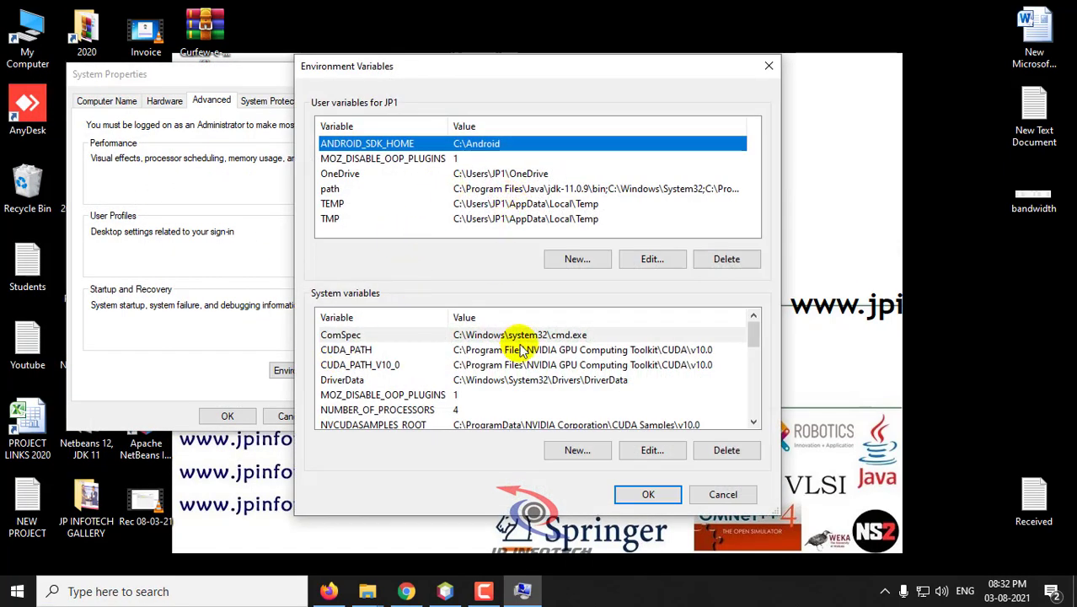
pyautogui.click(460, 188)
pyautogui.click(638, 258)
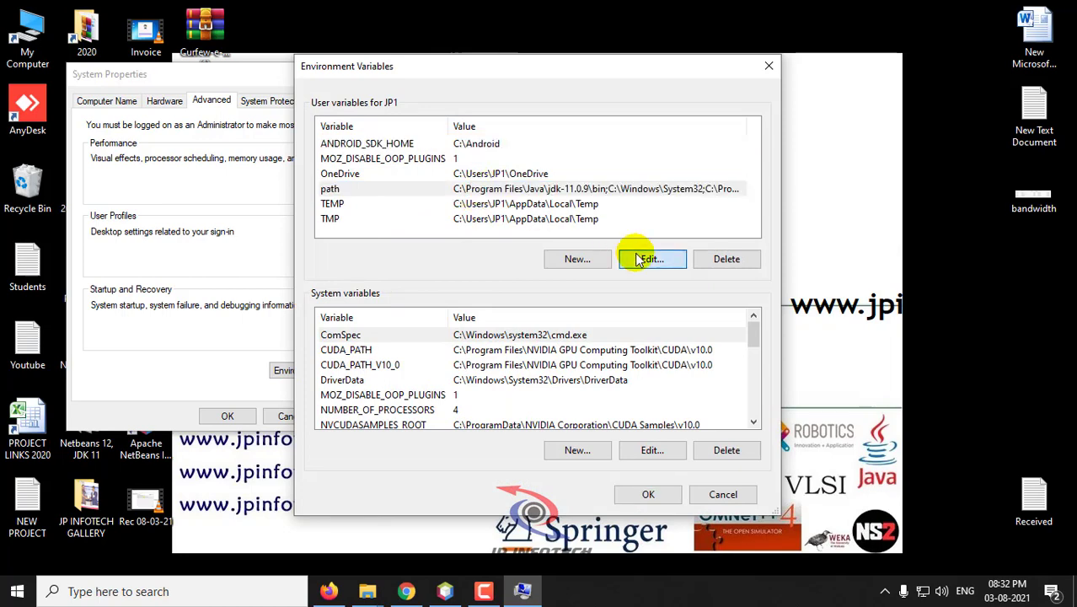
pyautogui.click(428, 183)
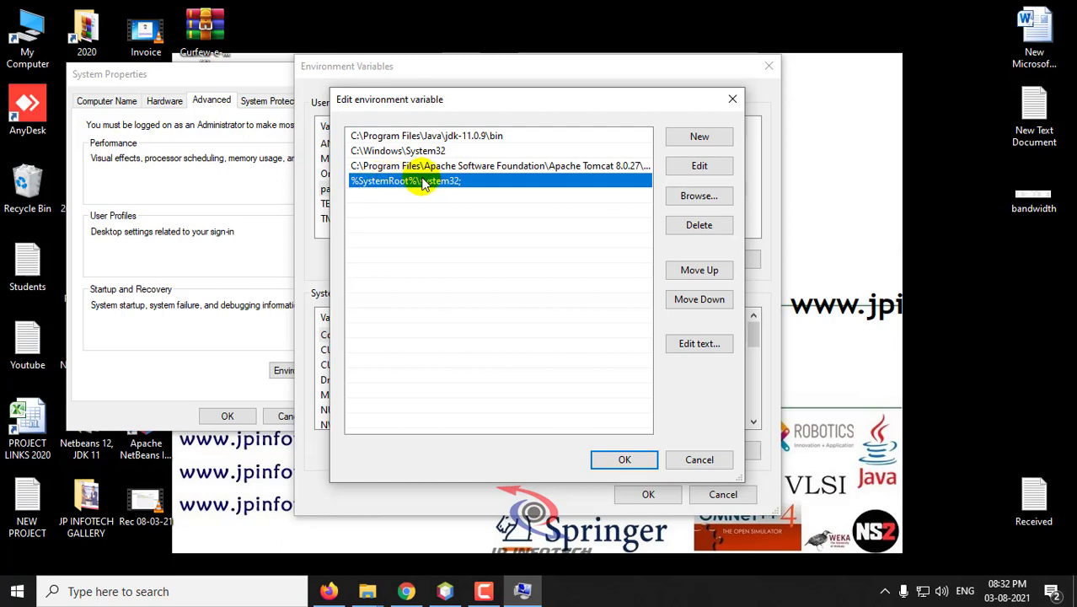
pyautogui.click(622, 456)
# Examine the entries of the system variable path, including the %SystemRoot% one, and close all the environment settings dialogs.
pyautogui.click(422, 381)
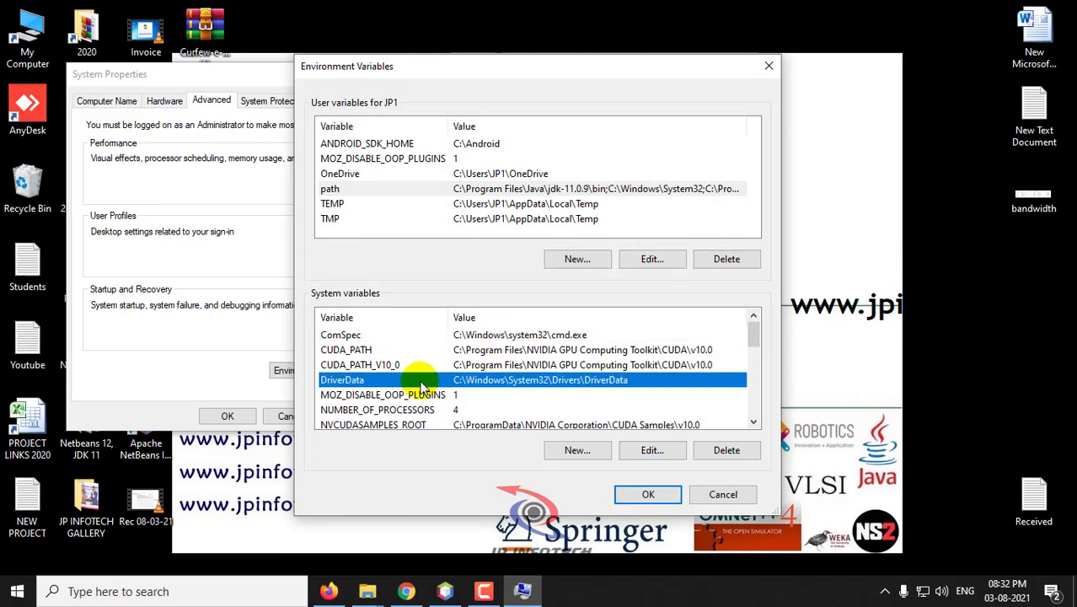
pyautogui.press('p')
pyautogui.click(650, 451)
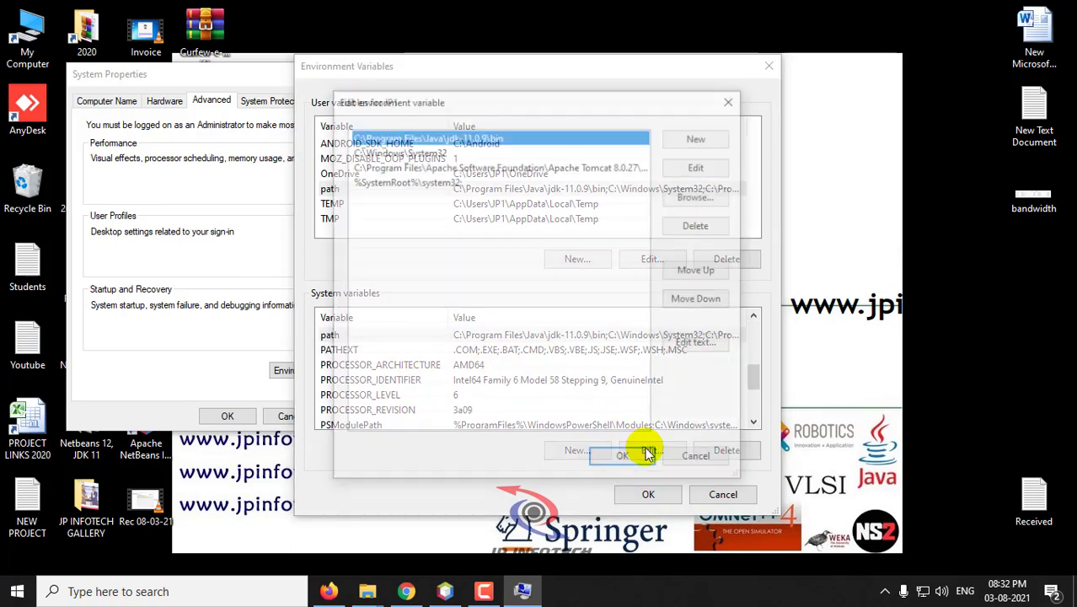
pyautogui.click(455, 183)
pyautogui.click(641, 460)
pyautogui.click(645, 491)
pyautogui.click(240, 415)
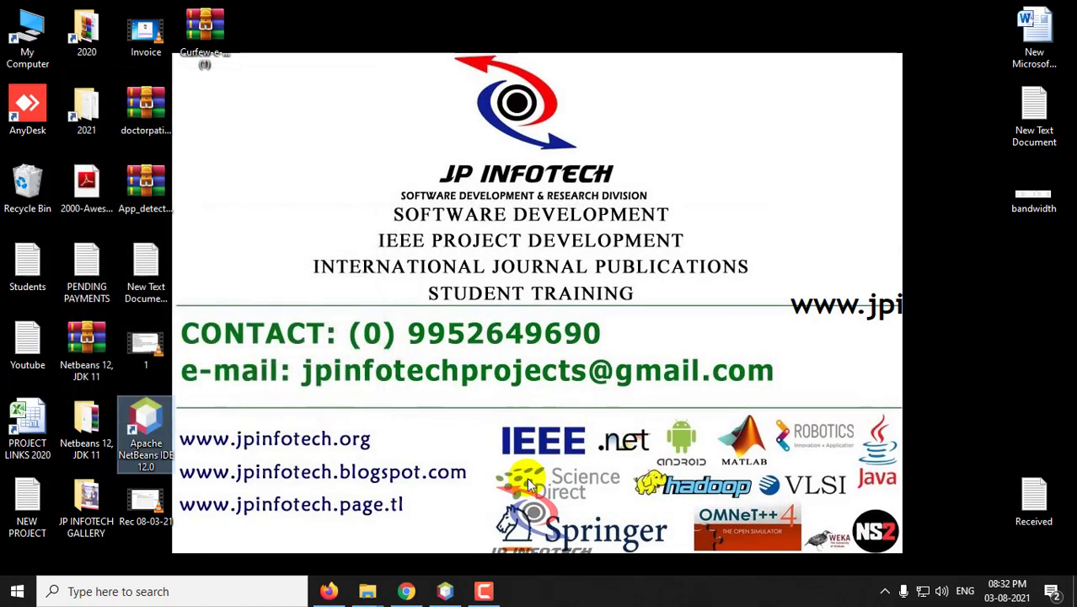
# Switch to Apache NetBeans and run demoproject again.
pyautogui.click(445, 595)
pyautogui.rightClick(84, 94)
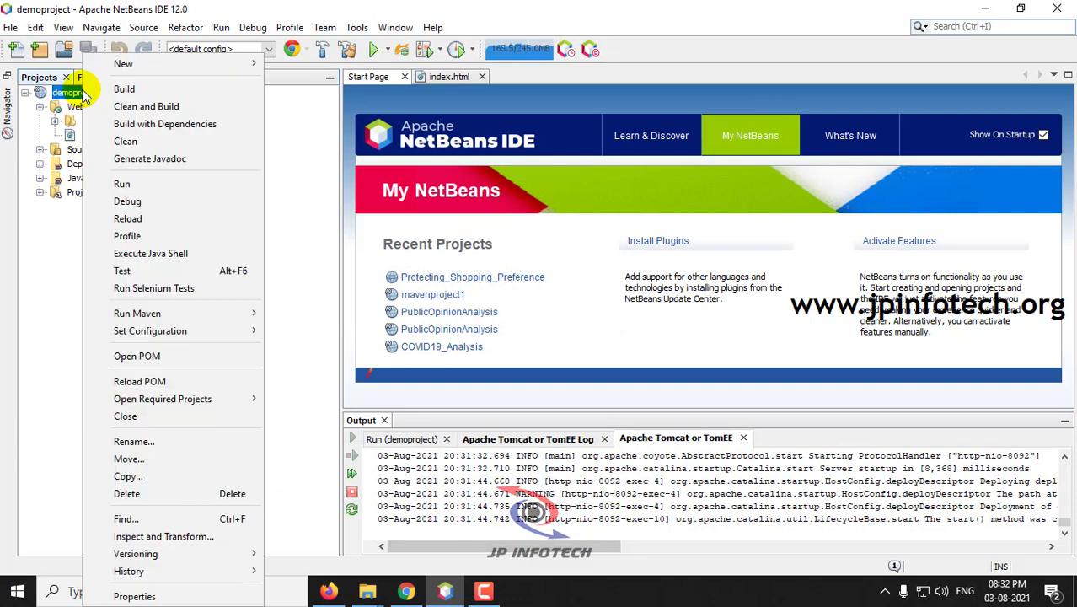
pyautogui.click(143, 184)
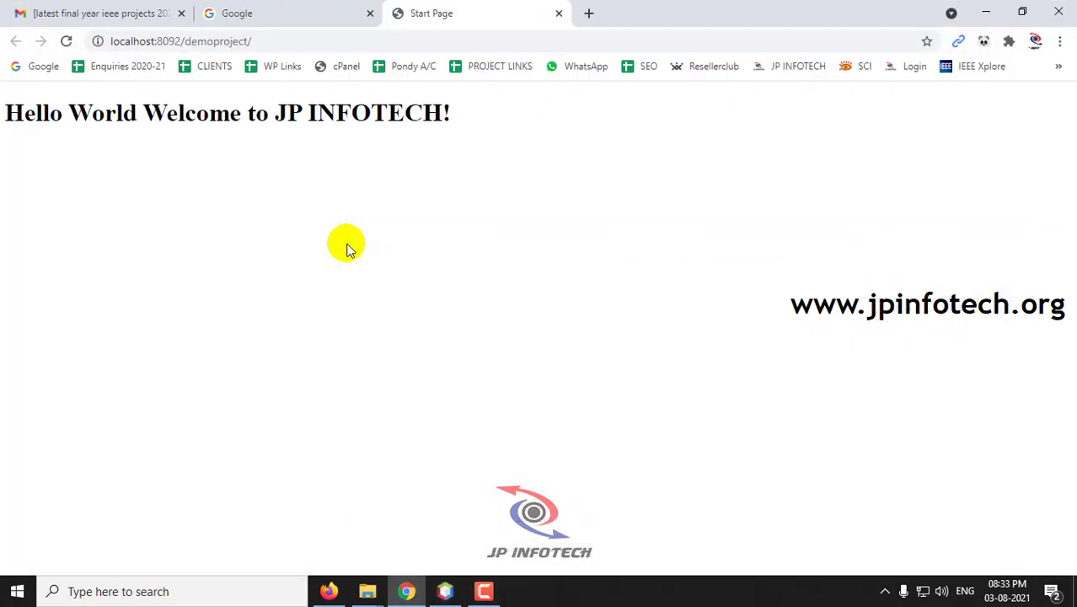
# Highlight the heading on demoproject's page in the browser and return to NetBeans.
pyautogui.moveTo(8, 112); pyautogui.dragTo(489, 114)
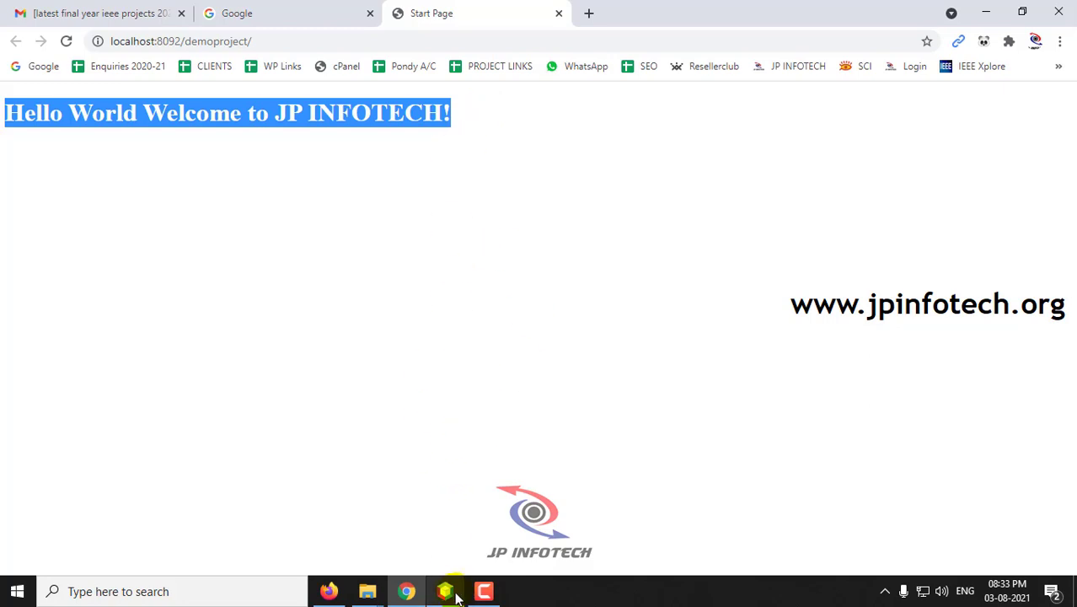
pyautogui.moveTo(447, 595)
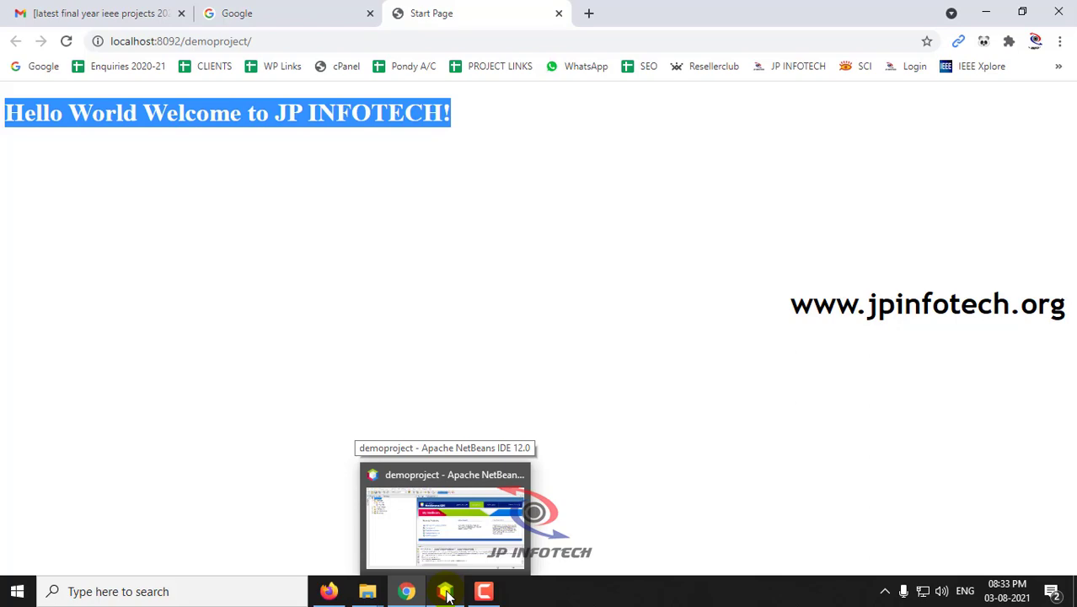
pyautogui.click(448, 593)
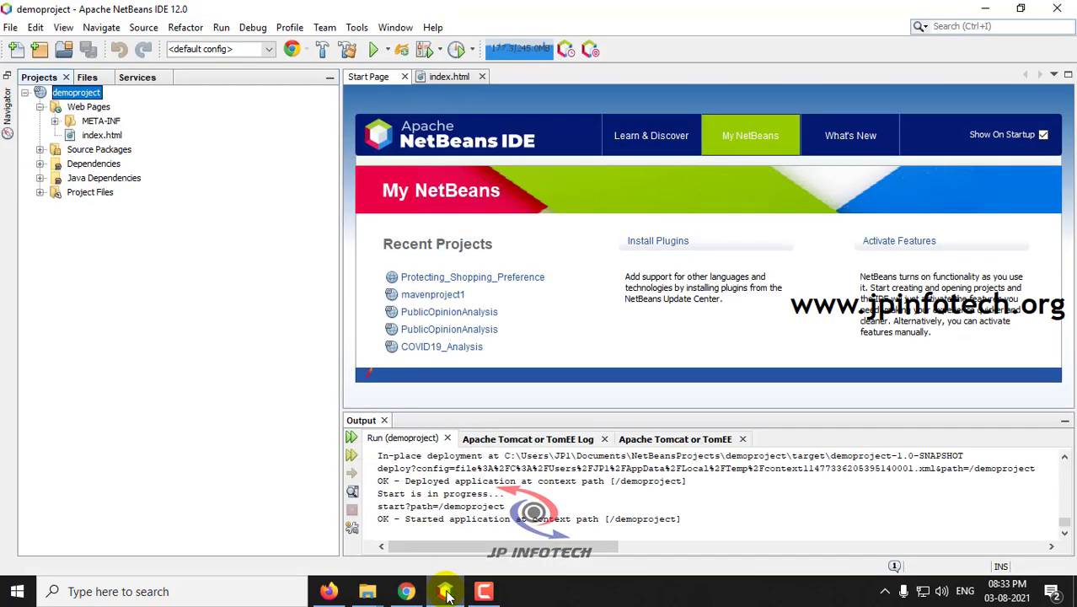